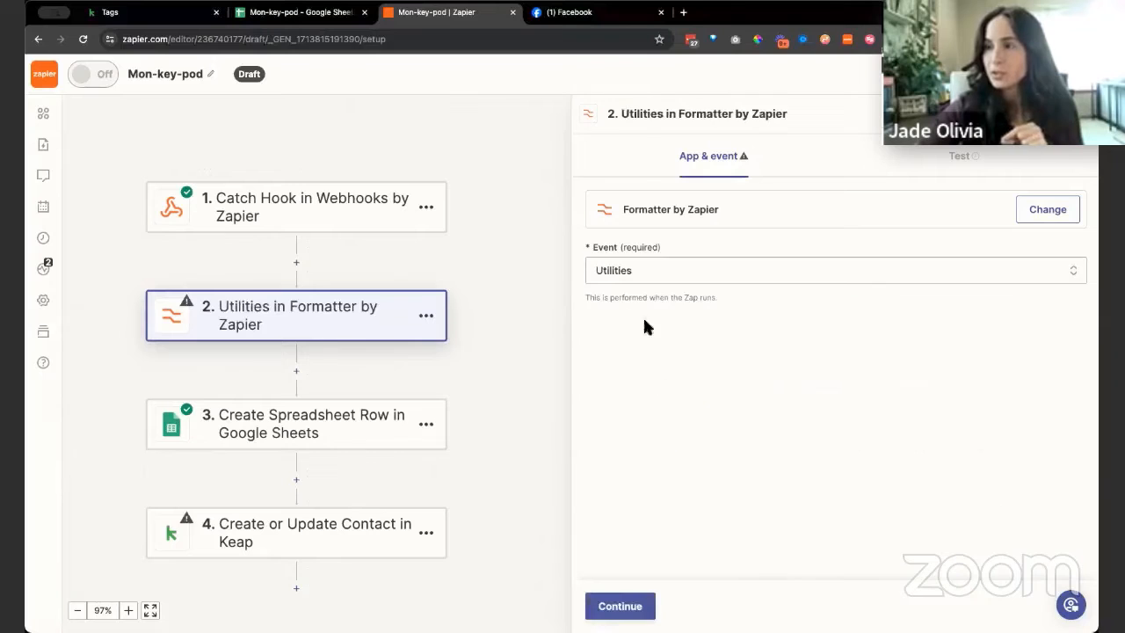
# Continue to the Formatter step's action settings and set its transform to Lookup Table
pyautogui.click(626, 607)
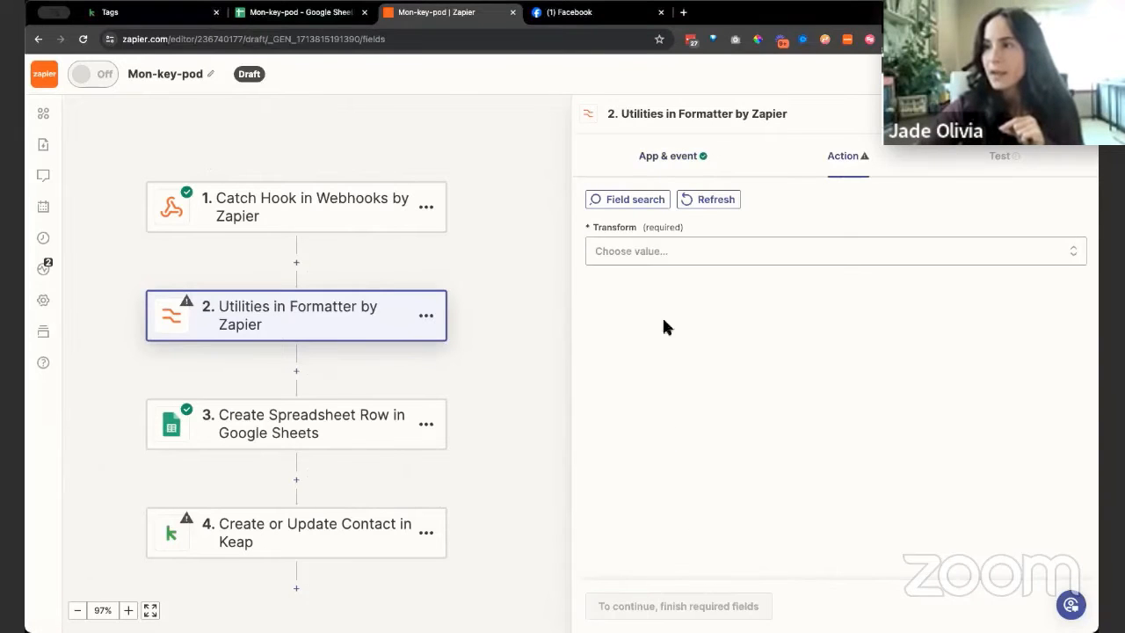
pyautogui.click(639, 250)
pyautogui.scroll(-3, 716, 421)
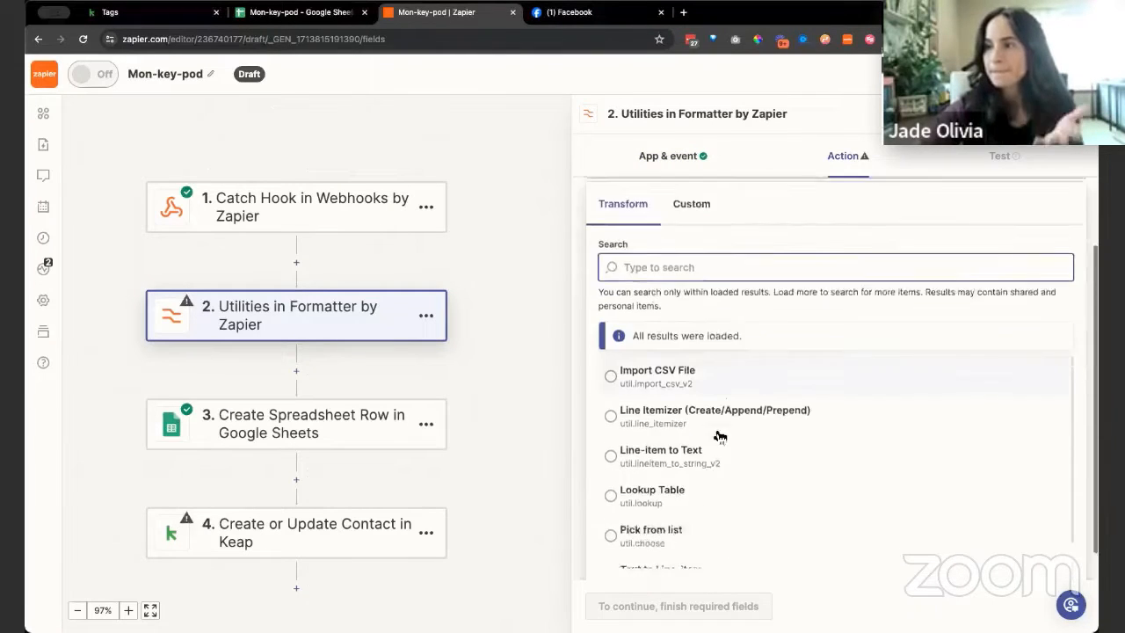
pyautogui.click(674, 464)
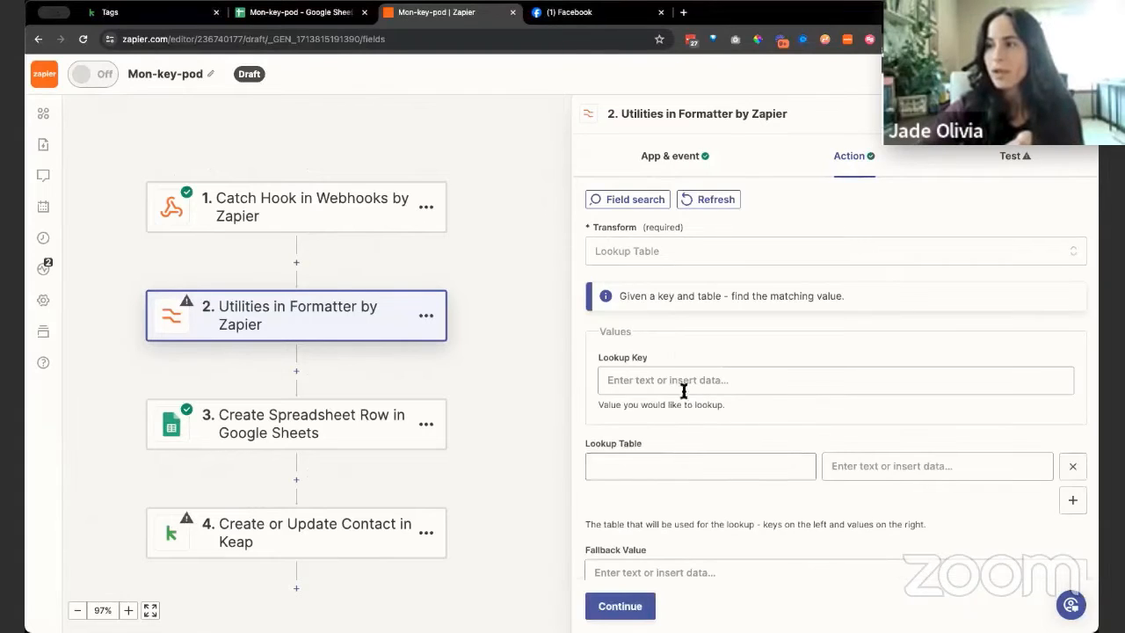
pyautogui.scroll(-1, 683, 389)
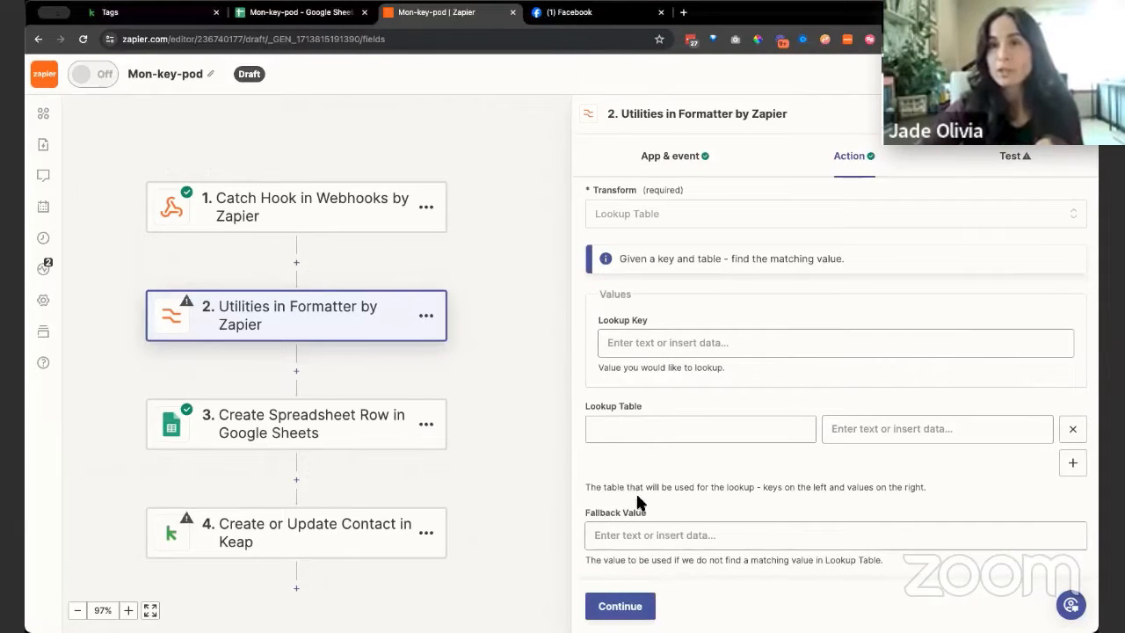
# Switch to the Keap tag list, look up the IDs of the size small, medium and large tags, and return to Zapier
pyautogui.click(161, 15)
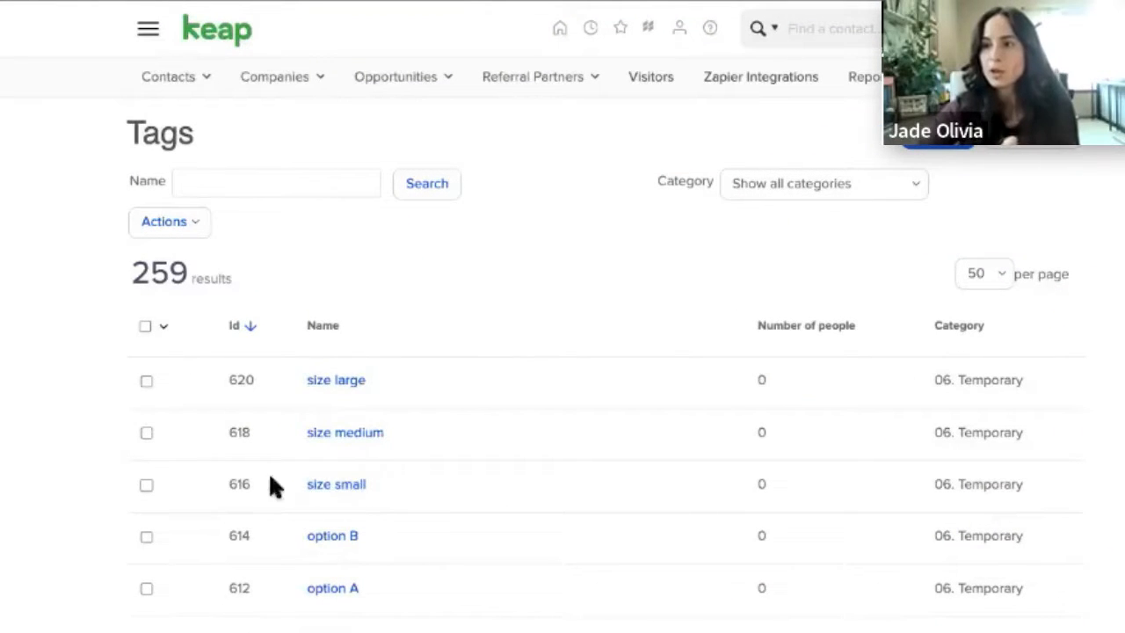
pyautogui.doubleClick(246, 436)
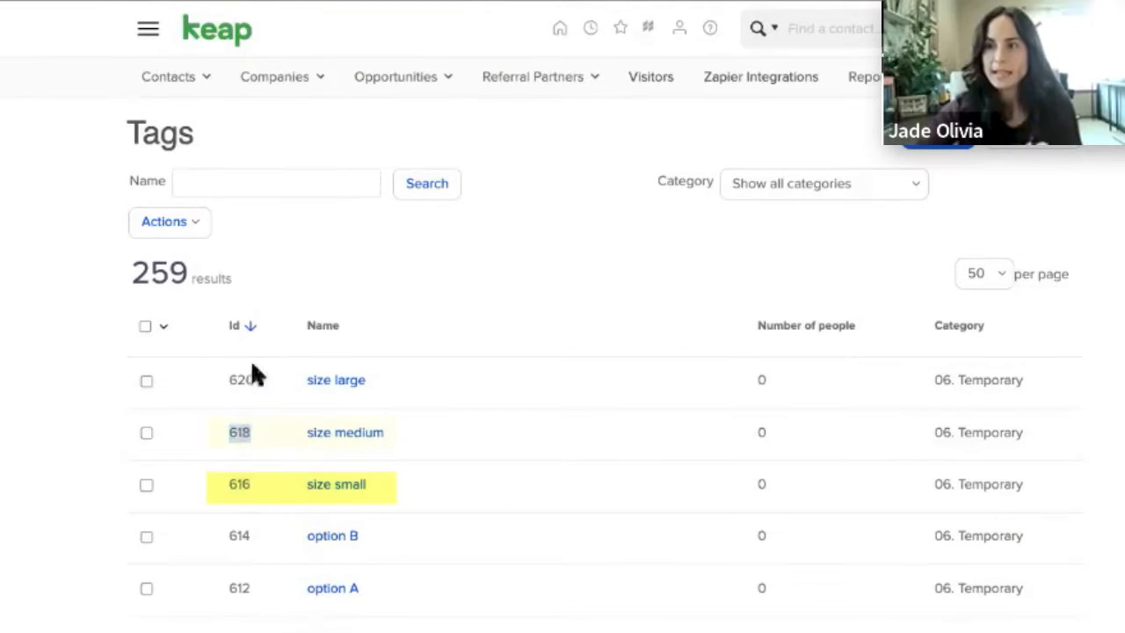
pyautogui.doubleClick(257, 379)
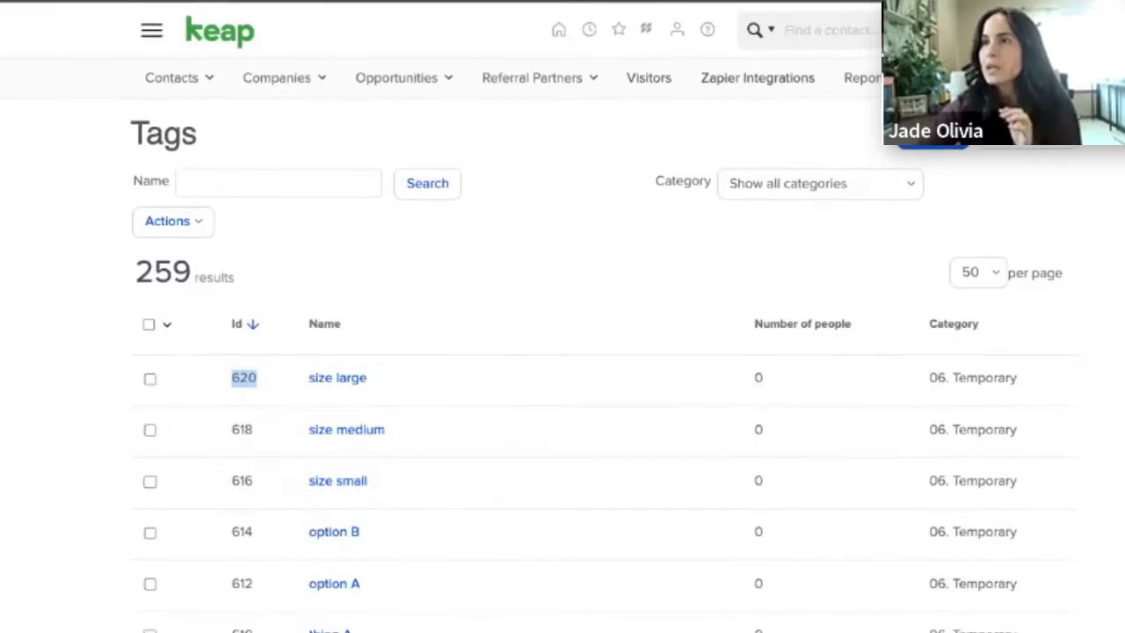
pyautogui.click(438, 12)
# Fill the first lookup table row with the key Small and the value 616
pyautogui.click(590, 428)
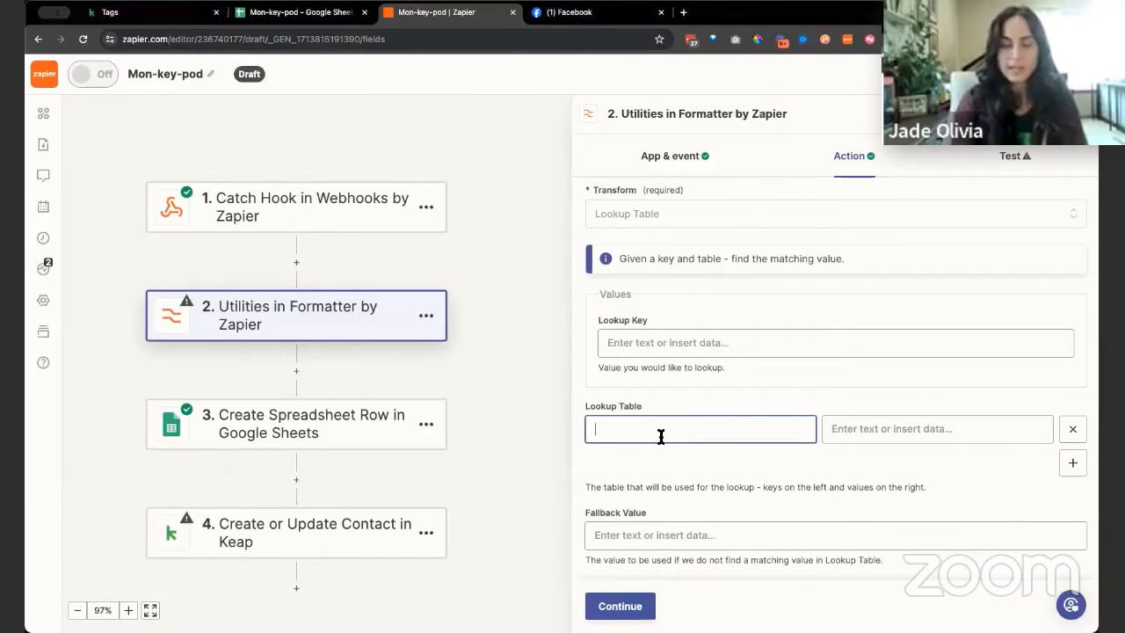
pyautogui.write('Small')
pyautogui.click(899, 428)
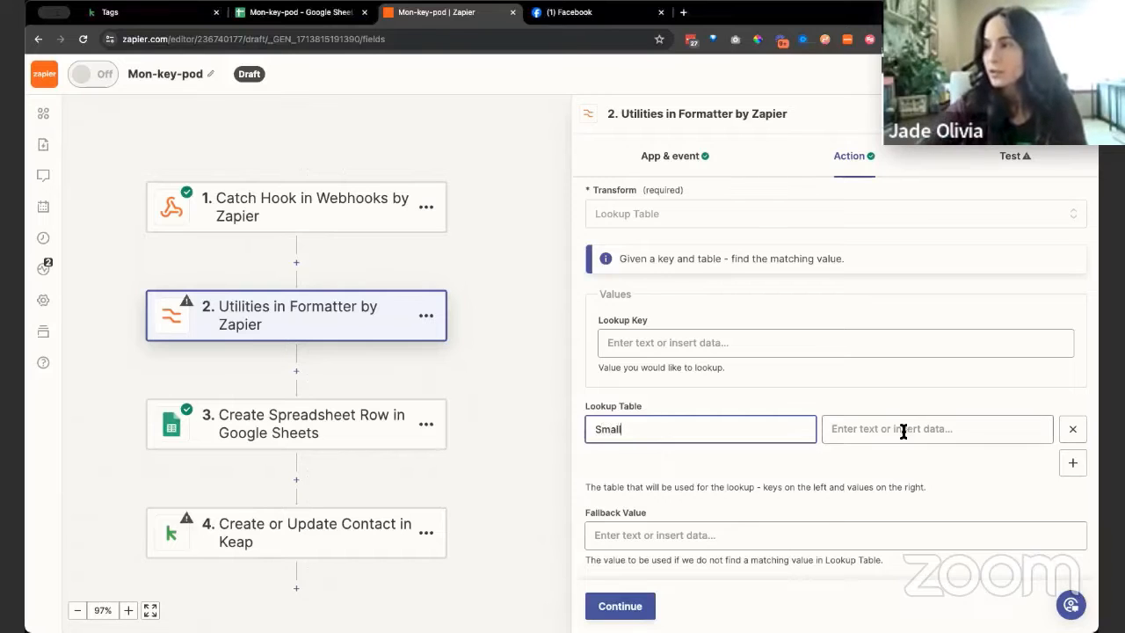
pyautogui.write('616')
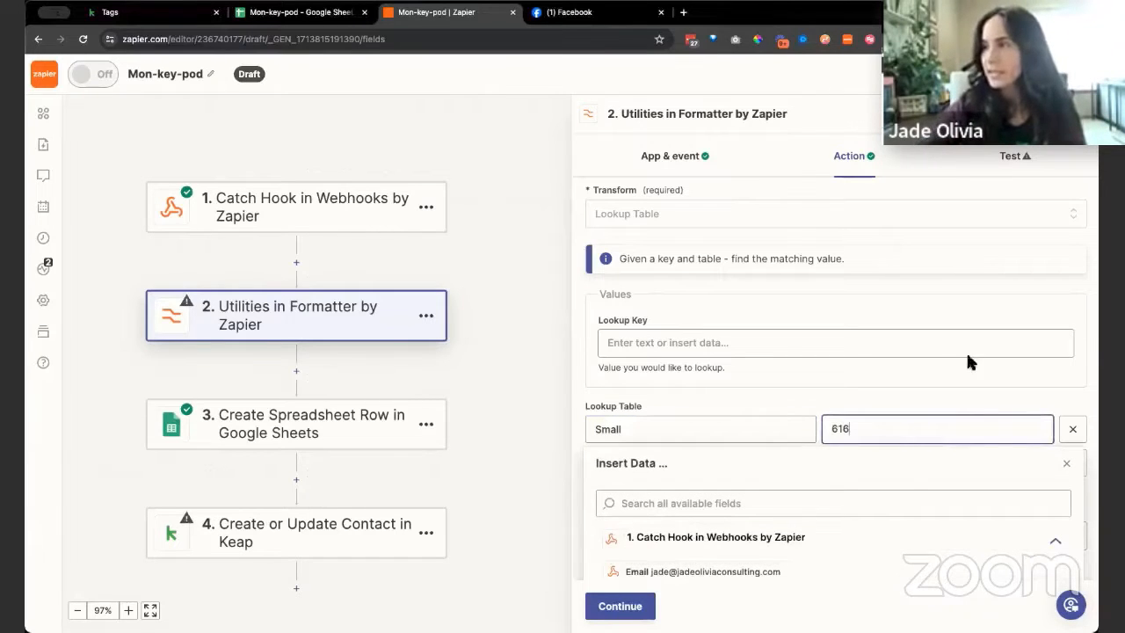
pyautogui.click(1070, 464)
# Add a second lookup table row with the key Medium and the value 618
pyautogui.click(1074, 464)
pyautogui.click(636, 462)
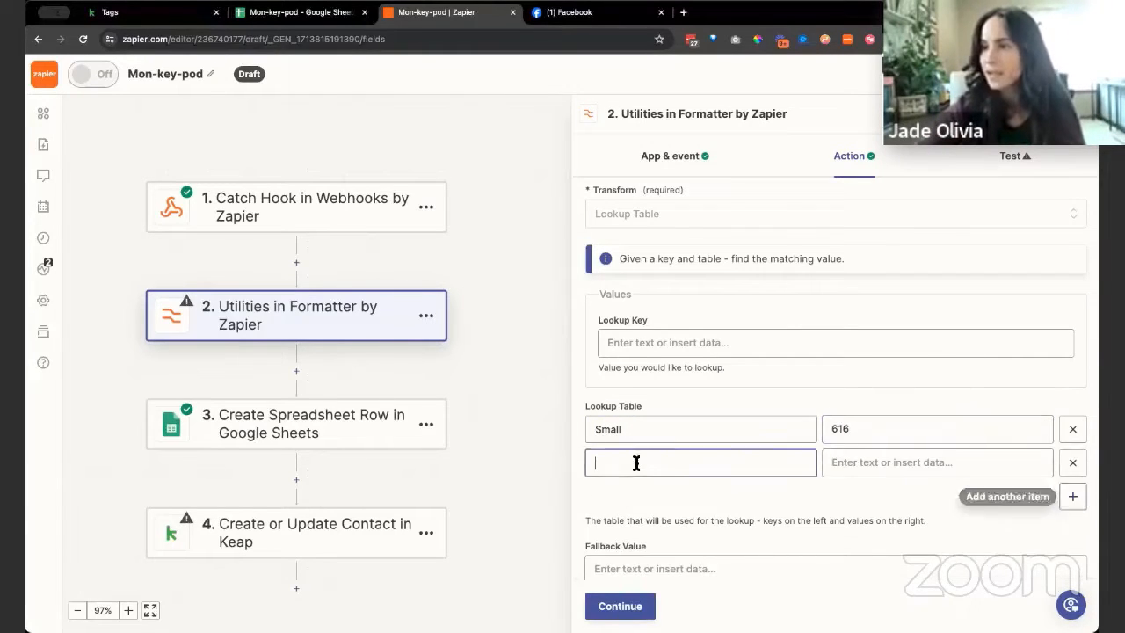
pyautogui.write('Medium')
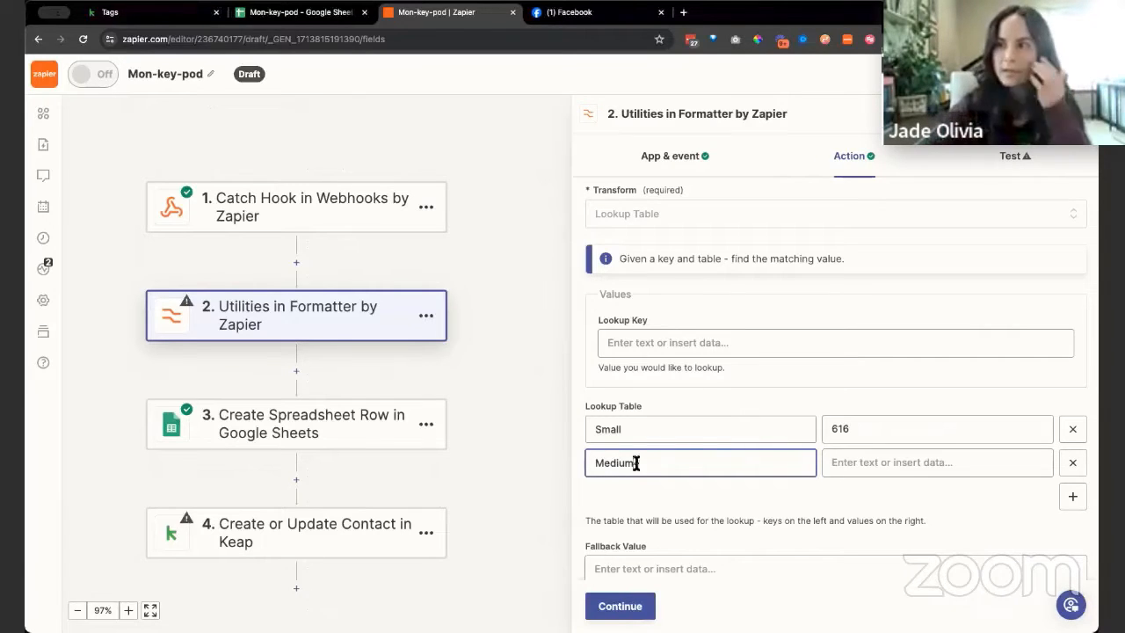
pyautogui.click(856, 456)
pyautogui.write('6')
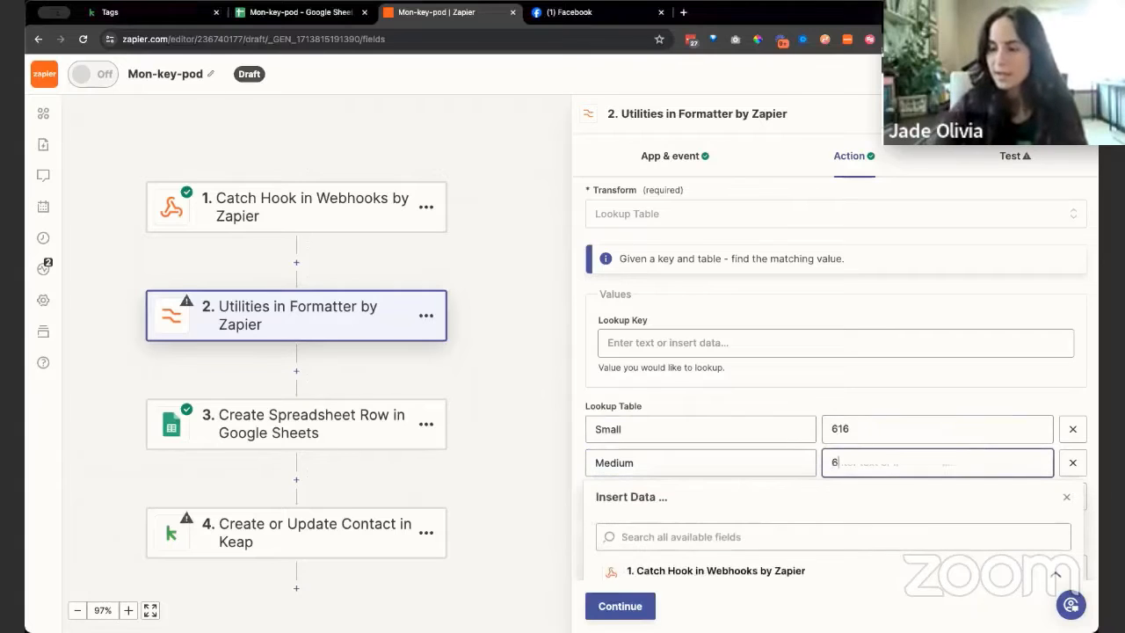
pyautogui.write('18')
pyautogui.click(916, 400)
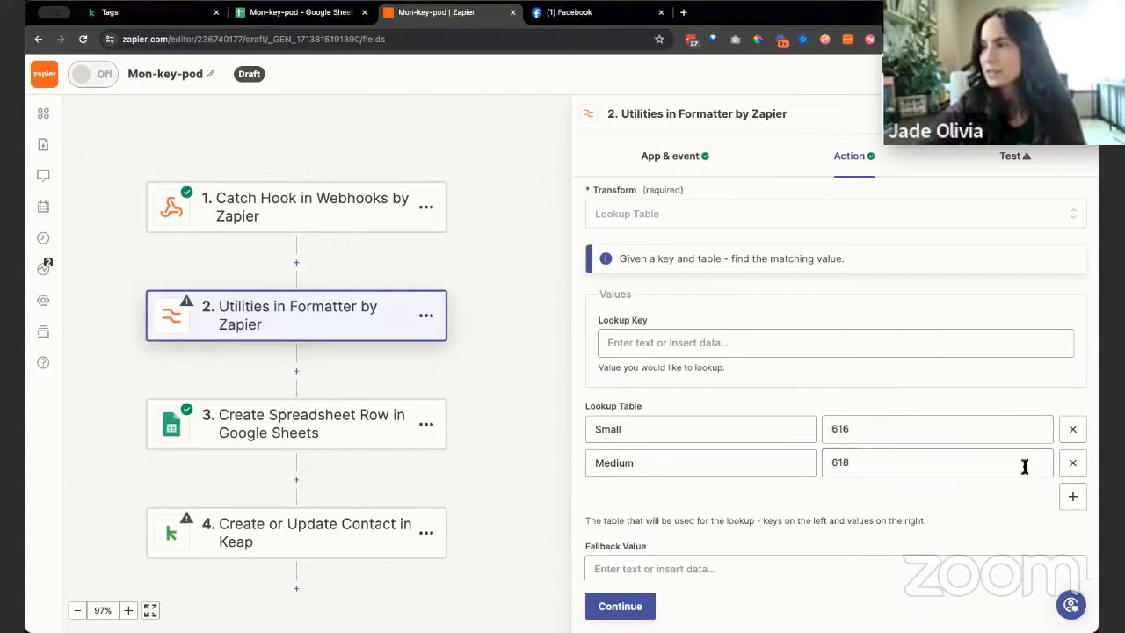
# Add a third lookup table row with the key Large and the value 620
pyautogui.click(1072, 497)
pyautogui.click(694, 496)
pyautogui.write('Large')
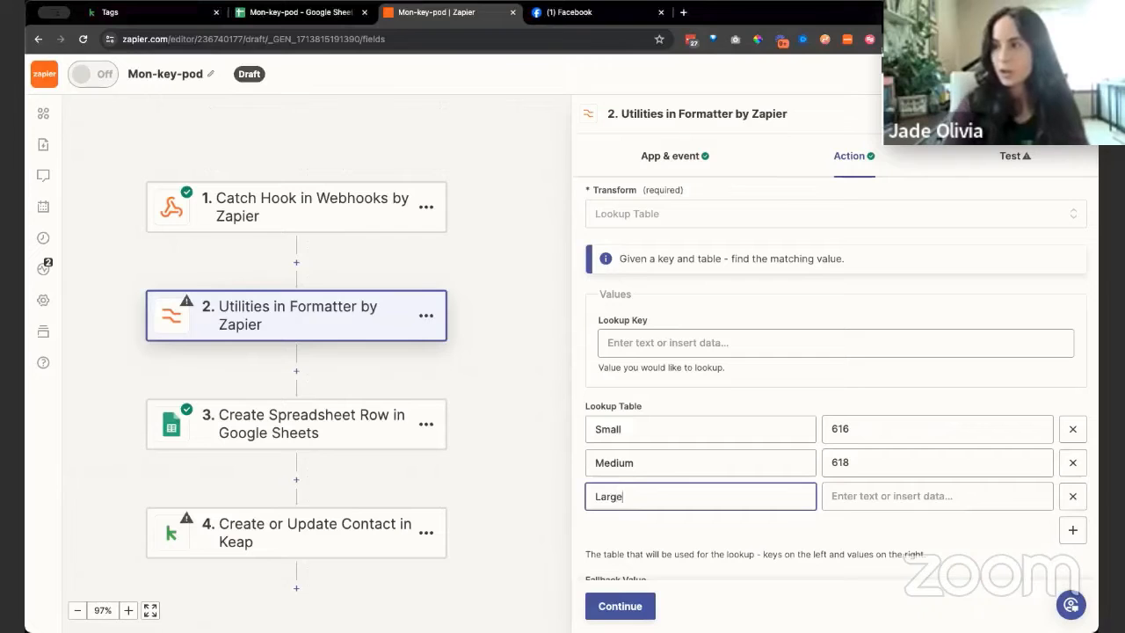
pyautogui.press('Tab')
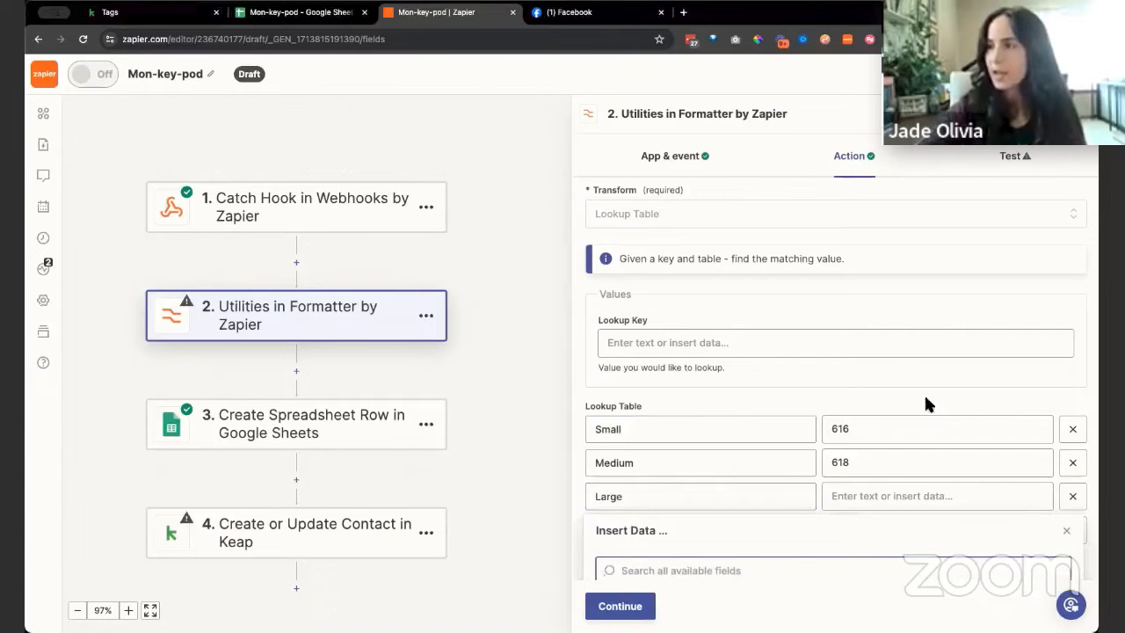
pyautogui.click(869, 496)
pyautogui.write('620')
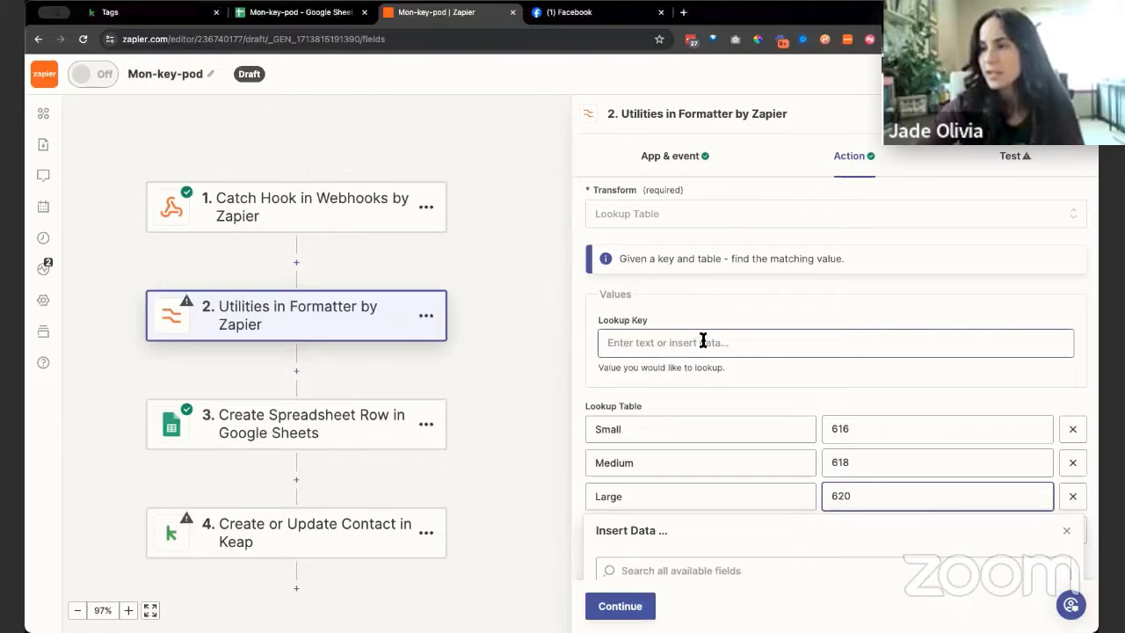
# Set the lookup key to Small, leave the fallback value empty, and test the Formatter step
pyautogui.click(703, 342)
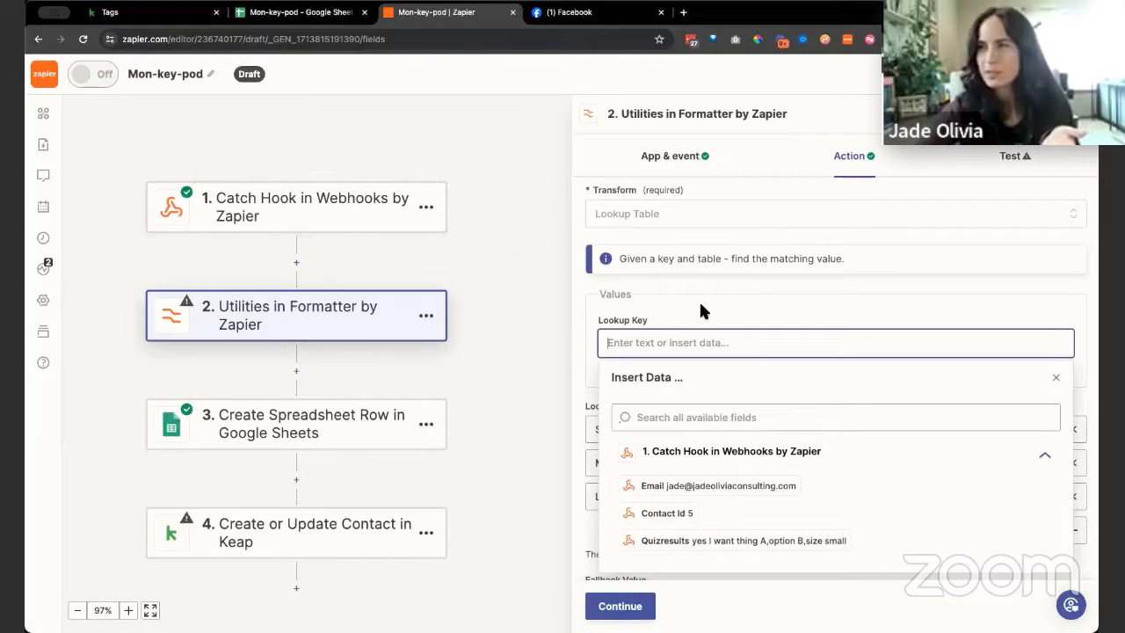
pyautogui.write('Small')
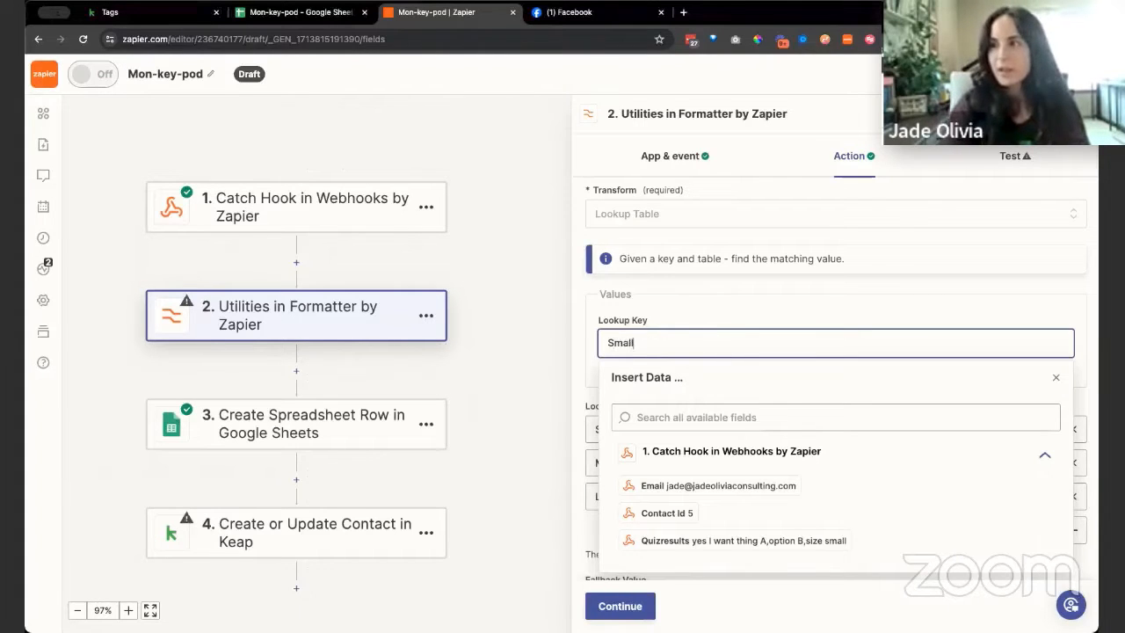
pyautogui.click(683, 297)
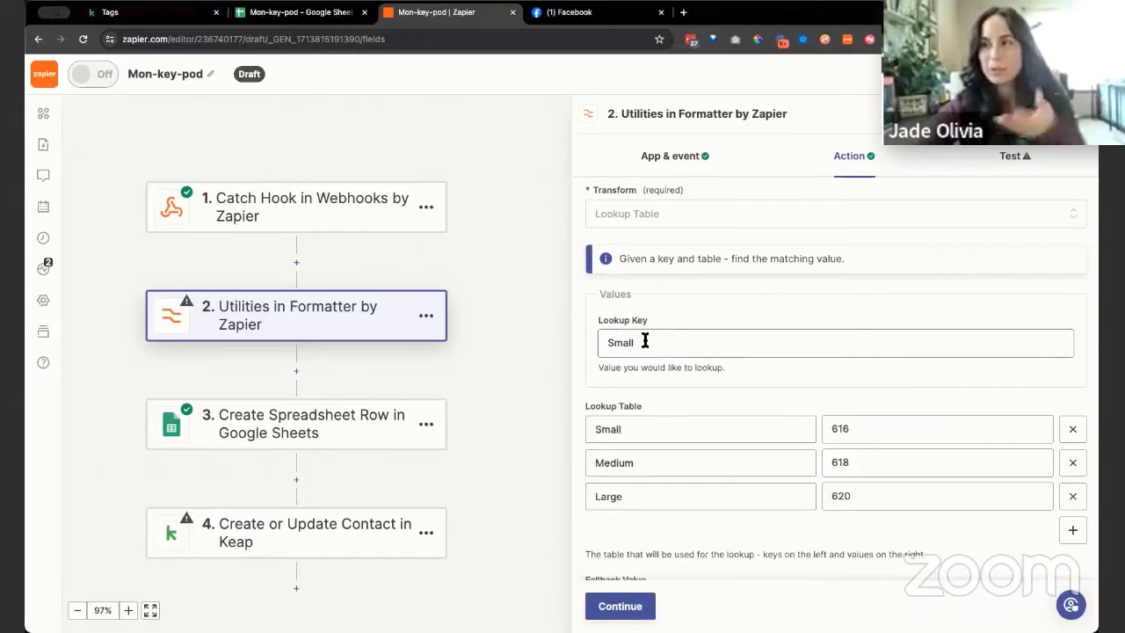
pyautogui.scroll(-2, 774, 428)
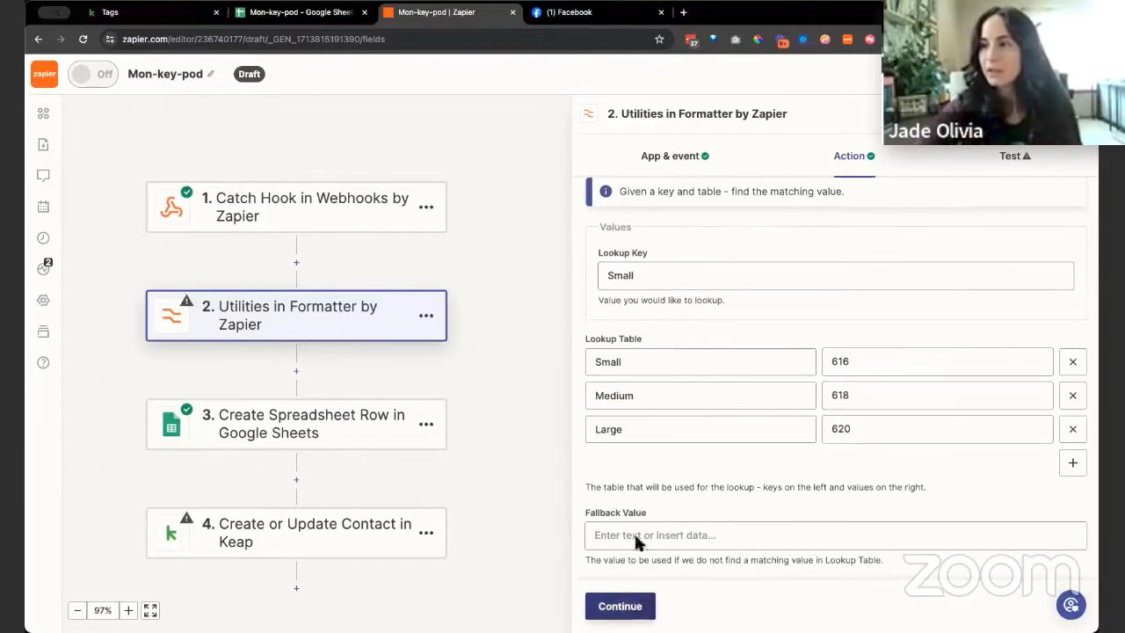
pyautogui.click(625, 605)
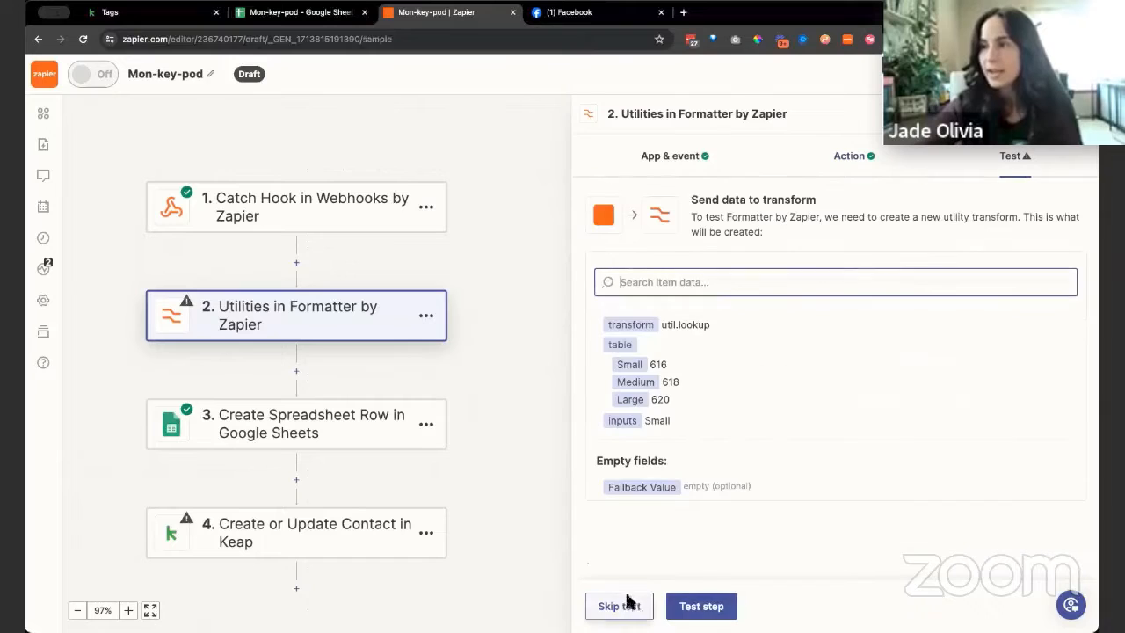
pyautogui.click(699, 612)
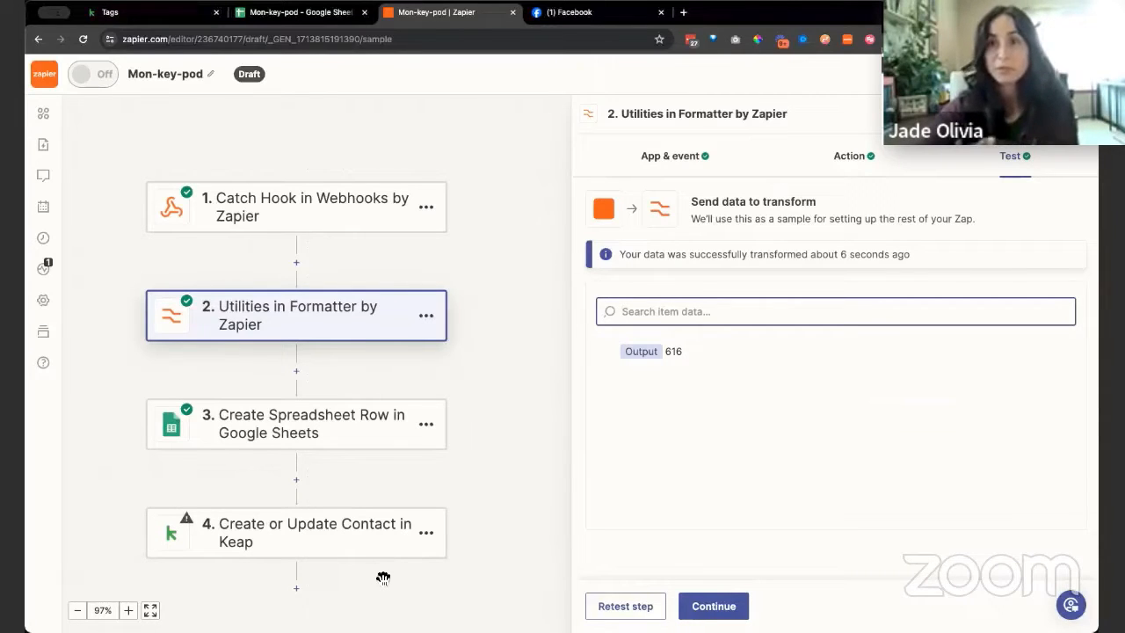
# In the Keap contact step's action settings, map Tag IDs to the Output of the Formatter step as a custom value
pyautogui.click(308, 535)
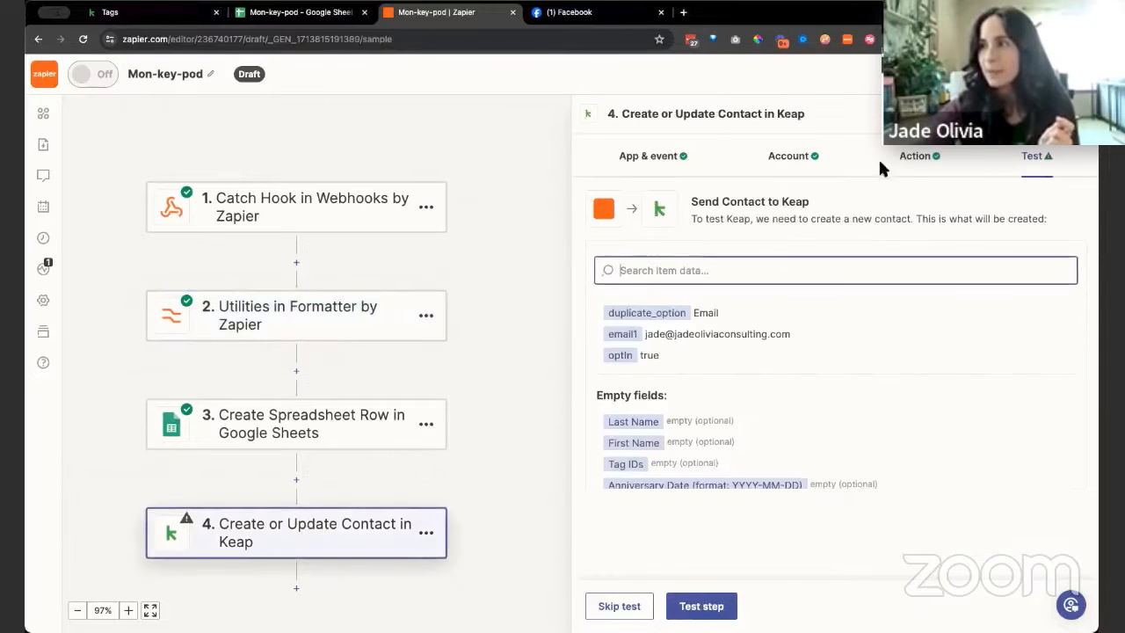
pyautogui.click(914, 158)
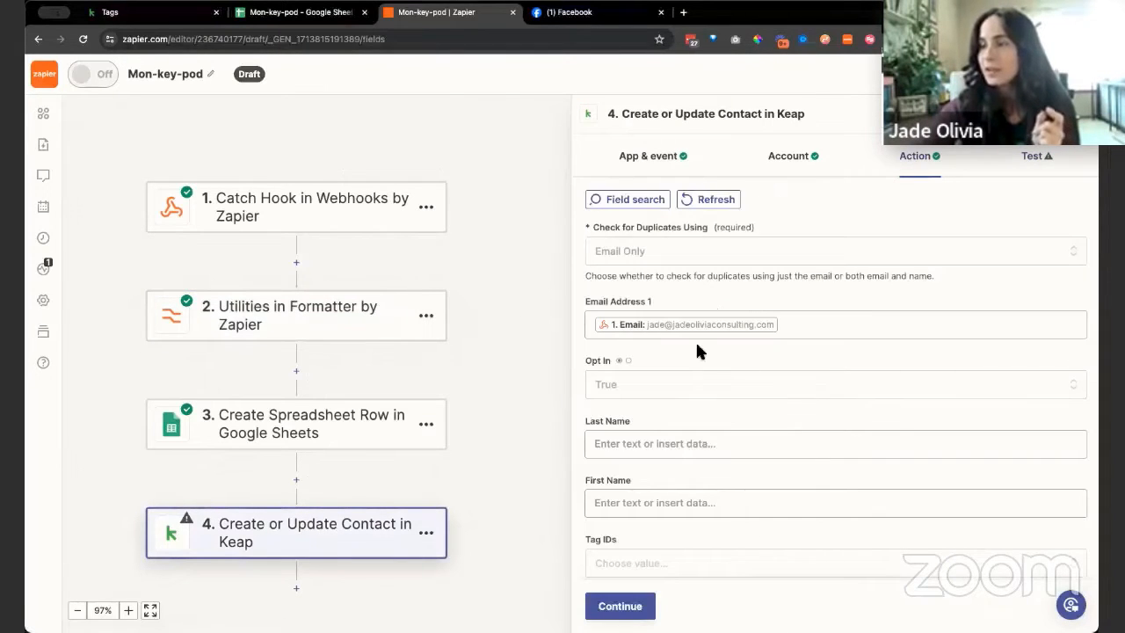
pyautogui.scroll(-3, 695, 350)
pyautogui.click(648, 314)
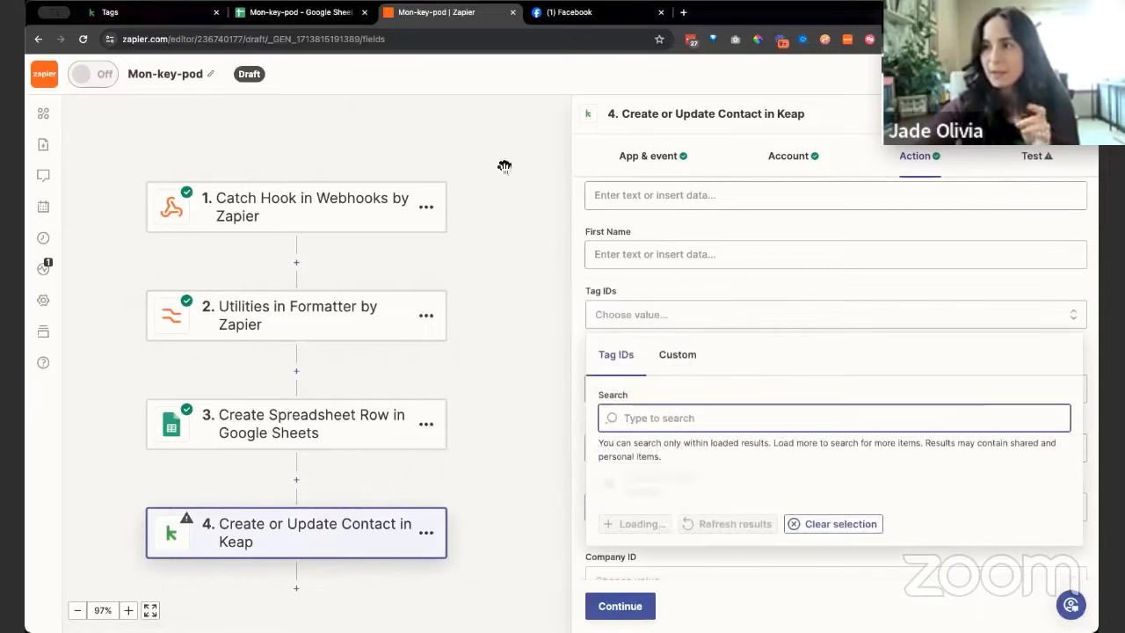
pyautogui.click(678, 358)
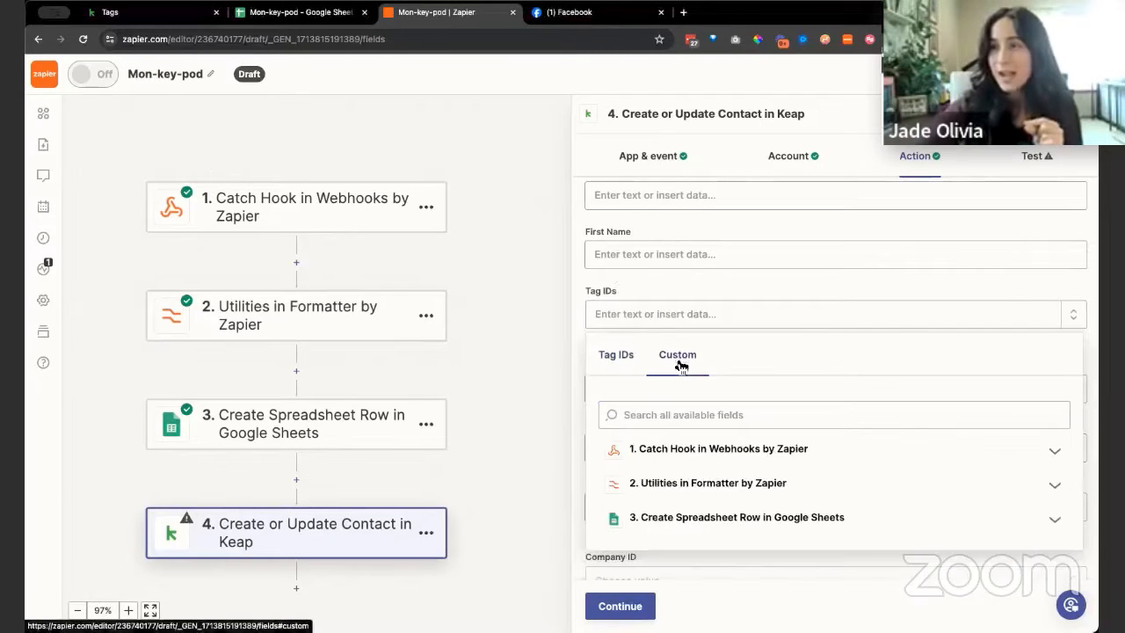
pyautogui.click(681, 485)
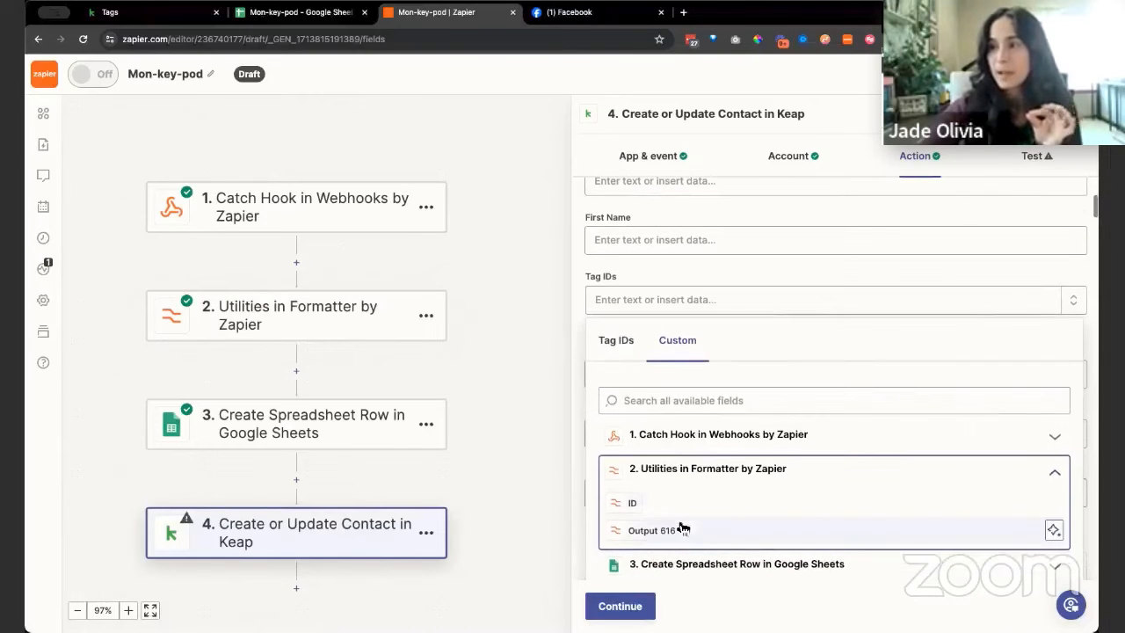
pyautogui.click(670, 531)
pyautogui.click(731, 262)
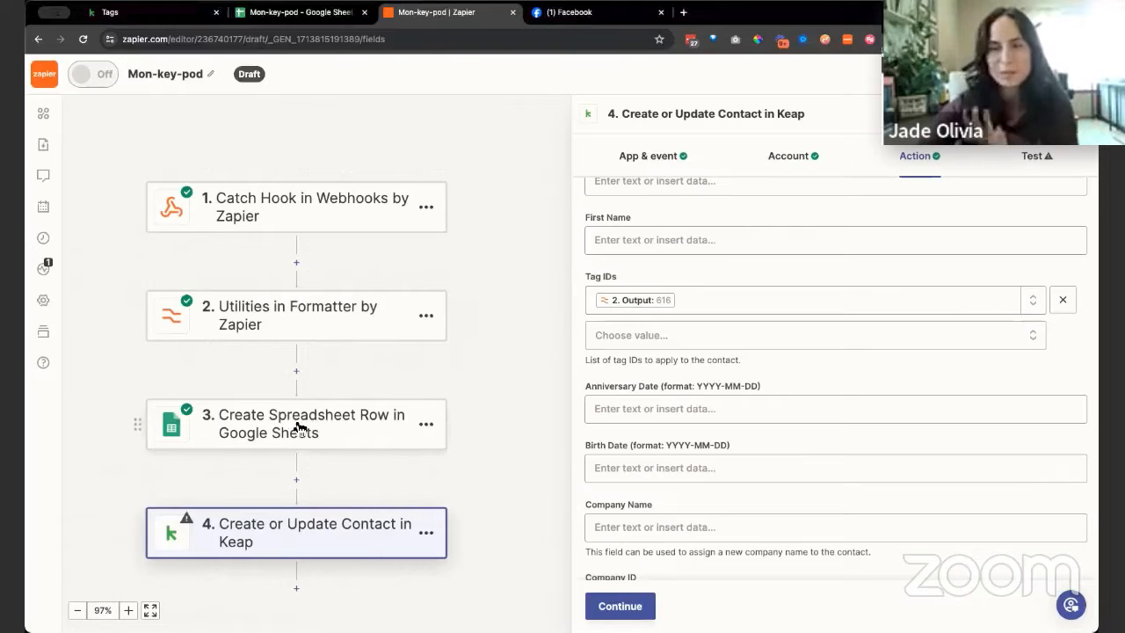
# Delete the Utilities in Formatter step and remove its orphaned Output mapping from the Keap step's Tag IDs
pyautogui.click(428, 317)
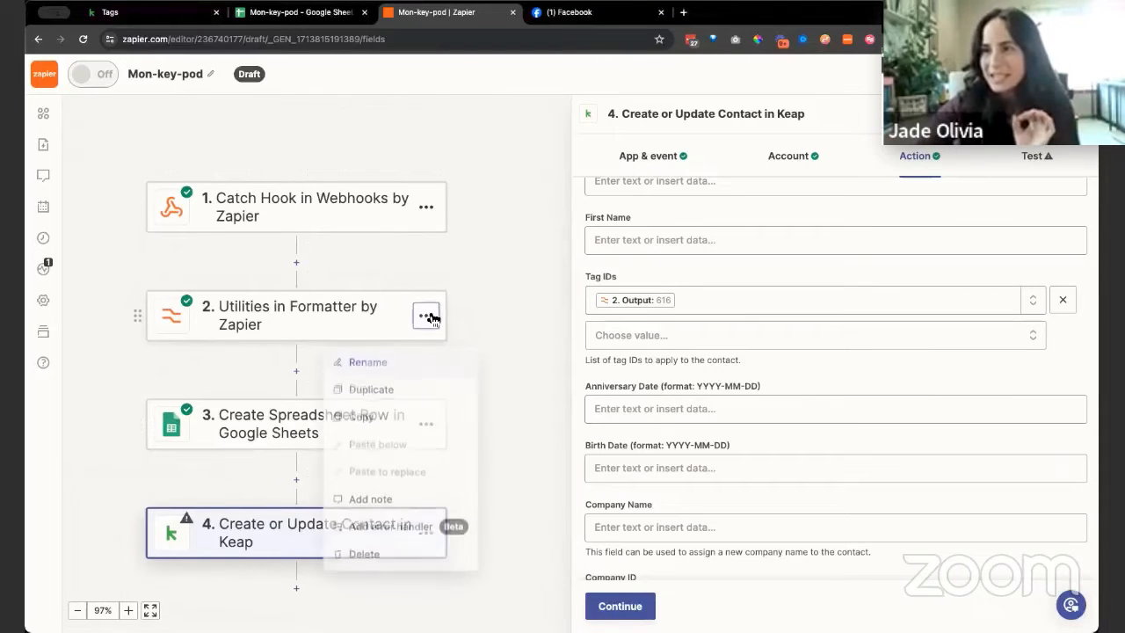
pyautogui.click(389, 567)
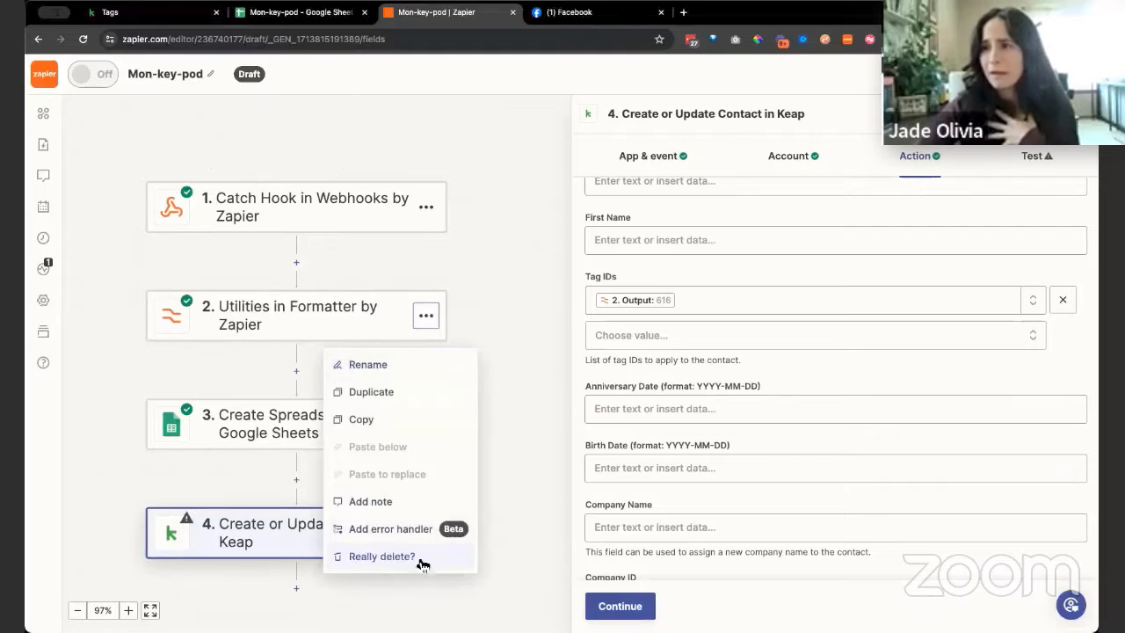
pyautogui.click(398, 560)
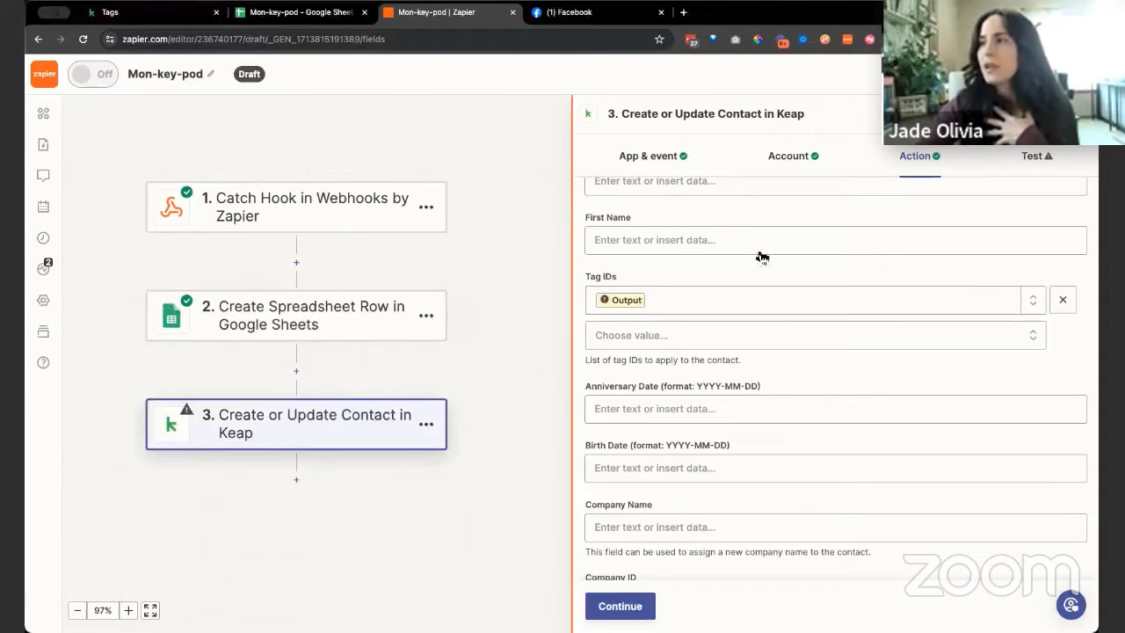
pyautogui.click(1063, 301)
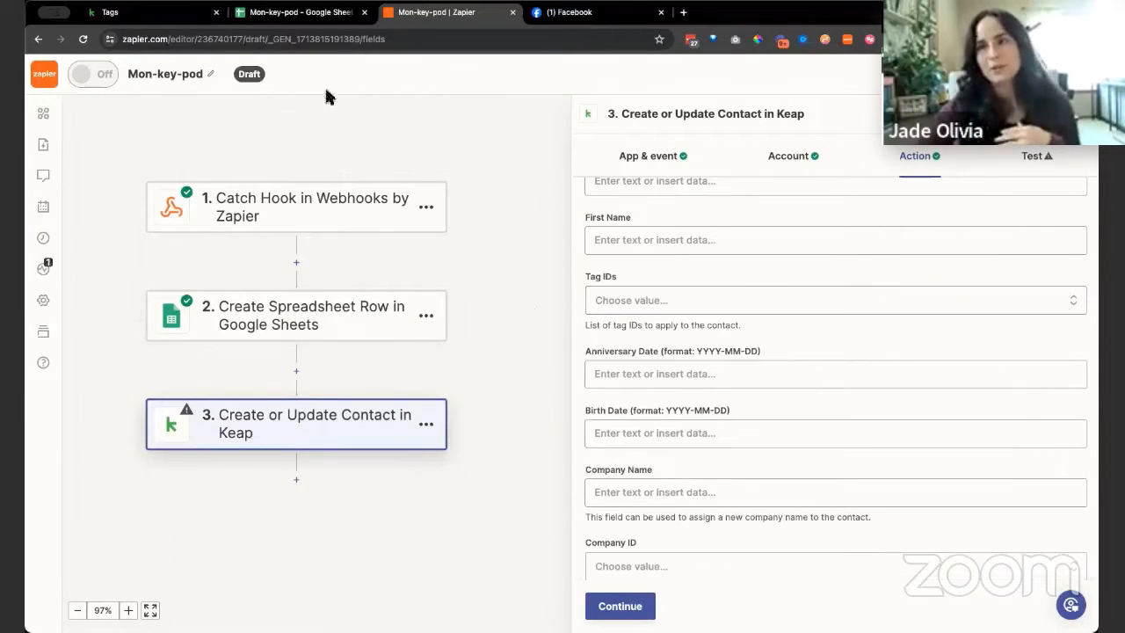
# Switch to the Mon-key-pod spreadsheet in Google Sheets and examine the full quiz result in cell A2
pyautogui.click(294, 13)
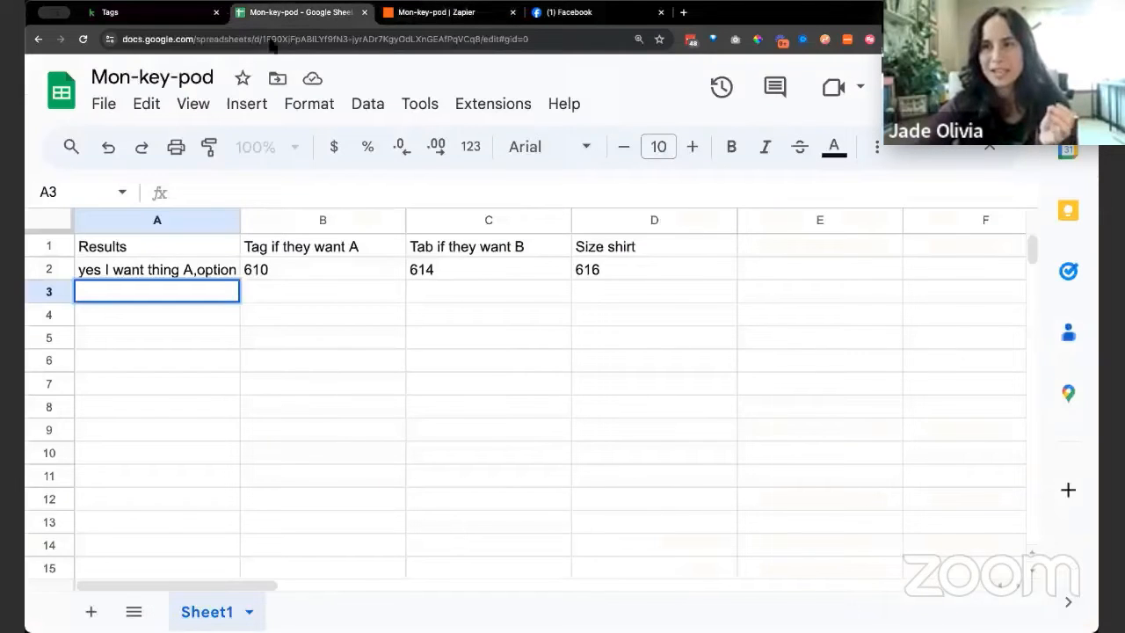
pyautogui.click(164, 268)
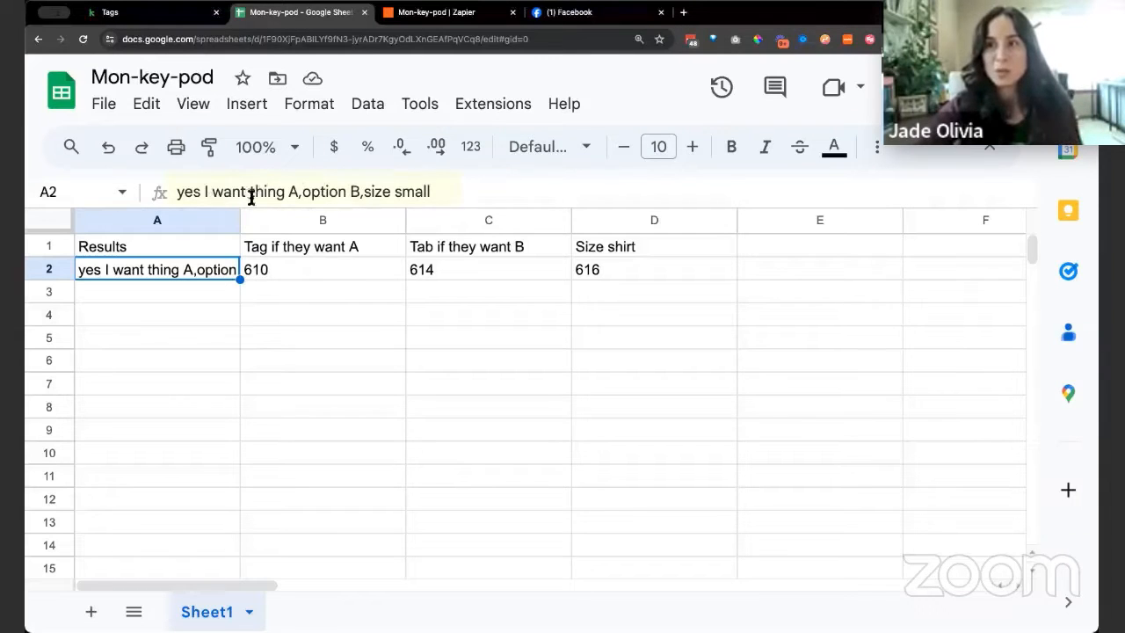
# Examine the three comma-separated answers in cell A2's quiz result: thing A, option B and size small
pyautogui.moveTo(298, 191); pyautogui.dragTo(161, 187)
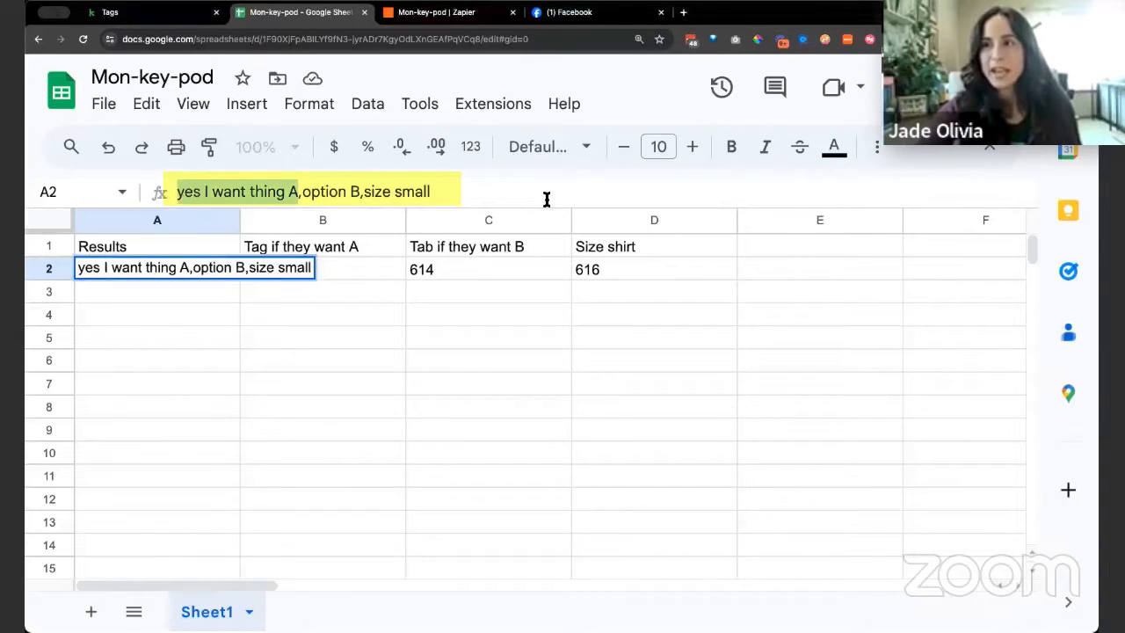
pyautogui.click(492, 190)
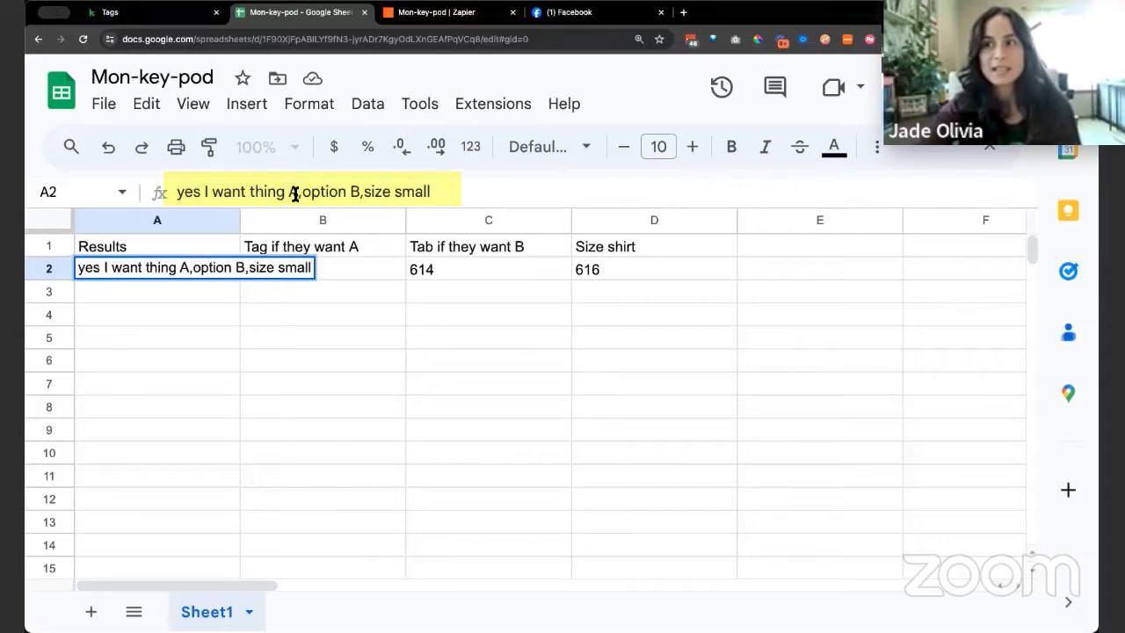
pyautogui.moveTo(295, 193); pyautogui.dragTo(168, 188)
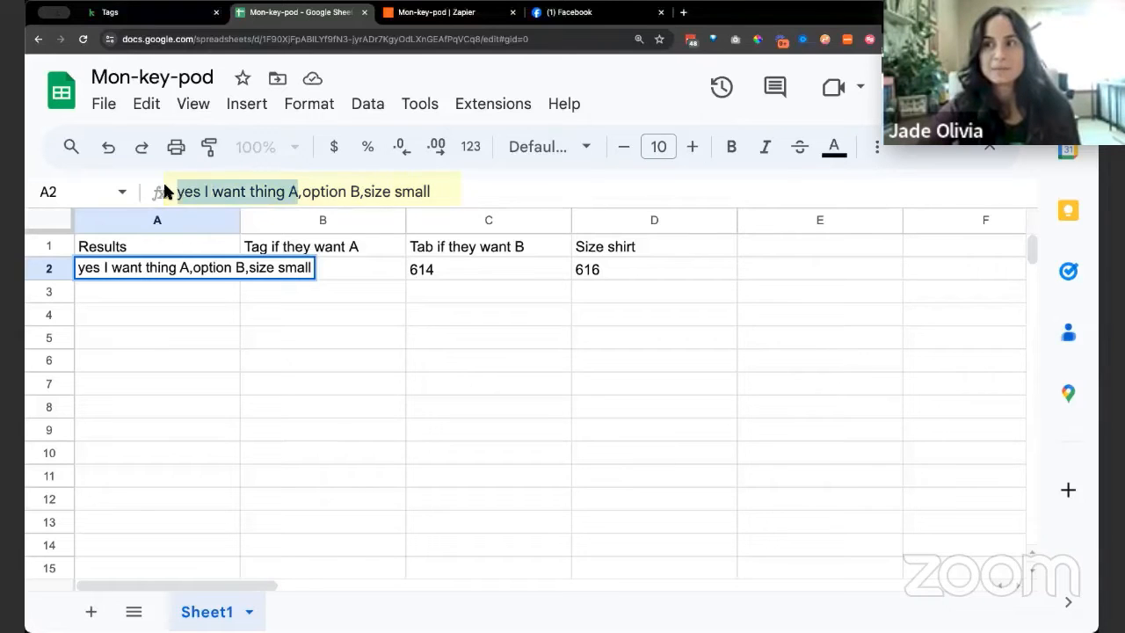
pyautogui.click(486, 185)
pyautogui.moveTo(302, 193); pyautogui.dragTo(356, 195)
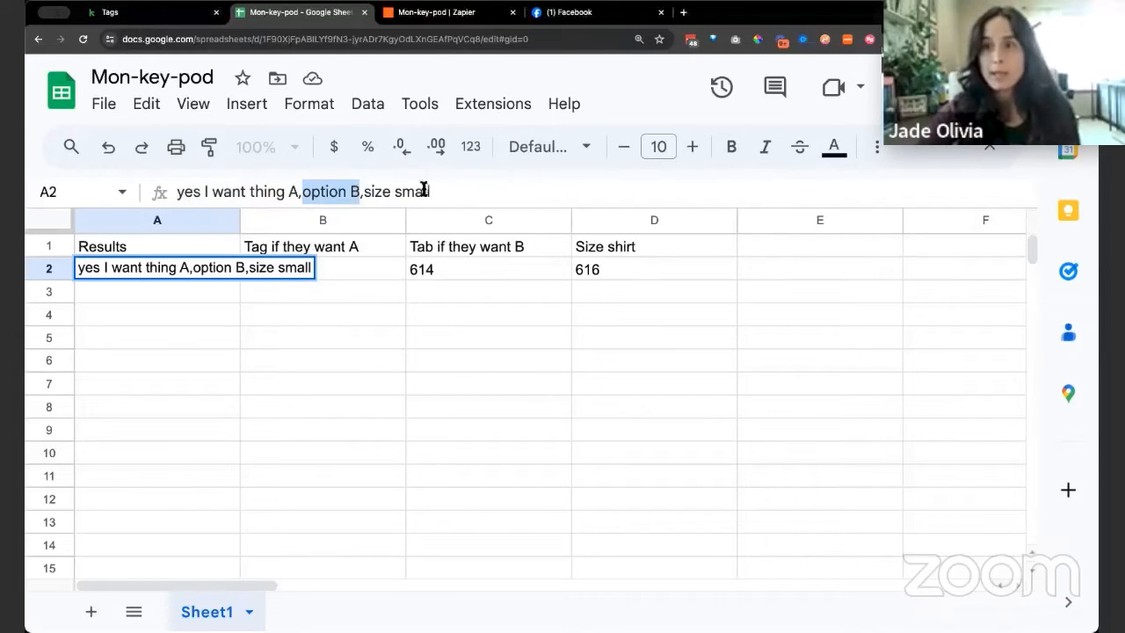
pyautogui.moveTo(427, 190); pyautogui.dragTo(367, 189)
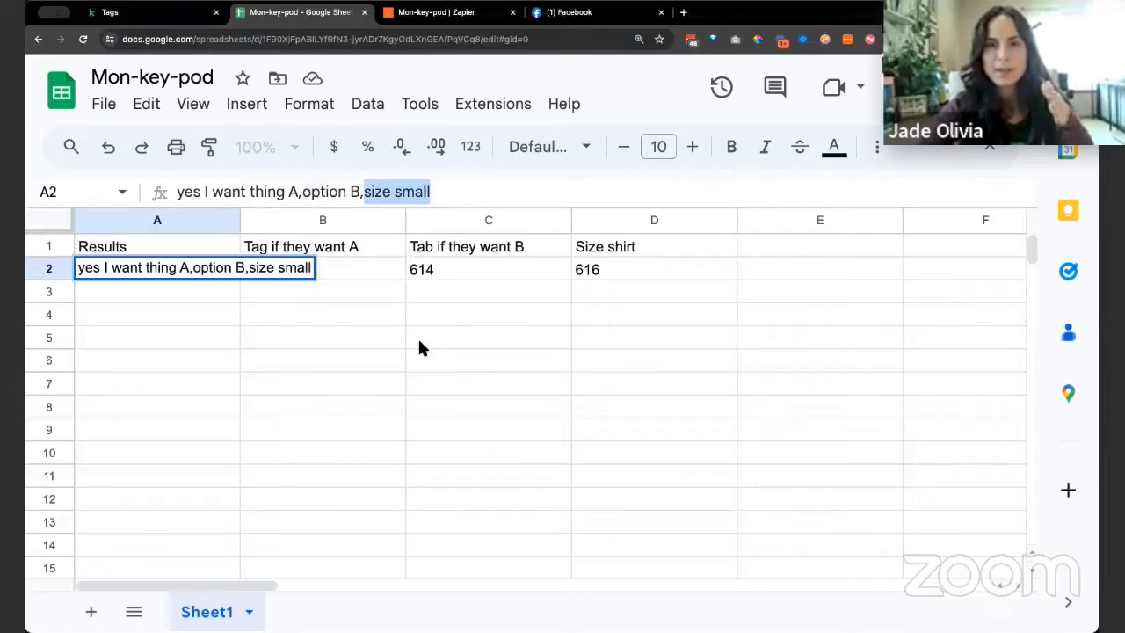
pyautogui.click(356, 370)
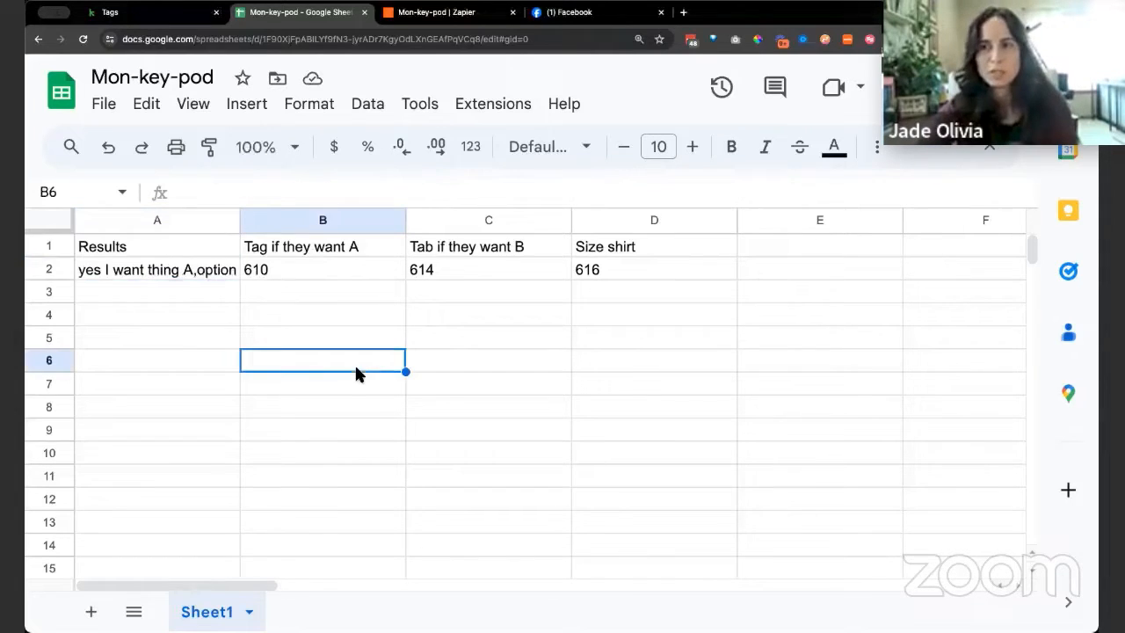
pyautogui.click(185, 271)
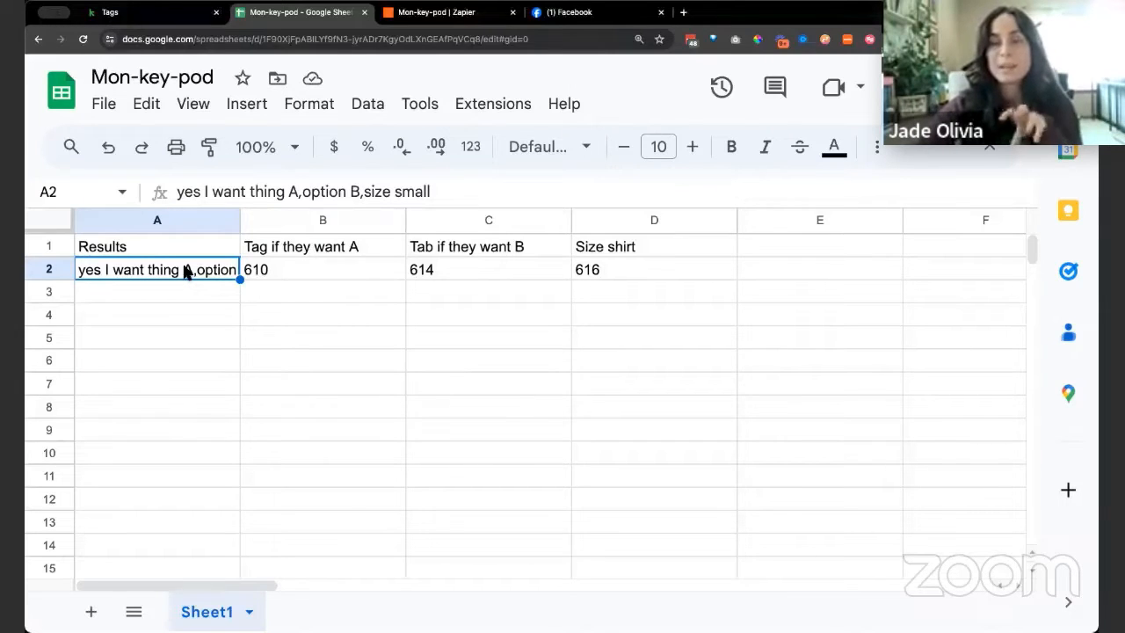
# Close the Facebook tab and examine the INDIRECT row reference inside the REGEXMATCH formula in cell B2 of the Mon-key-pod spreadsheet
pyautogui.click(322, 270)
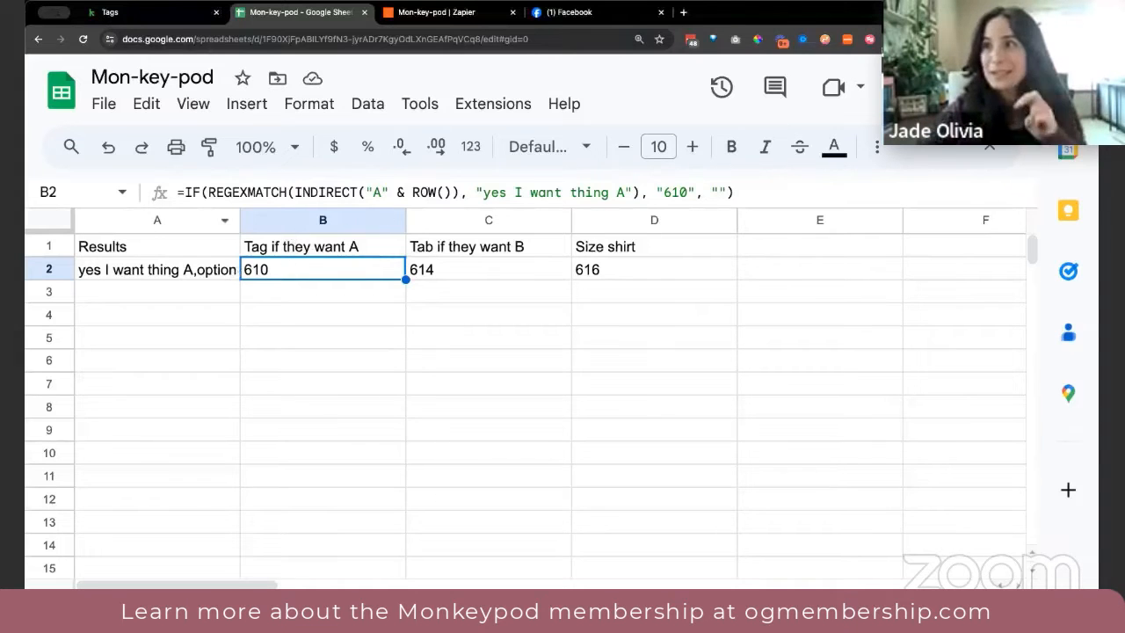
pyautogui.click(587, 23)
pyautogui.click(661, 13)
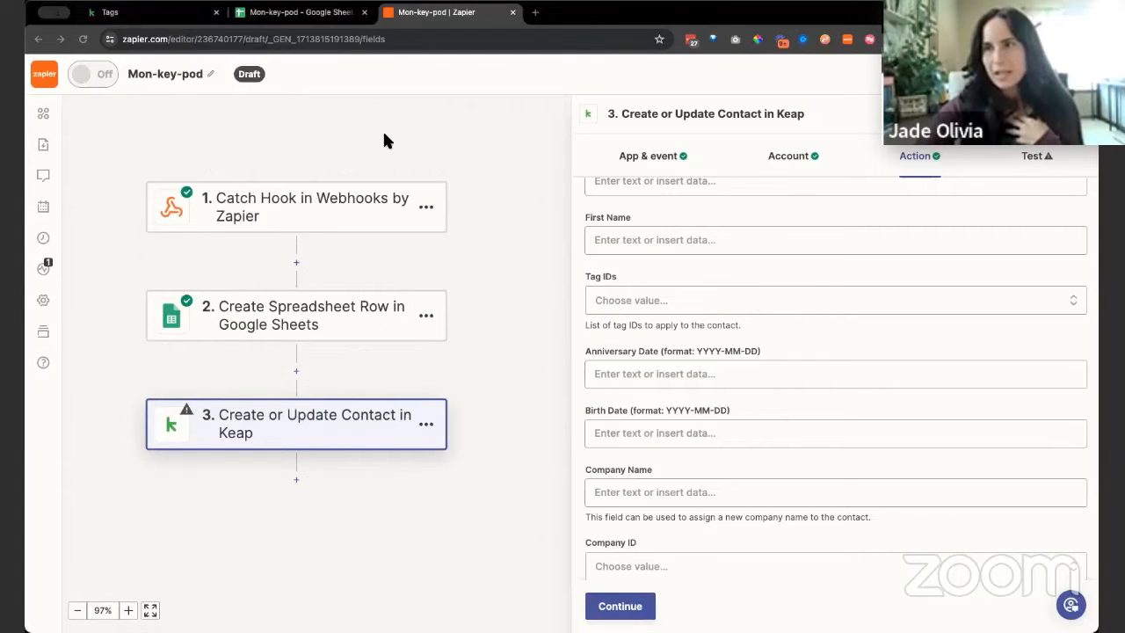
pyautogui.click(275, 12)
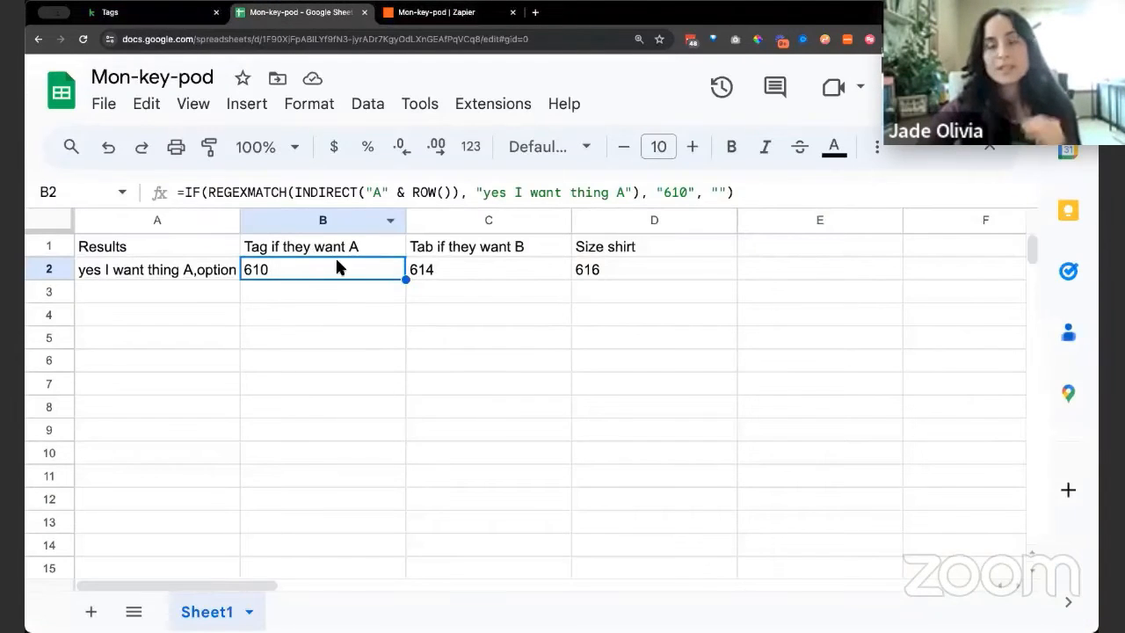
pyautogui.click(322, 195)
pyautogui.moveTo(294, 191); pyautogui.dragTo(454, 191)
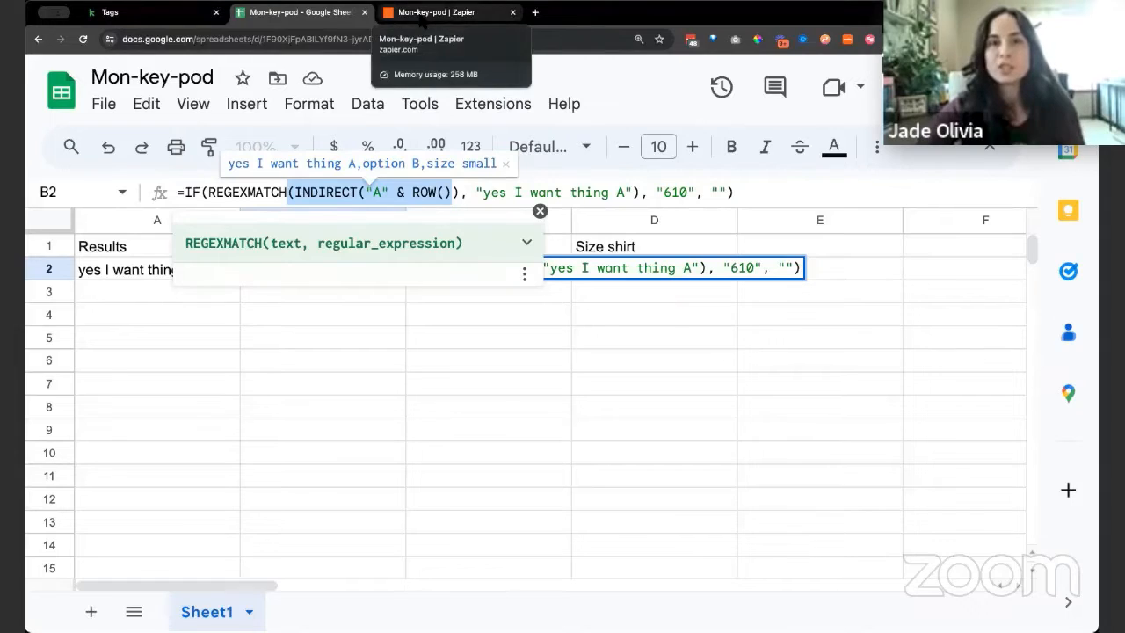
pyautogui.click(595, 68)
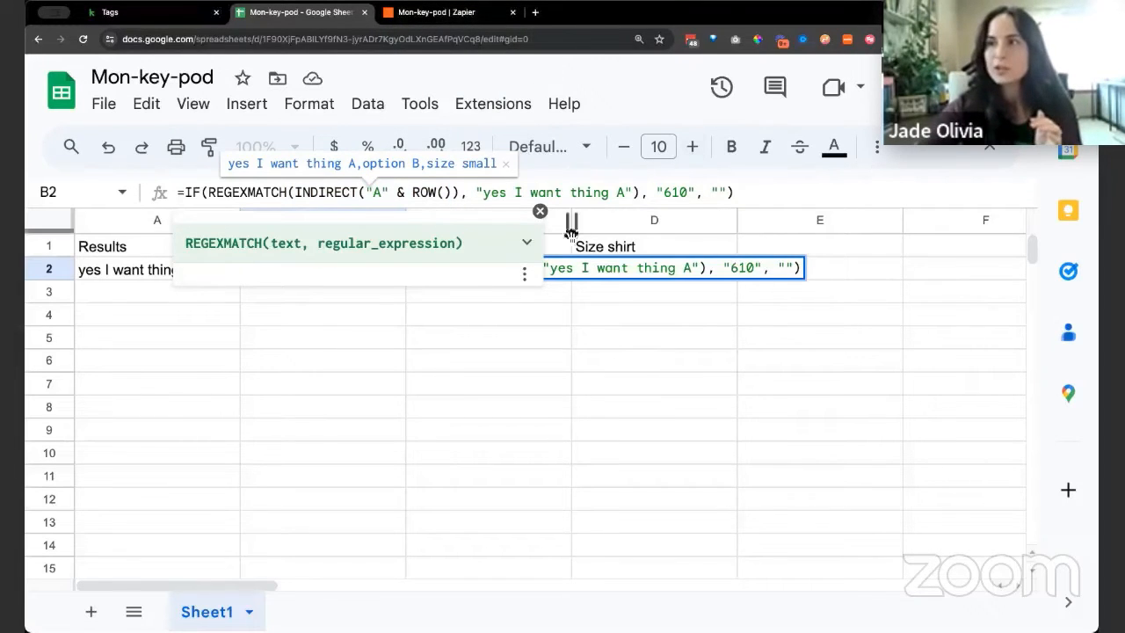
pyautogui.click(540, 212)
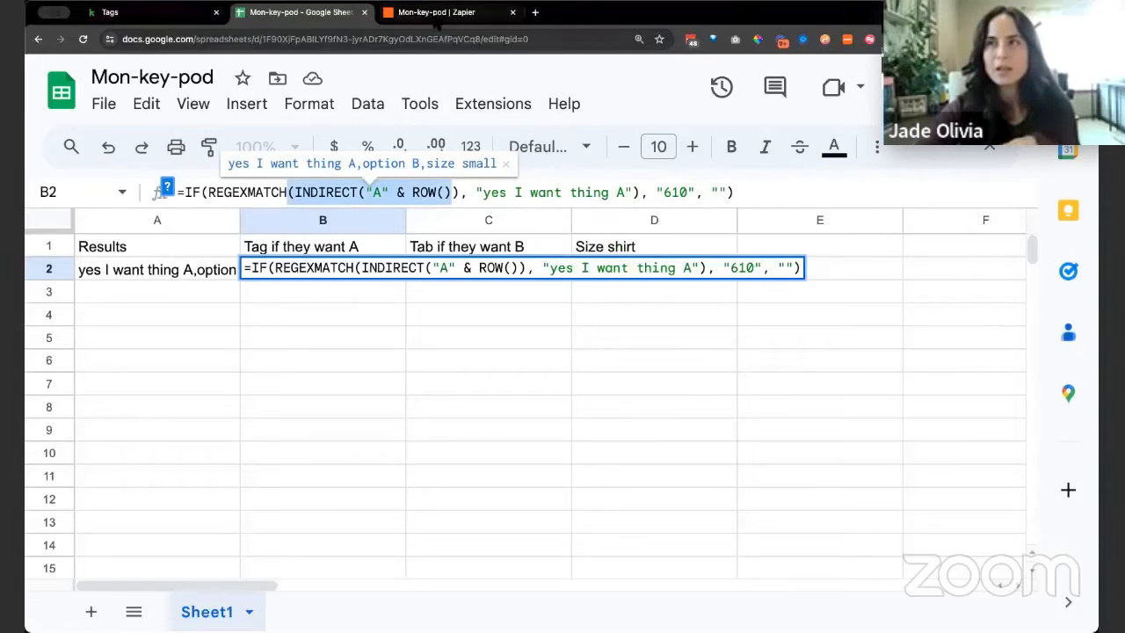
# Switch to the Zapier editor and examine the tag formulas in the action settings of the Create Spreadsheet Row step
pyautogui.click(436, 16)
pyautogui.click(318, 325)
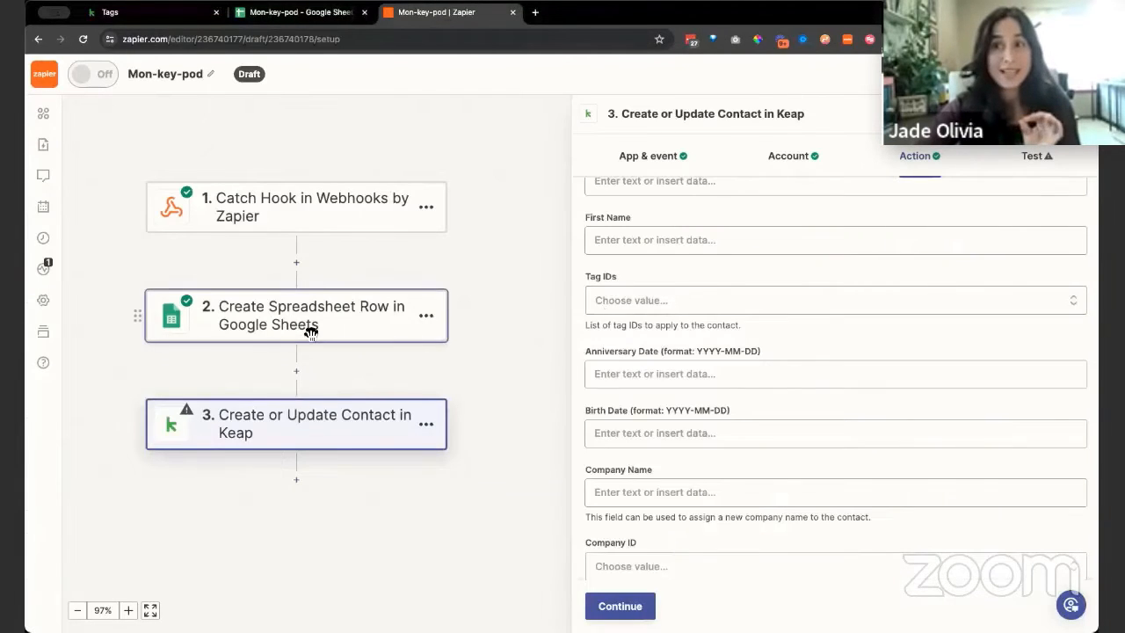
pyautogui.click(914, 156)
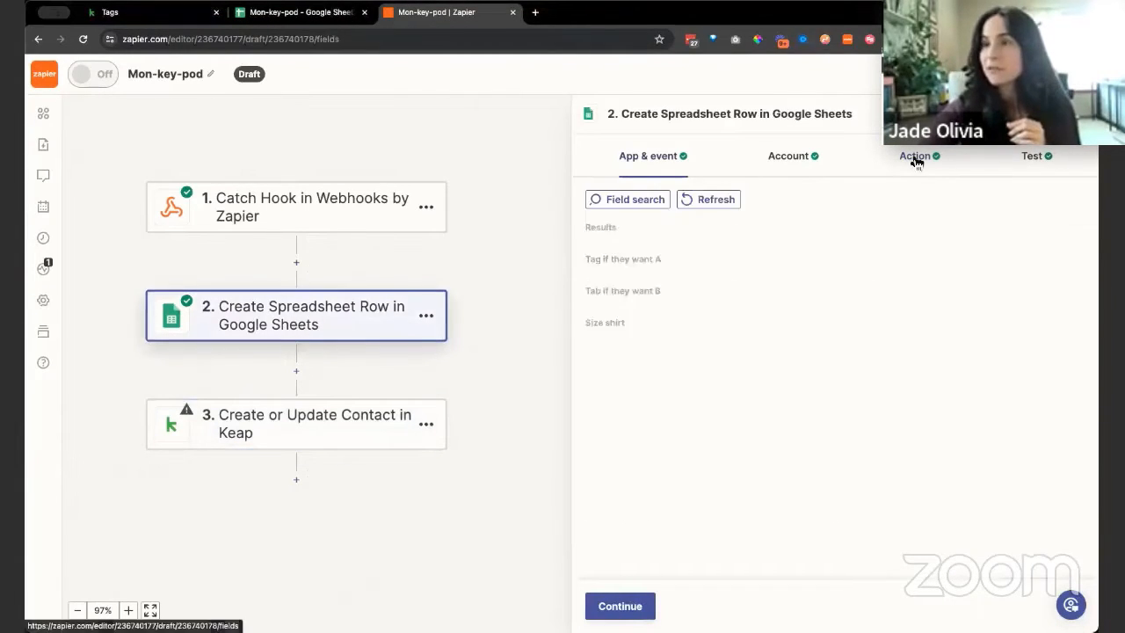
pyautogui.scroll(-3, 765, 356)
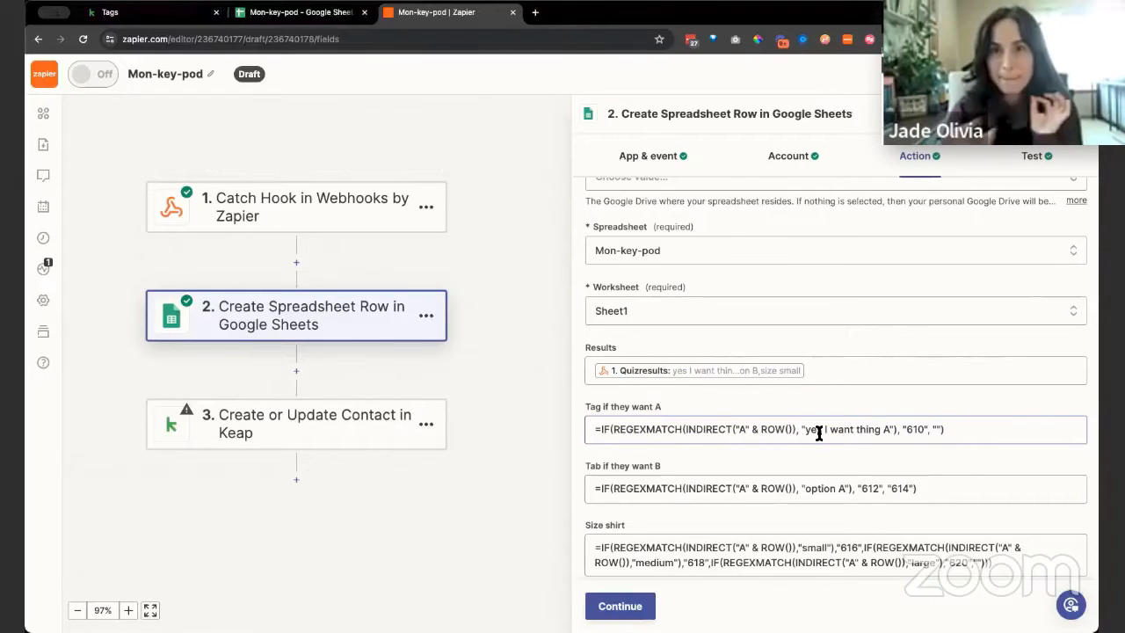
pyautogui.moveTo(684, 435); pyautogui.dragTo(730, 435)
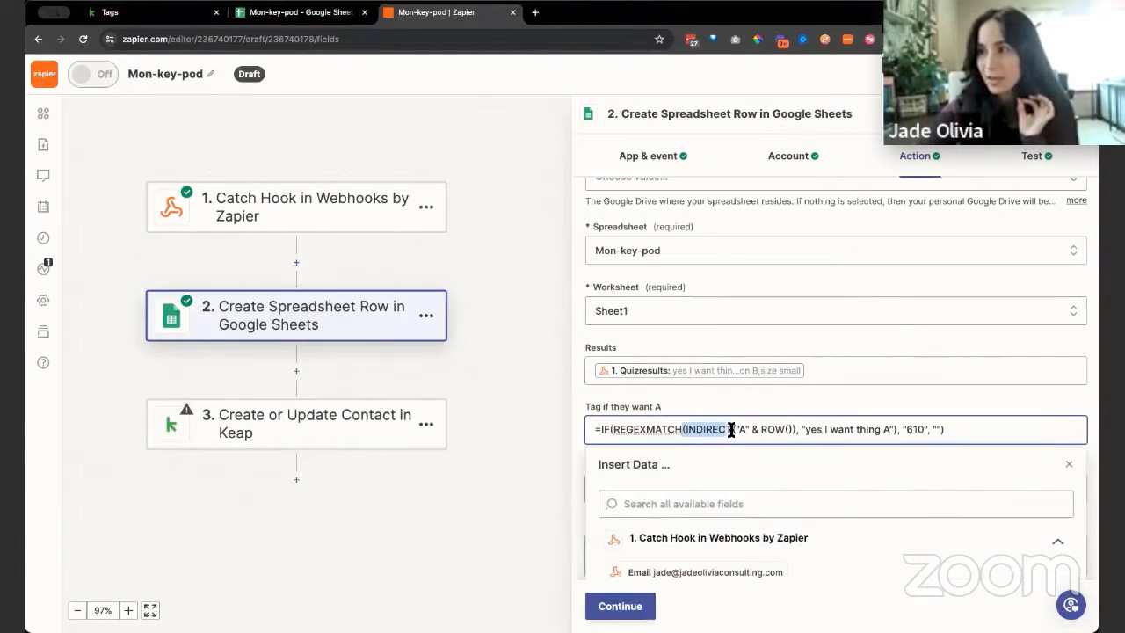
pyautogui.click(761, 400)
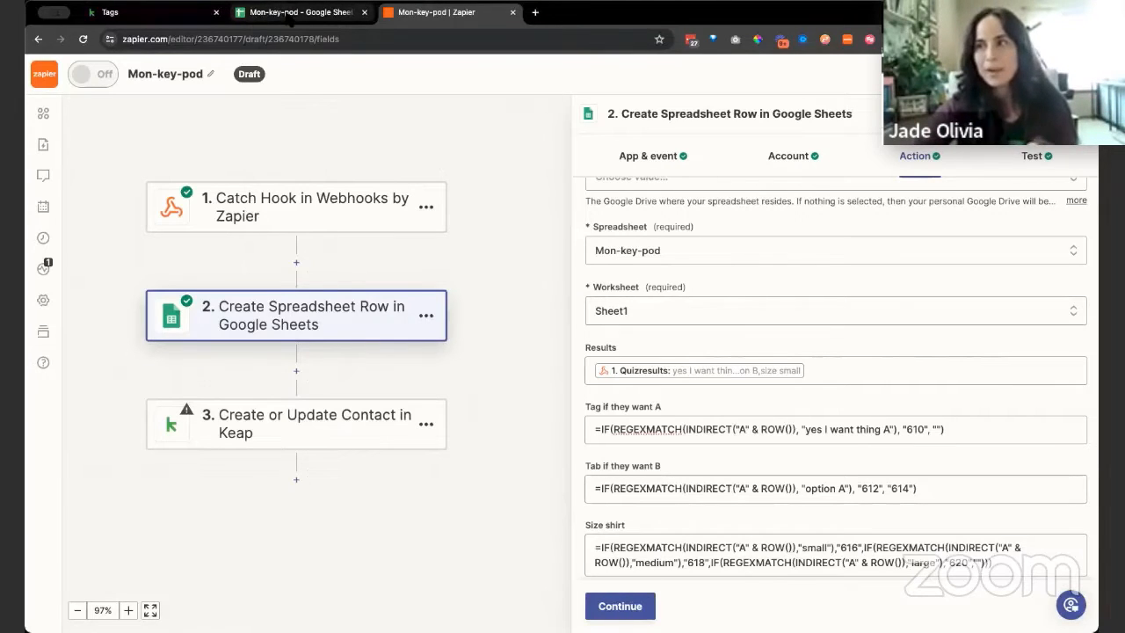
# Switch to the Mon-key-pod spreadsheet and try deleting "yes I want thing A" from the quiz result in cell A2
pyautogui.click(290, 13)
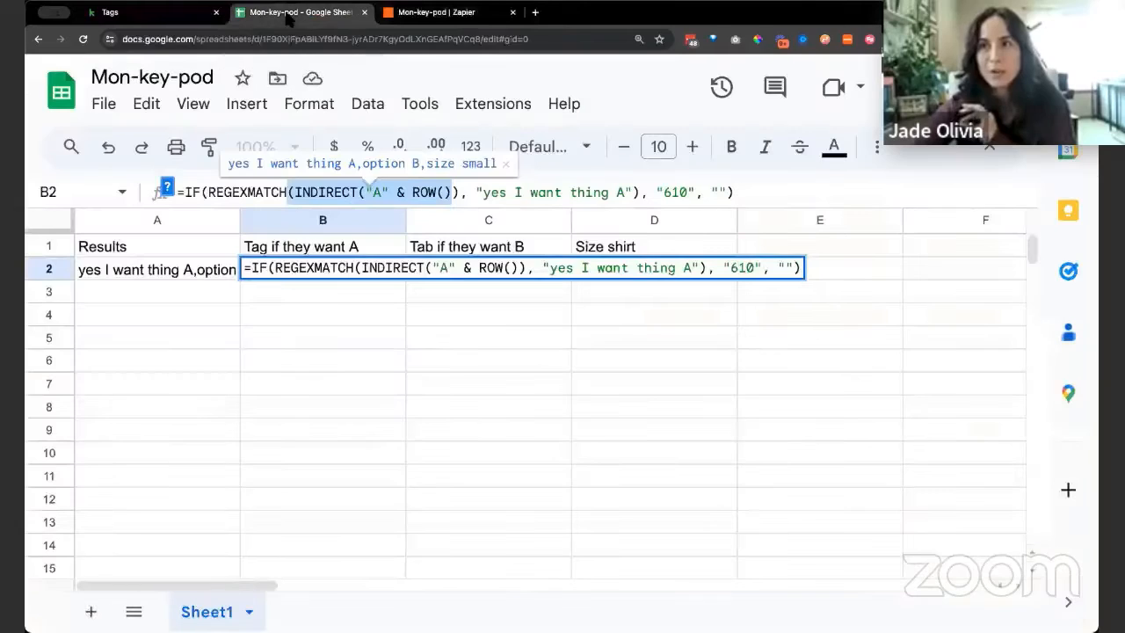
pyautogui.click(395, 381)
pyautogui.click(174, 269)
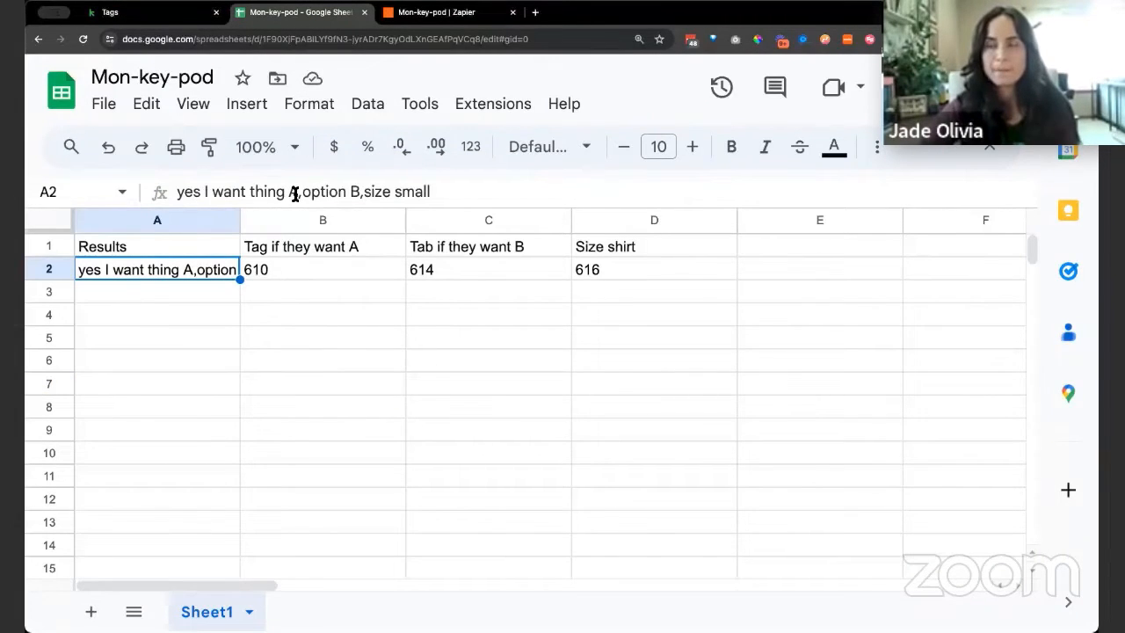
pyautogui.moveTo(295, 195); pyautogui.dragTo(146, 197)
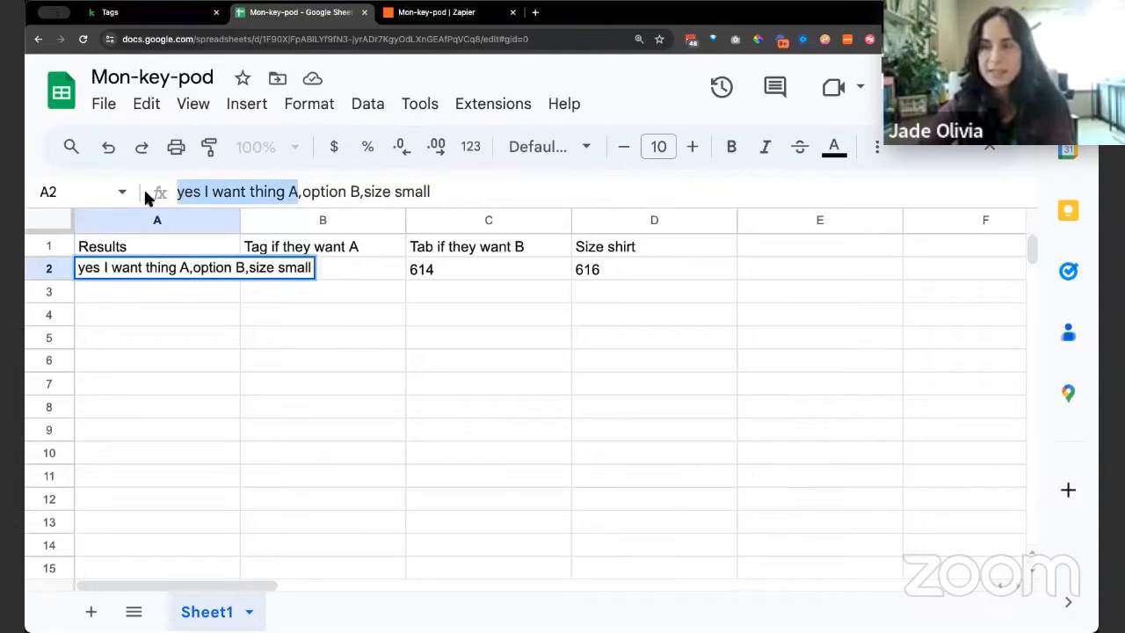
pyautogui.press('BackSpace')
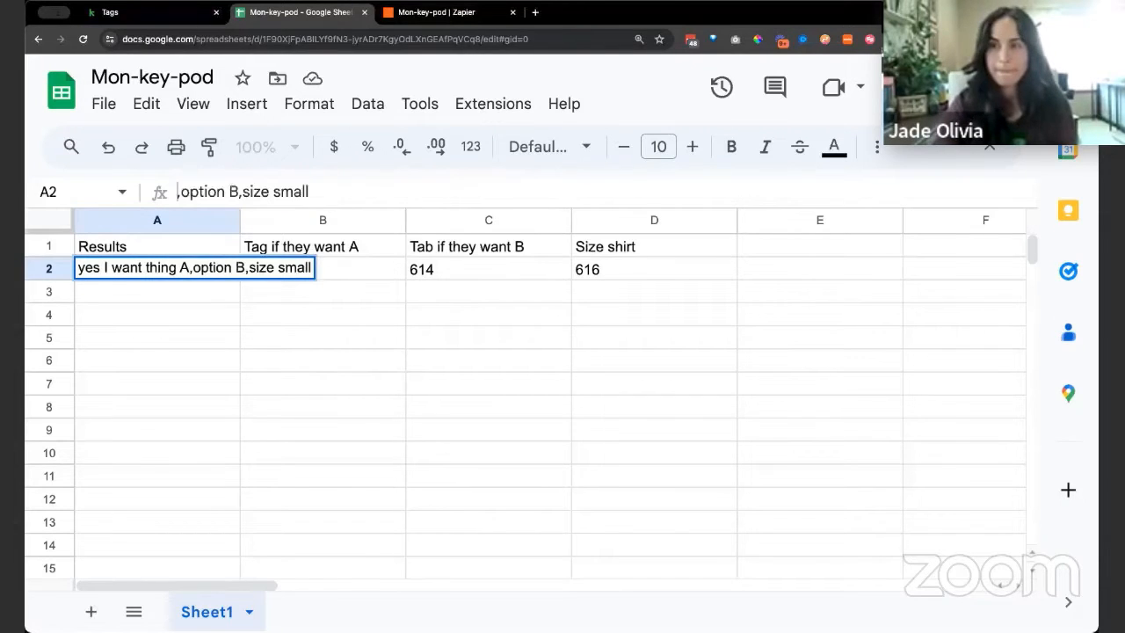
pyautogui.press('Return')
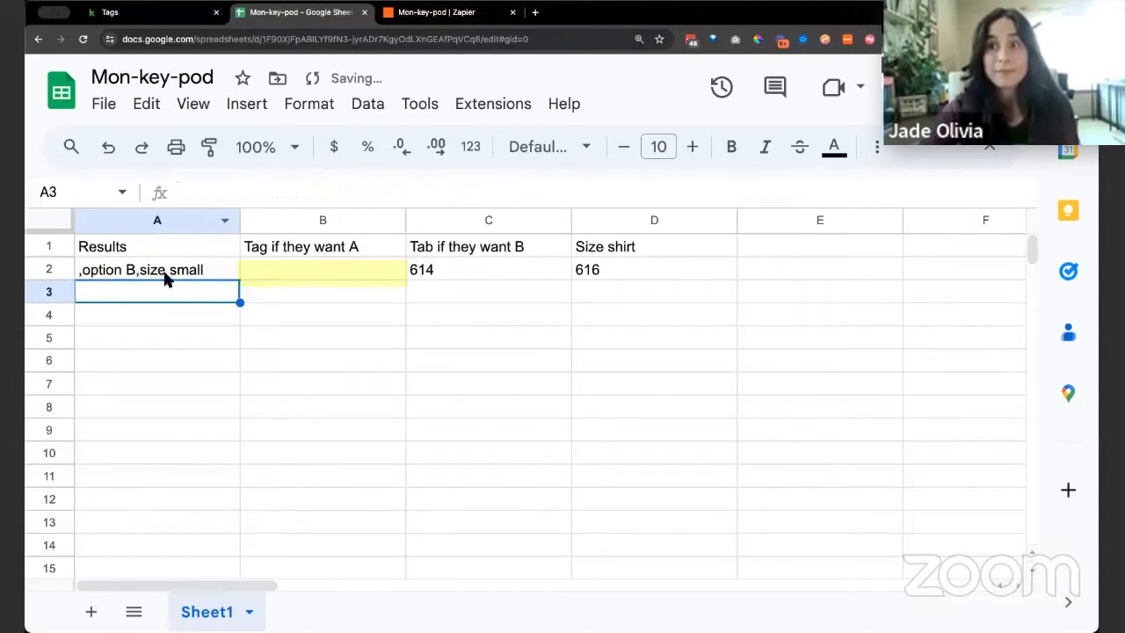
pyautogui.click(172, 271)
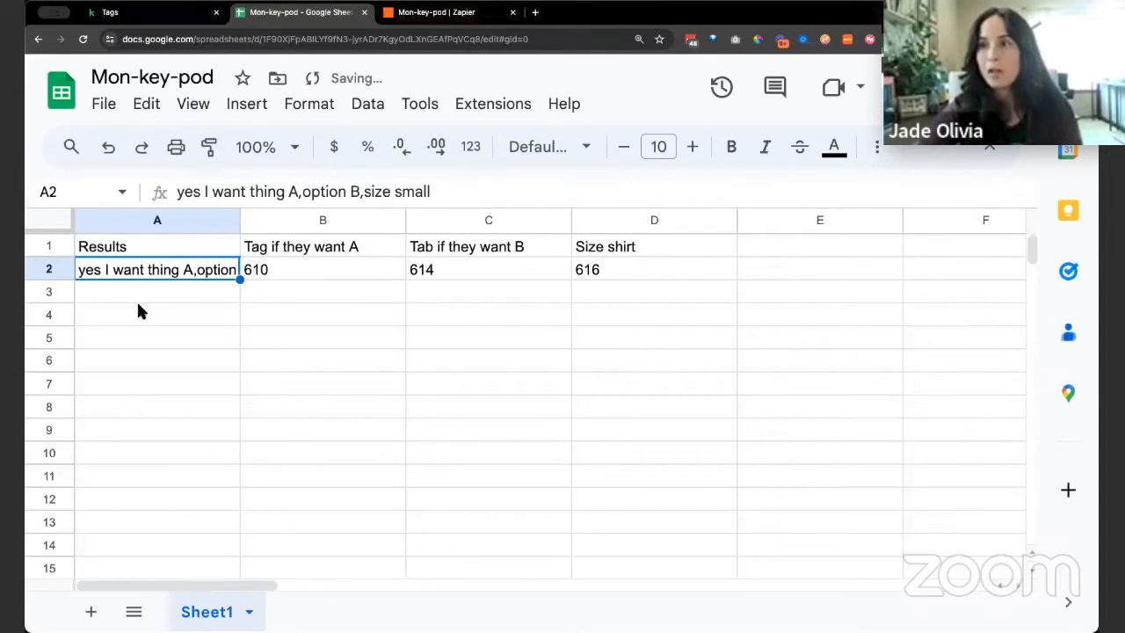
# Check the formula in C2, and change "option B" to "option A" in the quiz result in cell A2
pyautogui.click(510, 271)
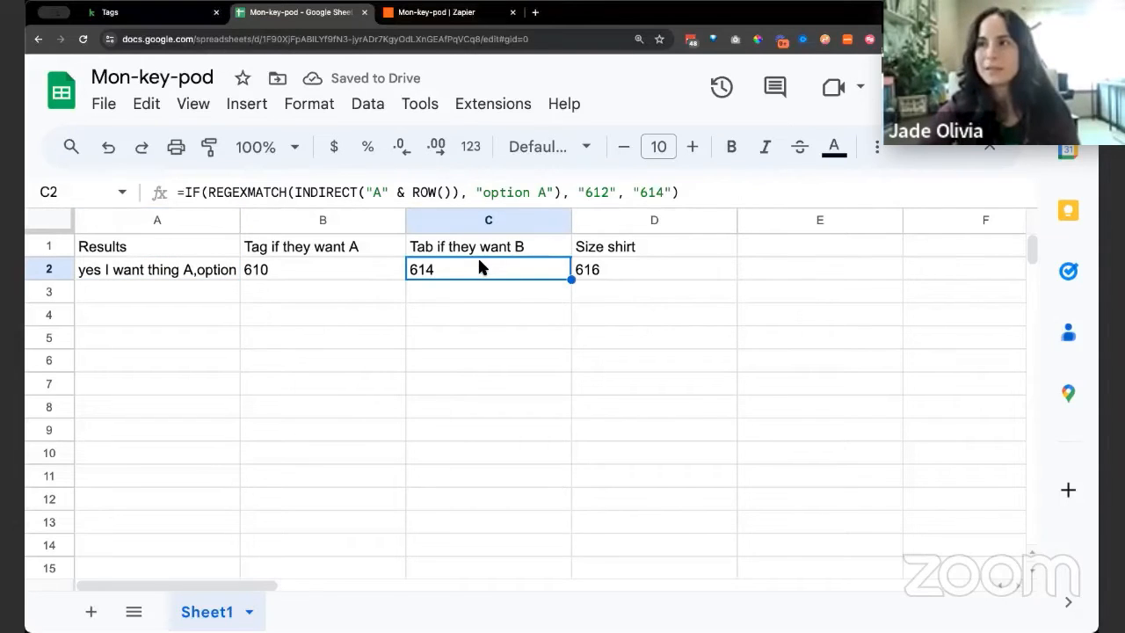
pyautogui.click(209, 269)
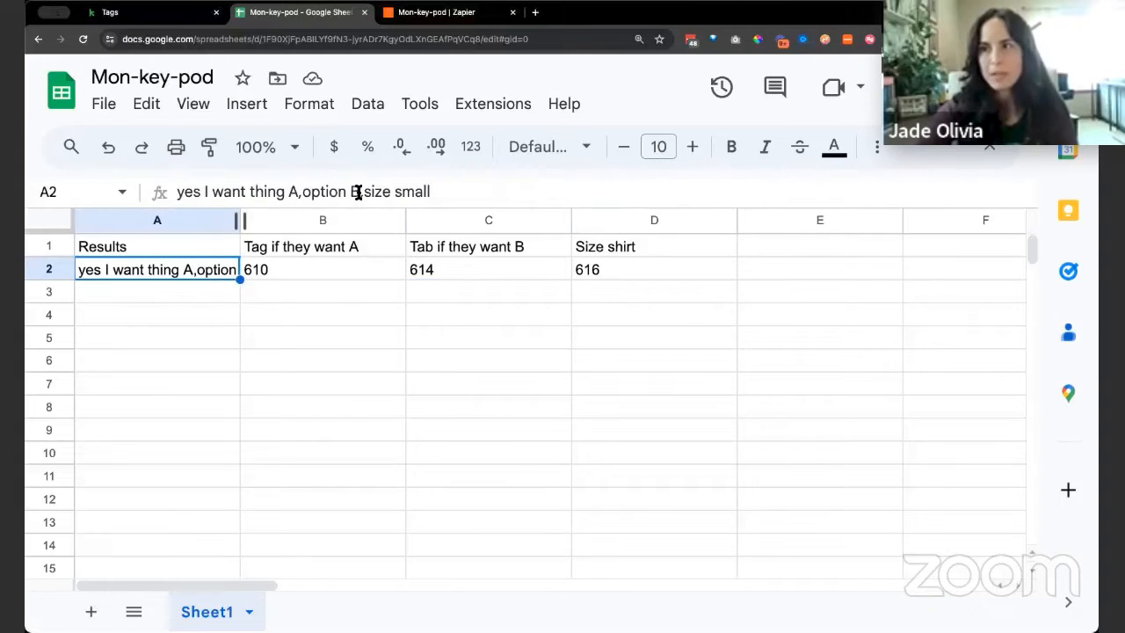
pyautogui.moveTo(358, 193); pyautogui.dragTo(300, 192)
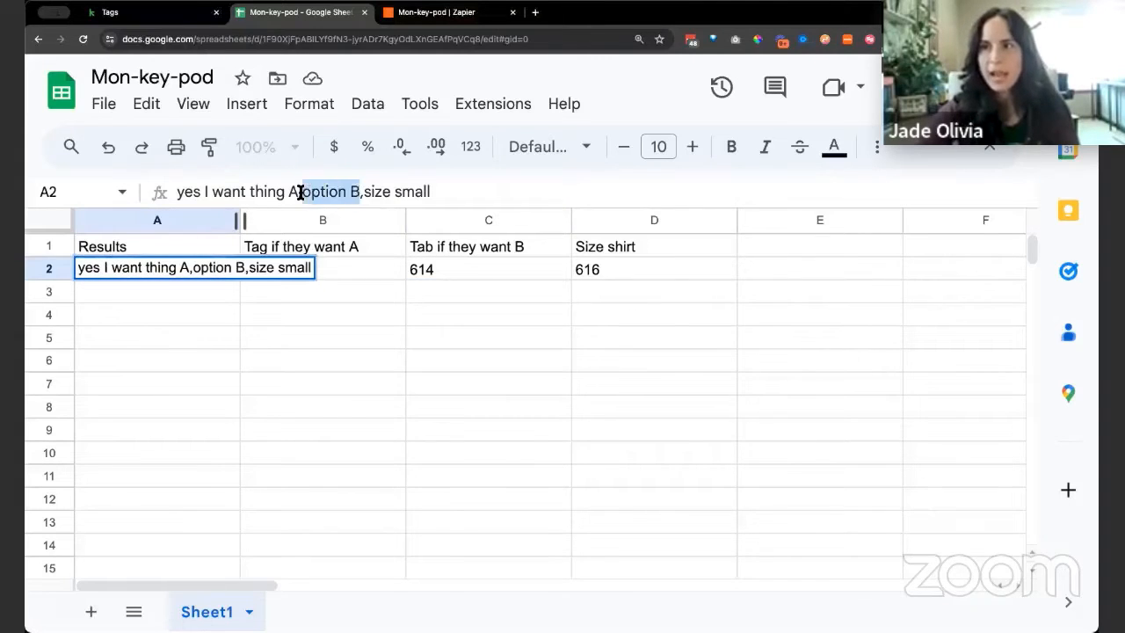
pyautogui.click(359, 191)
pyautogui.press('BackSpace')
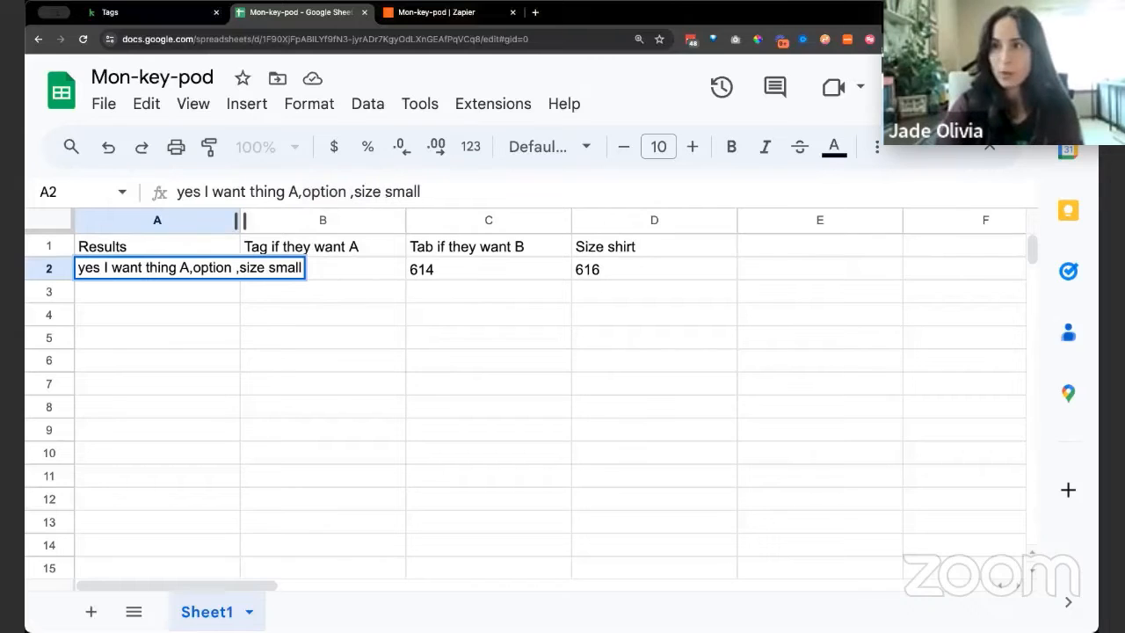
pyautogui.write('A')
pyautogui.press('Return')
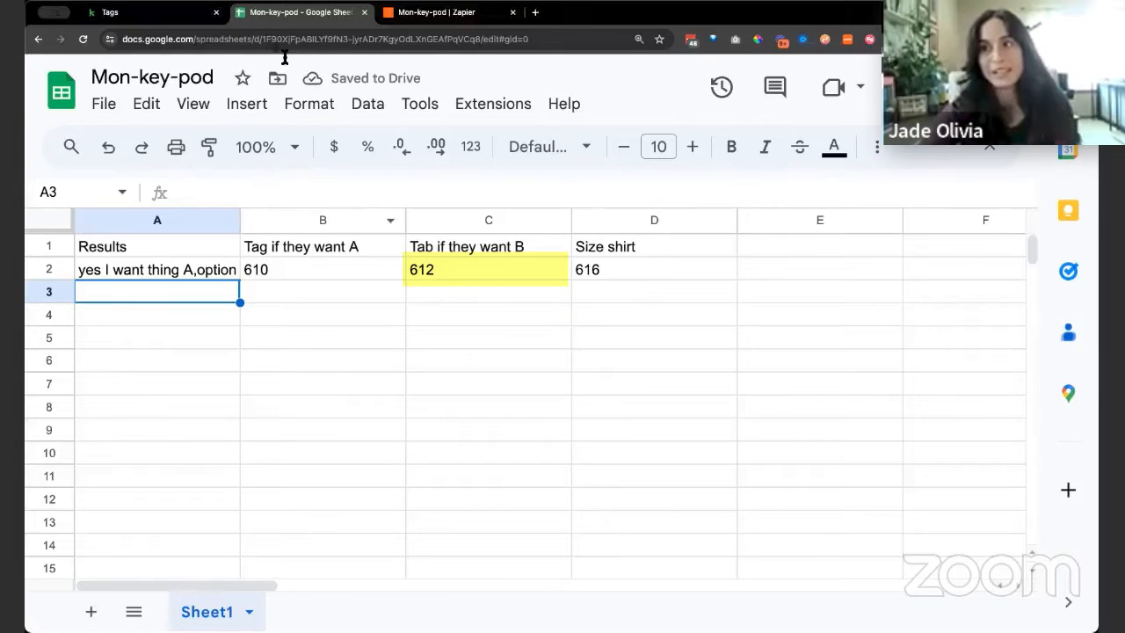
# Switch to the Keap Tags list and check the IDs of the option A and option B tags
pyautogui.click(154, 16)
pyautogui.click(477, 382)
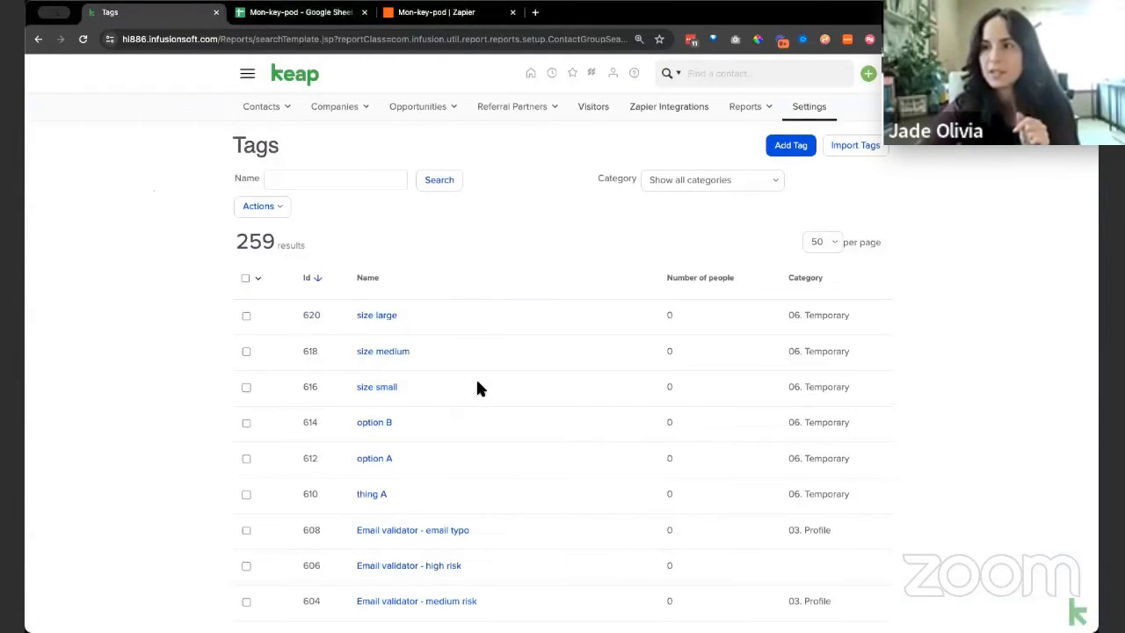
pyautogui.doubleClick(311, 458)
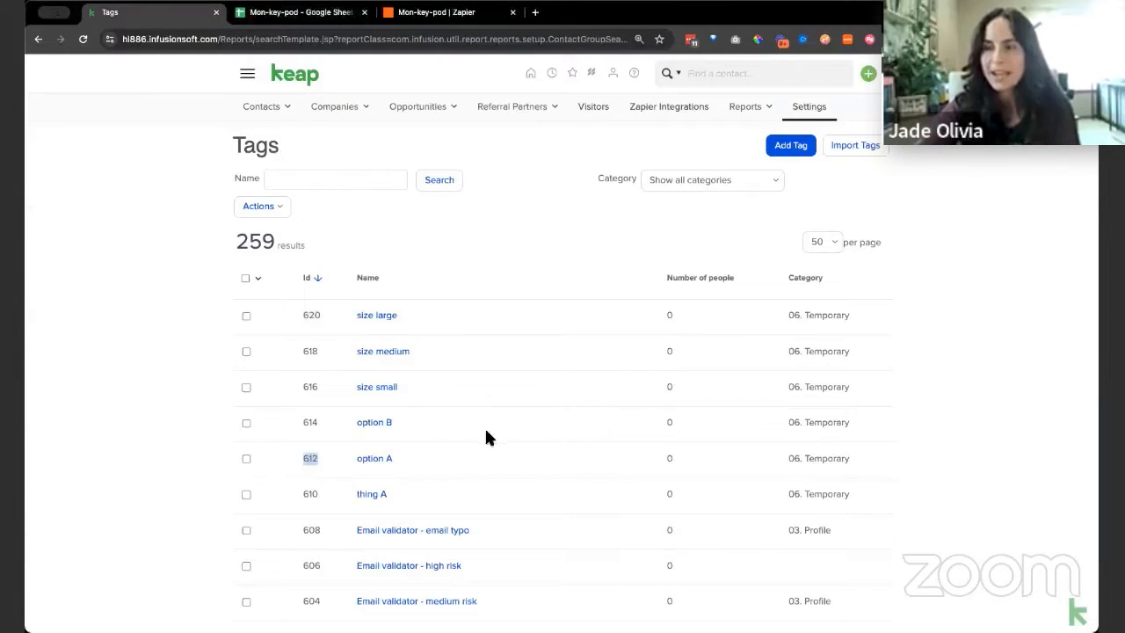
pyautogui.doubleClick(310, 422)
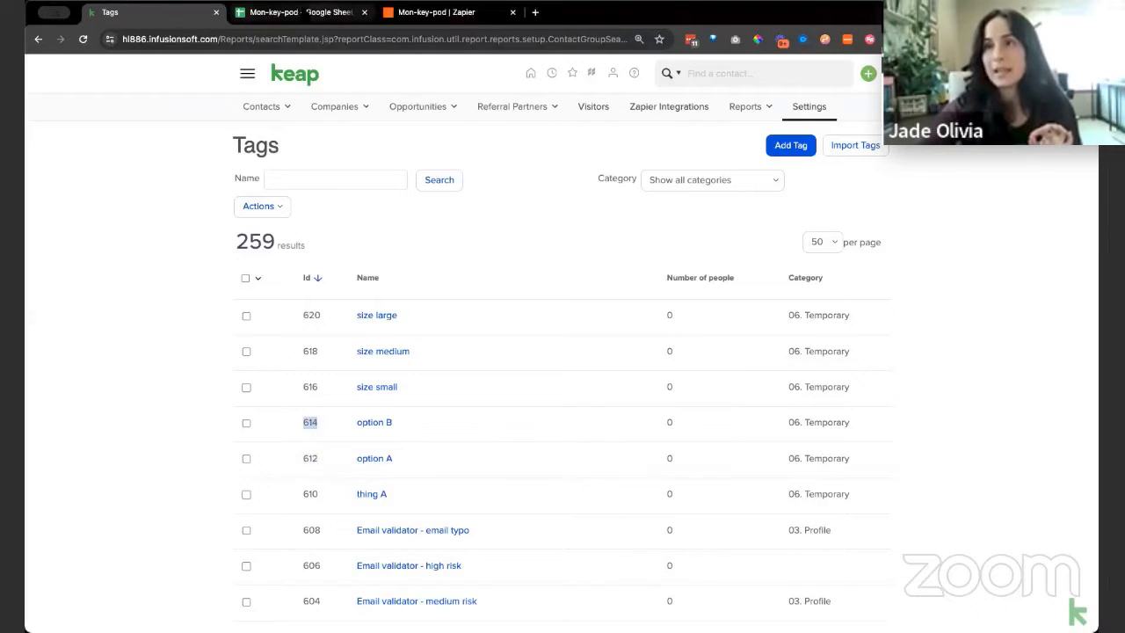
# Return to the Mon-key-pod spreadsheet and compare the formula in C2 with the quiz result in A2
pyautogui.click(299, 14)
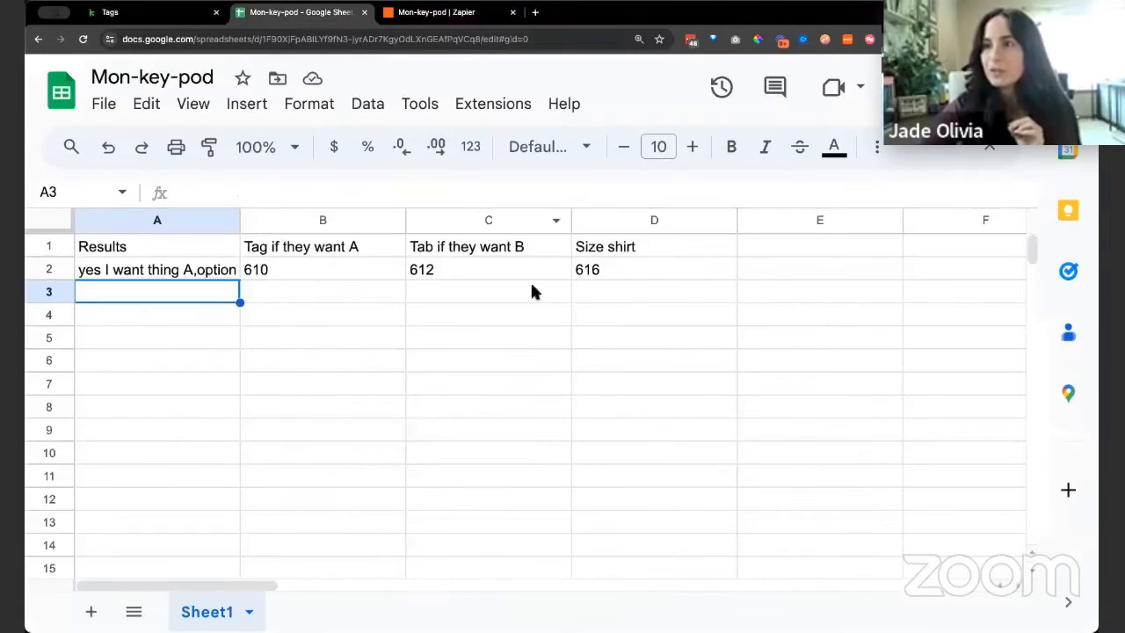
pyautogui.click(475, 274)
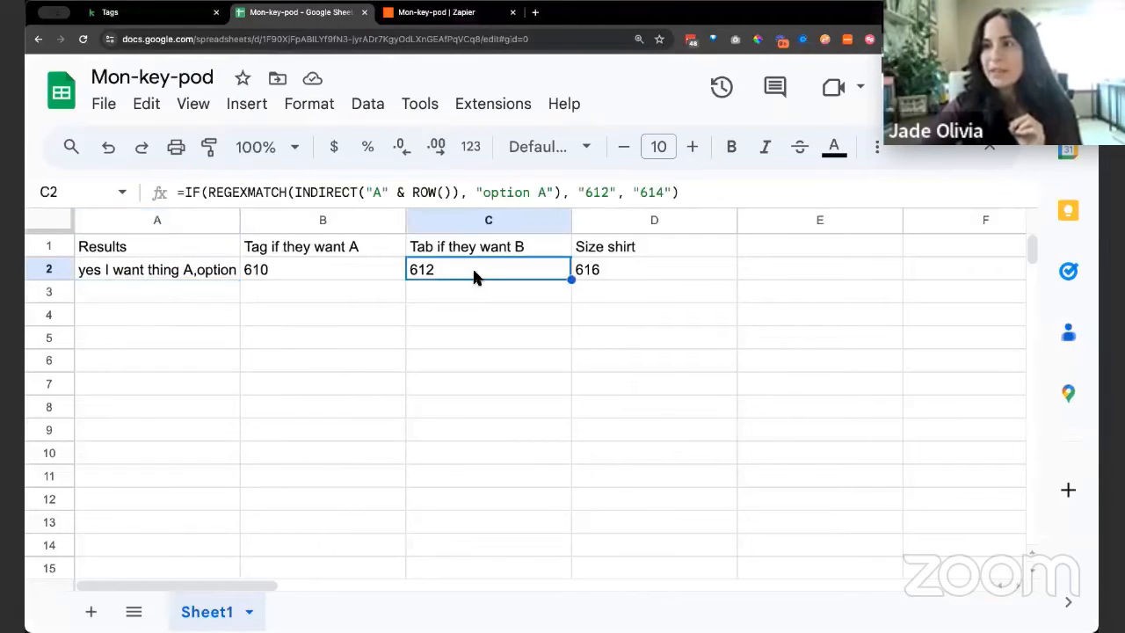
pyautogui.click(184, 272)
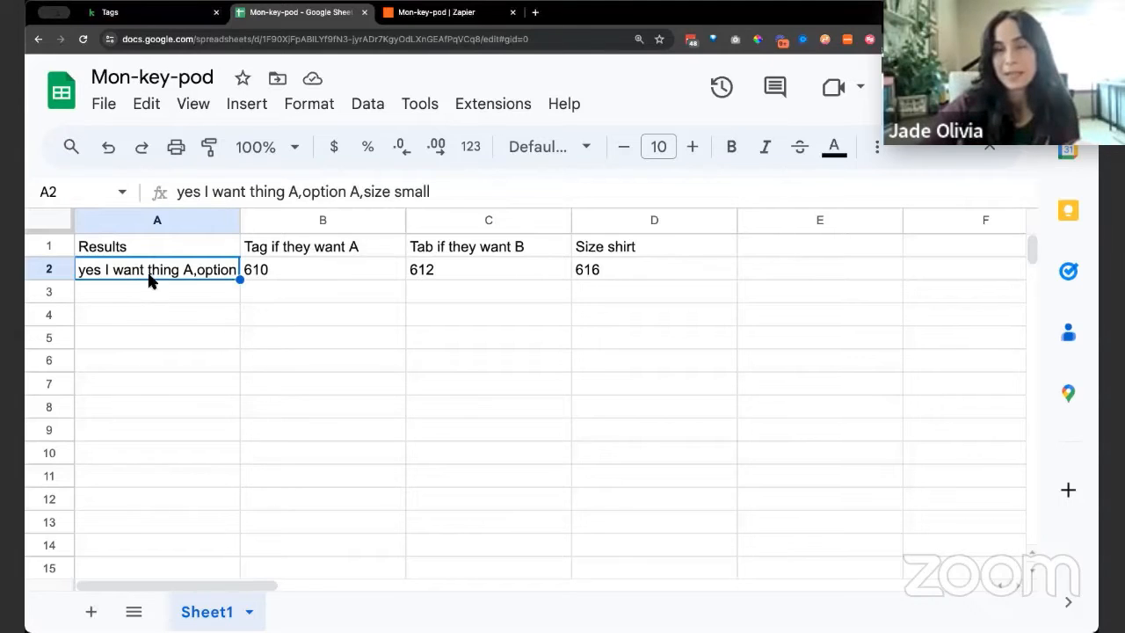
pyautogui.doubleClick(187, 268)
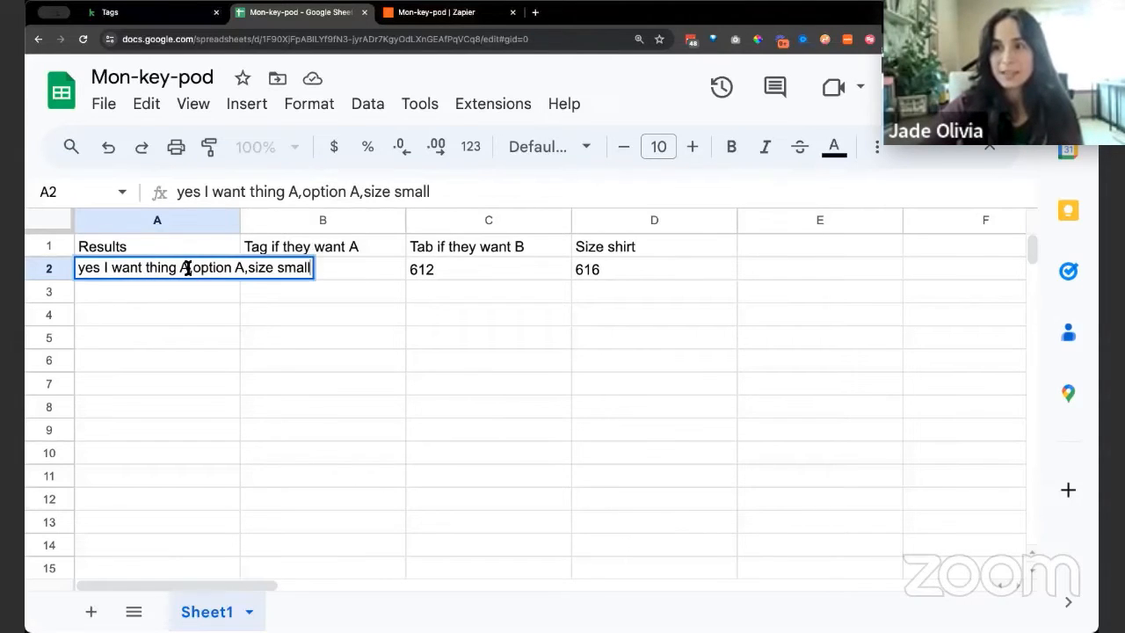
pyautogui.click(187, 268)
pyautogui.press('BackSpace')
pyautogui.write('B')
pyautogui.press('BackSpace')
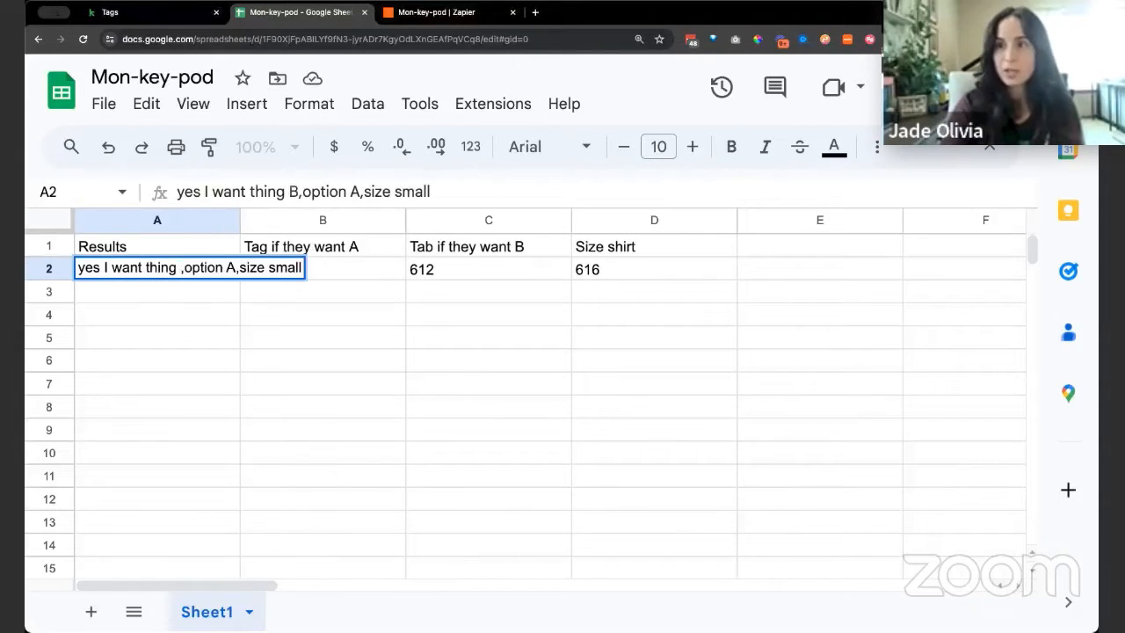
pyautogui.write('A')
# Change "option A" to "option B" in the quiz result in cell A2
pyautogui.press('Right')
pyautogui.press('Right')
pyautogui.press('Right')
pyautogui.press('Right')
pyautogui.press('Right')
pyautogui.press('Right')
pyautogui.press('Right')
pyautogui.press('Right')
pyautogui.press('Right')
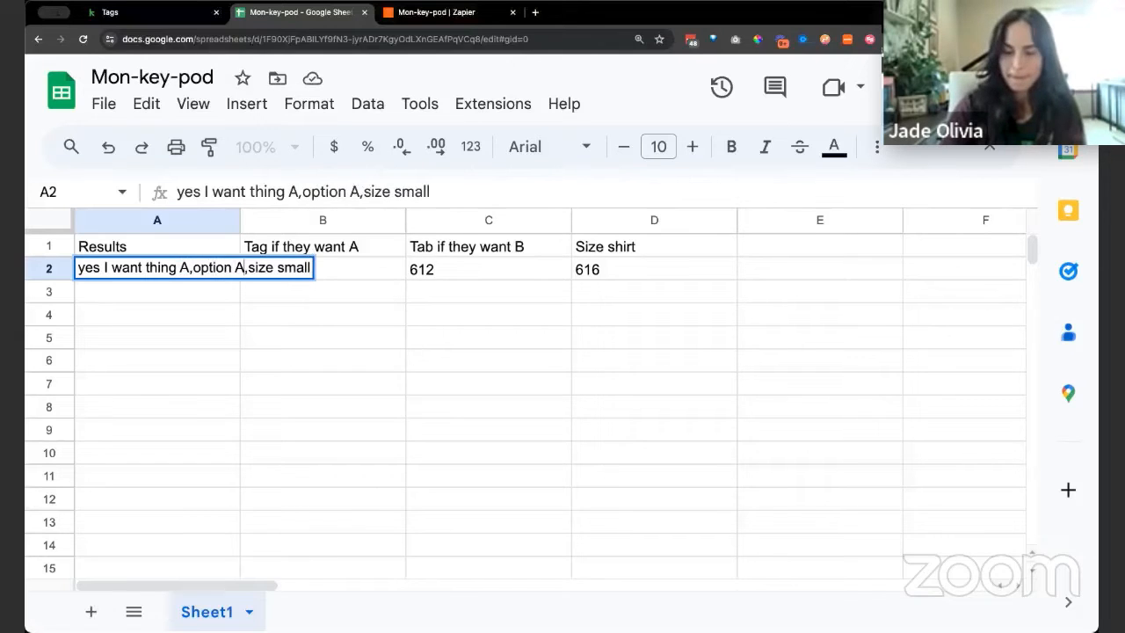
pyautogui.press('BackSpace')
pyautogui.write('b')
pyautogui.press('BackSpace')
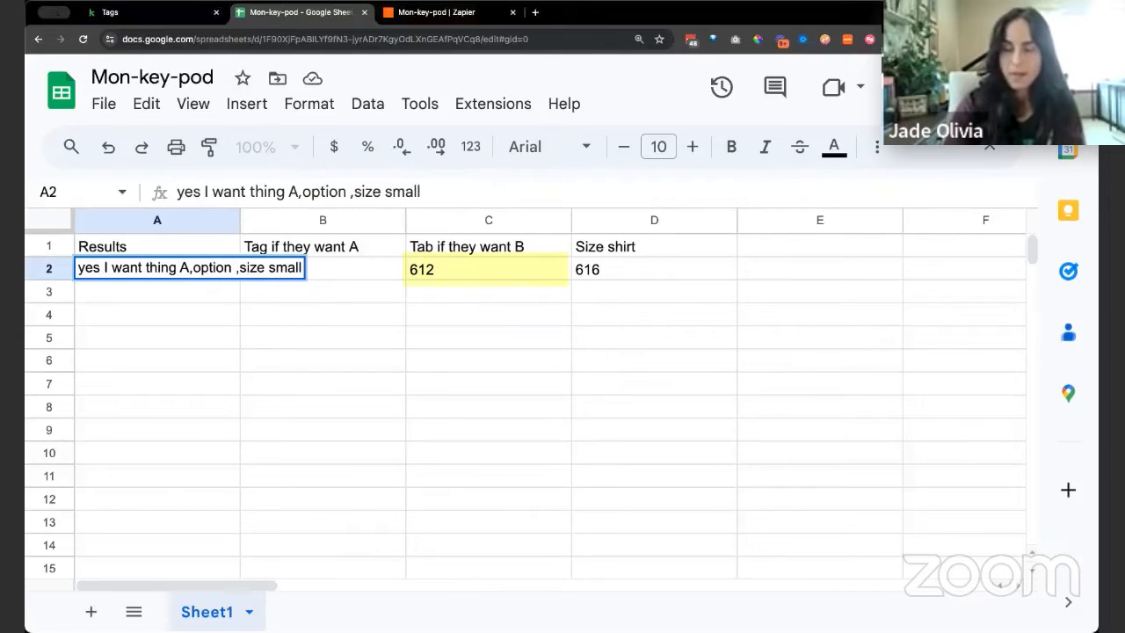
pyautogui.write('B')
pyautogui.press('Return')
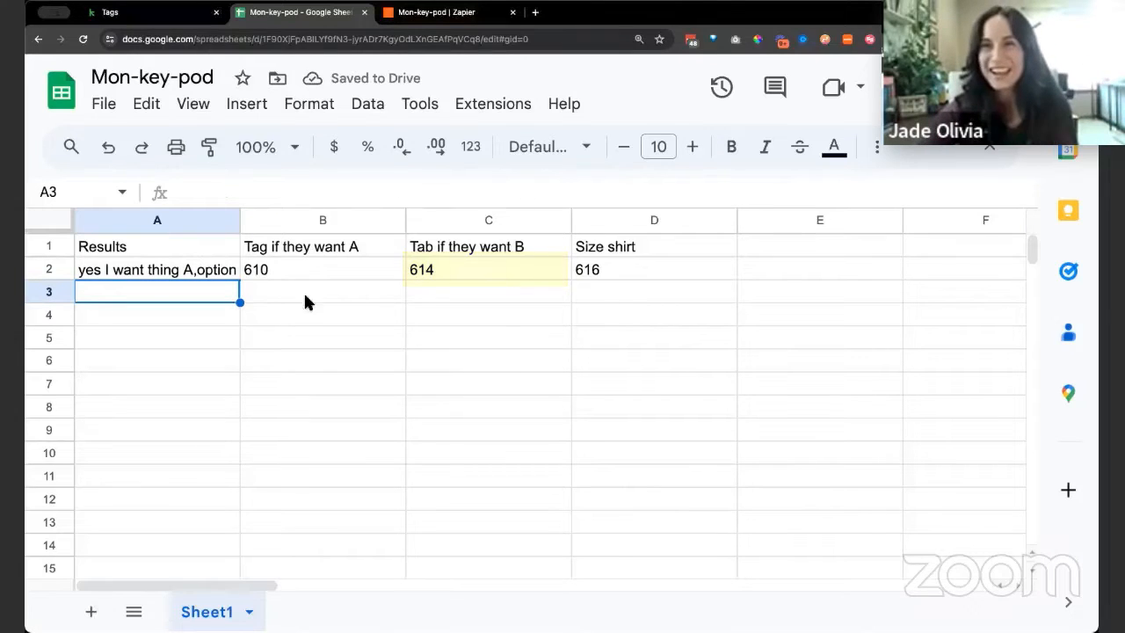
# Check the shirt size formula in D2, and change "size small" to "size medium" in the quiz result in cell A2
pyautogui.click(609, 275)
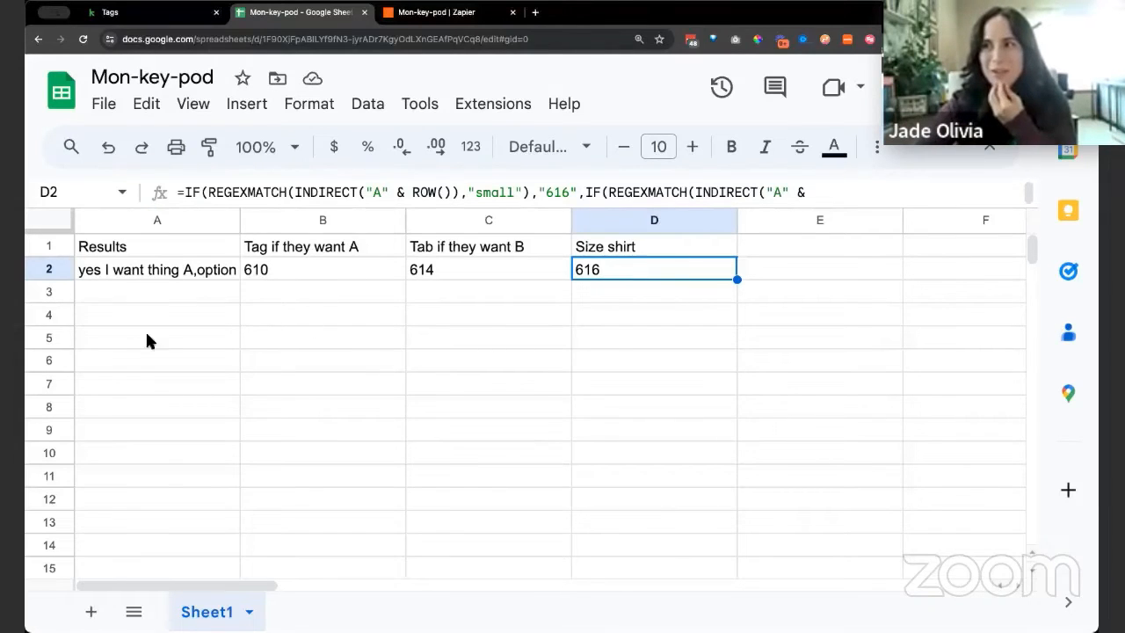
pyautogui.click(153, 271)
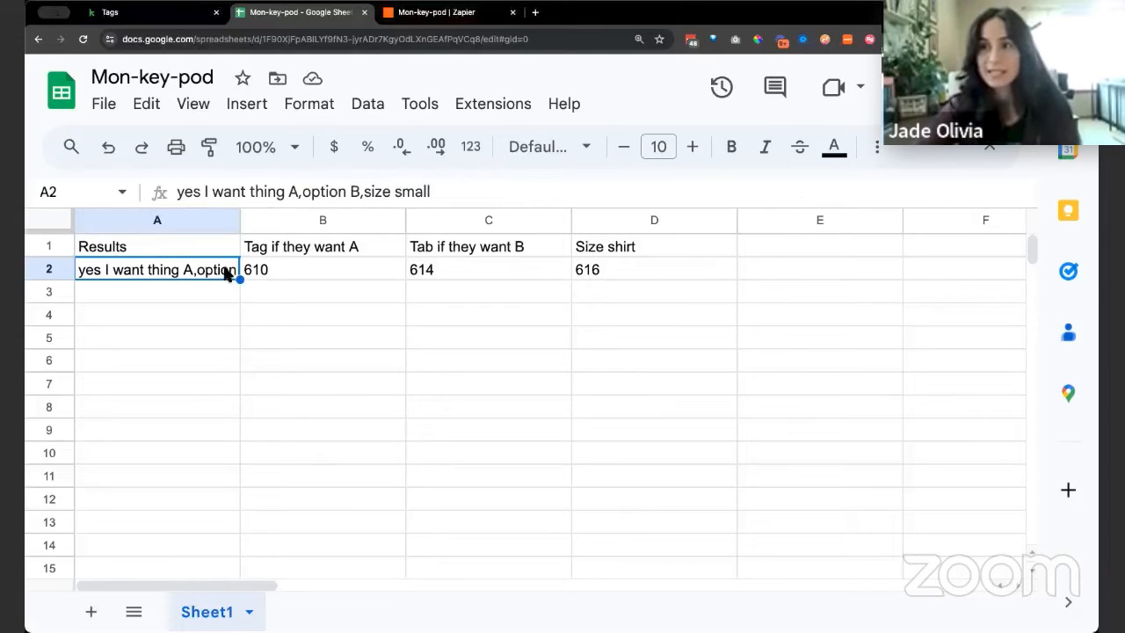
pyautogui.click(457, 191)
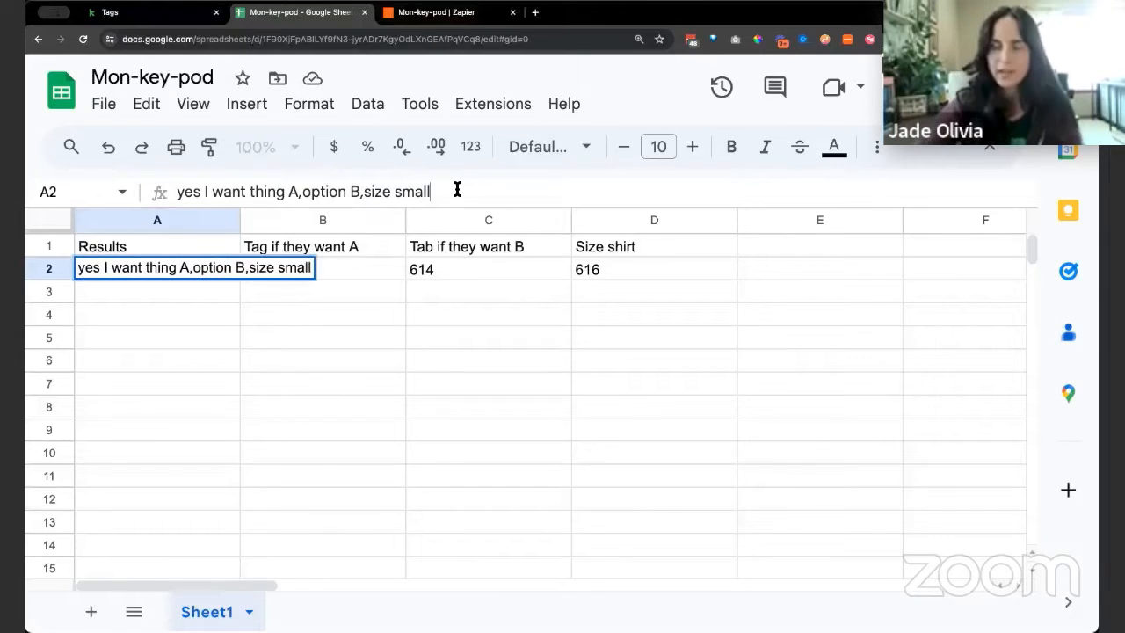
pyautogui.press('BackSpace')
pyautogui.press('BackSpace')
pyautogui.press('BackSpace')
pyautogui.press('BackSpace')
pyautogui.press('BackSpace')
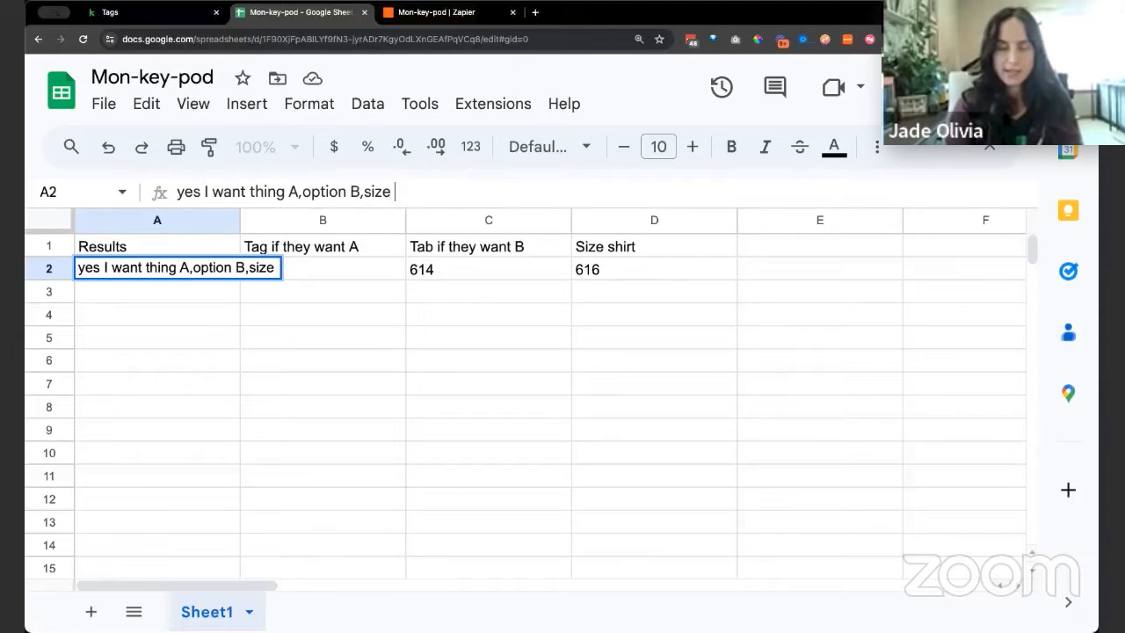
pyautogui.write('medium')
pyautogui.press('Return')
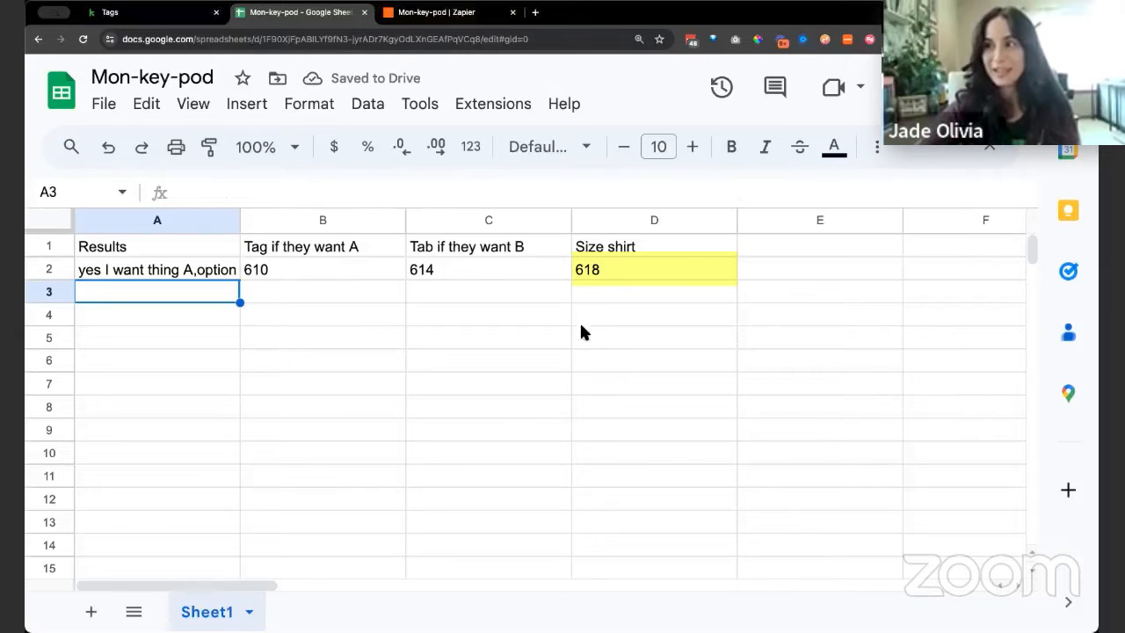
# Compare the formulas in D2 and B2 with the quiz result in A2
pyautogui.click(612, 273)
pyautogui.click(200, 276)
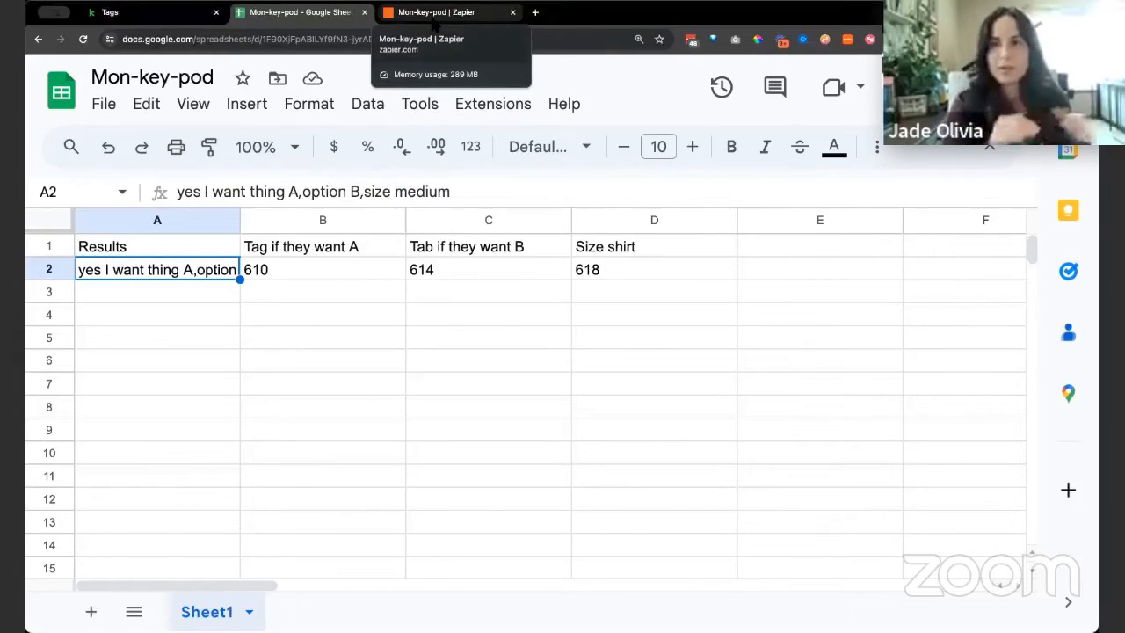
pyautogui.click(282, 266)
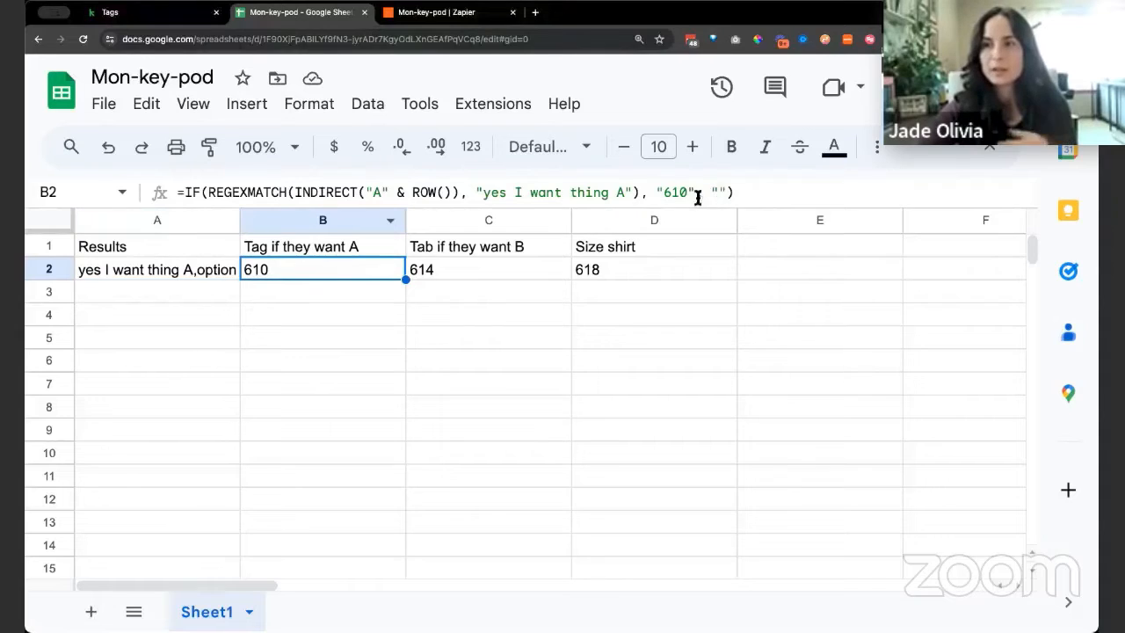
pyautogui.click(204, 271)
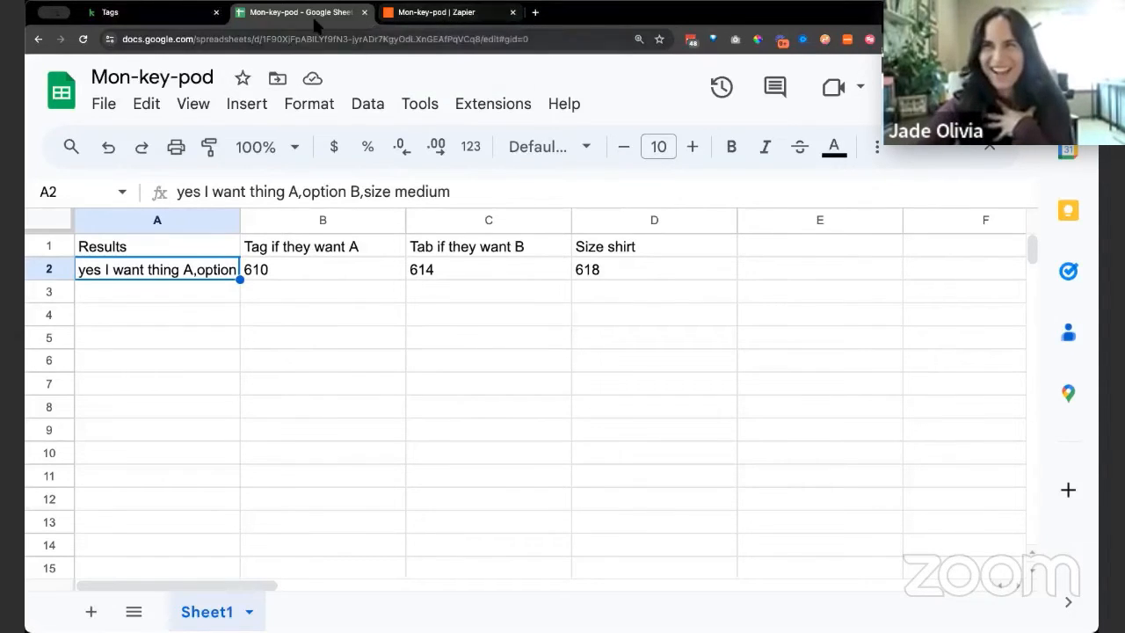
# Switch to the Zapier editor, and widen and enlarge the Create Spreadsheet Row settings to show the complete formulas
pyautogui.click(436, 18)
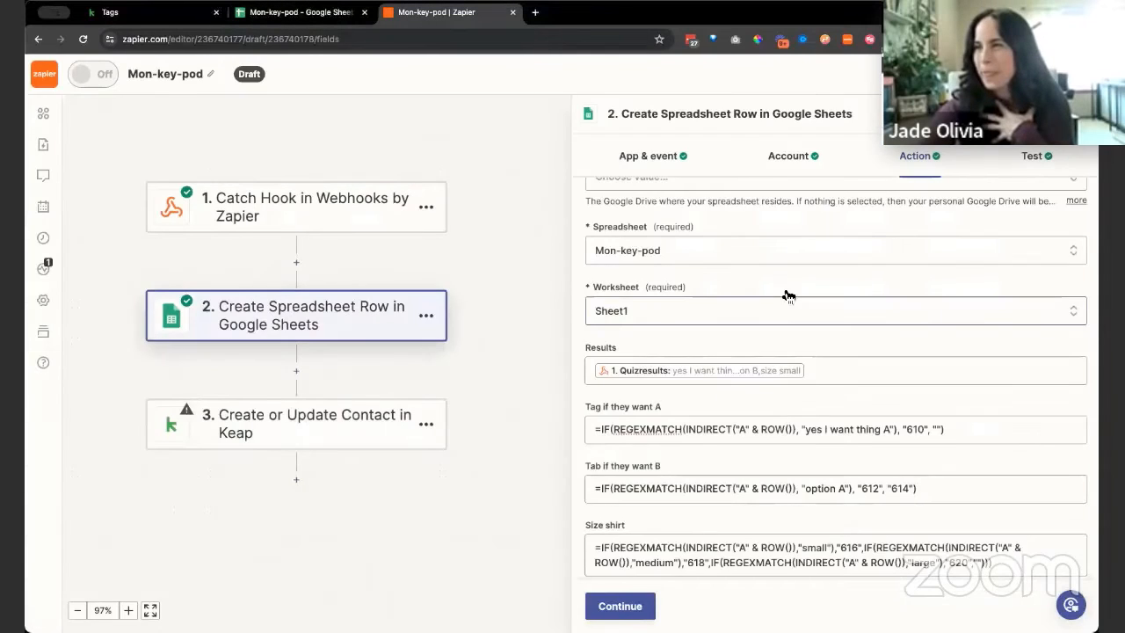
pyautogui.scroll(-1, 765, 323)
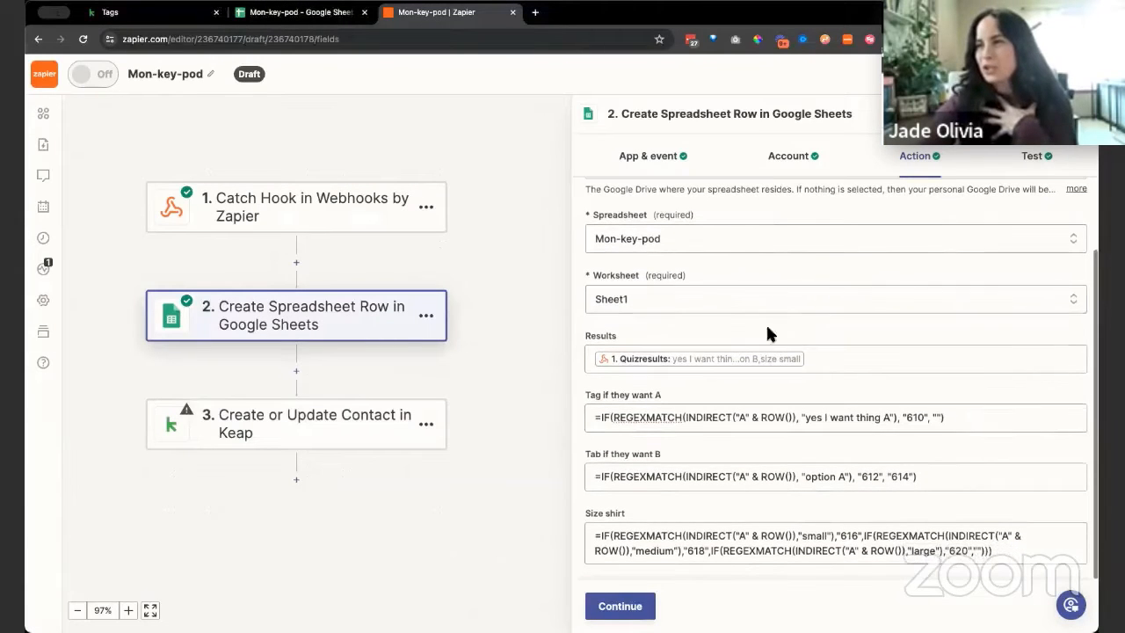
pyautogui.click(696, 407)
pyautogui.moveTo(580, 398); pyautogui.dragTo(441, 371)
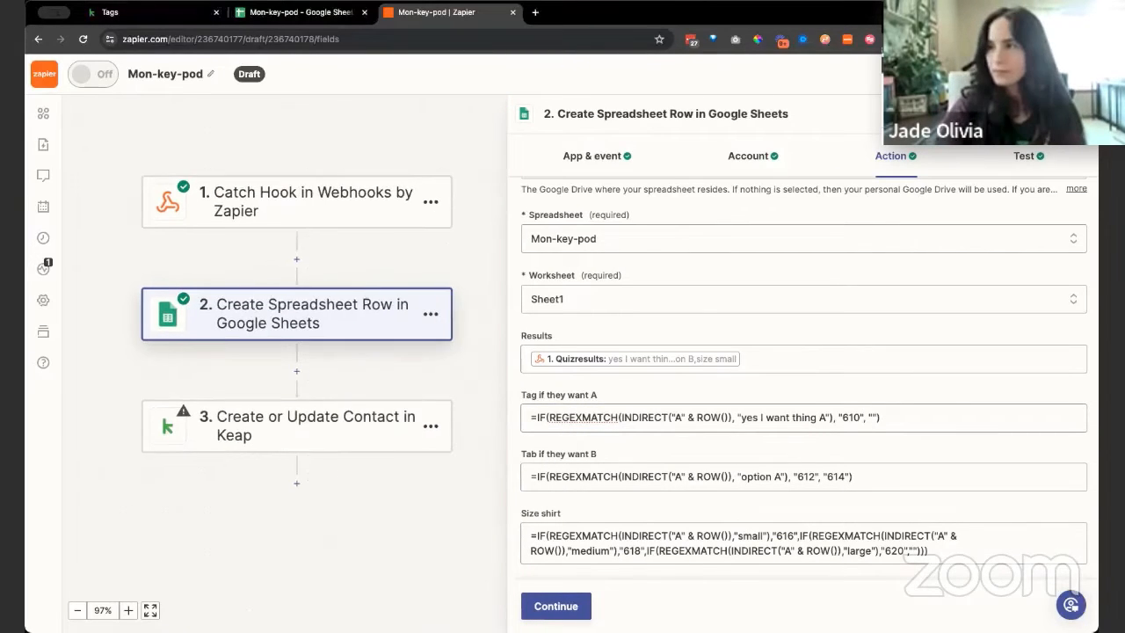
pyautogui.press('super+plus')
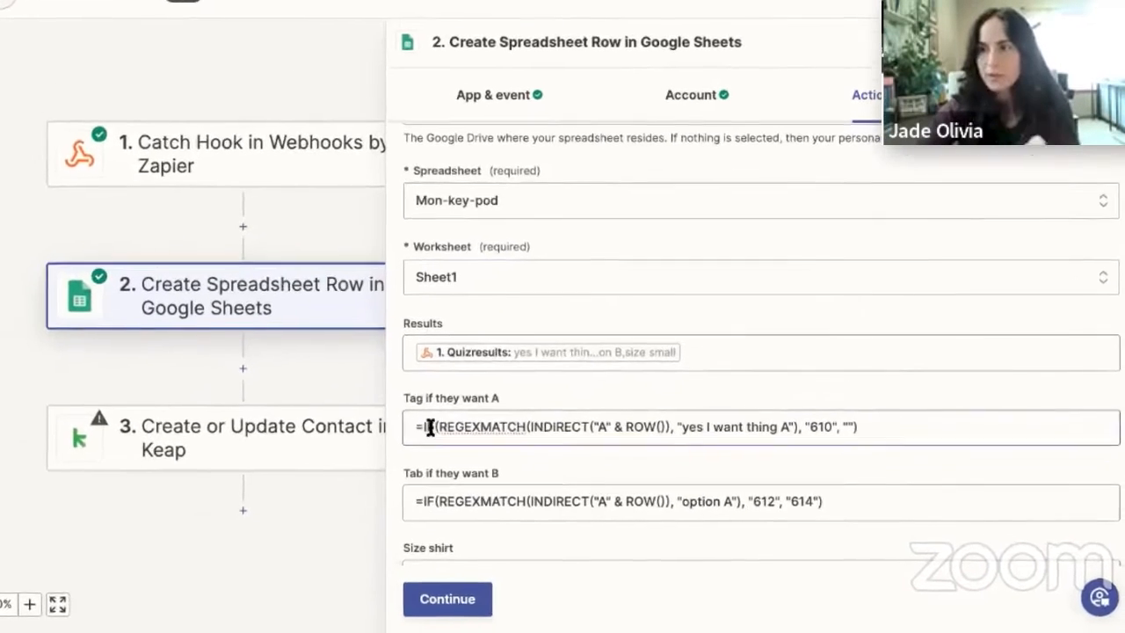
# Examine the "Tag if they want A" formula part by part: REGEXMATCH, INDIRECT, the matched text, the tag ID and the empty fallback
pyautogui.moveTo(439, 426); pyautogui.dragTo(528, 426)
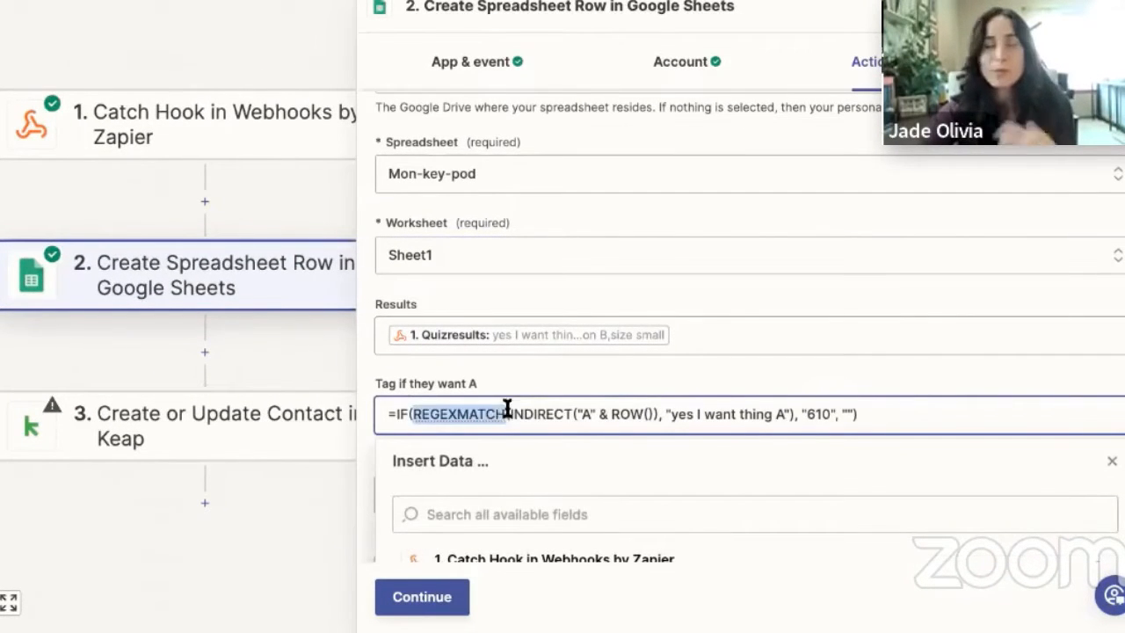
pyautogui.click(530, 388)
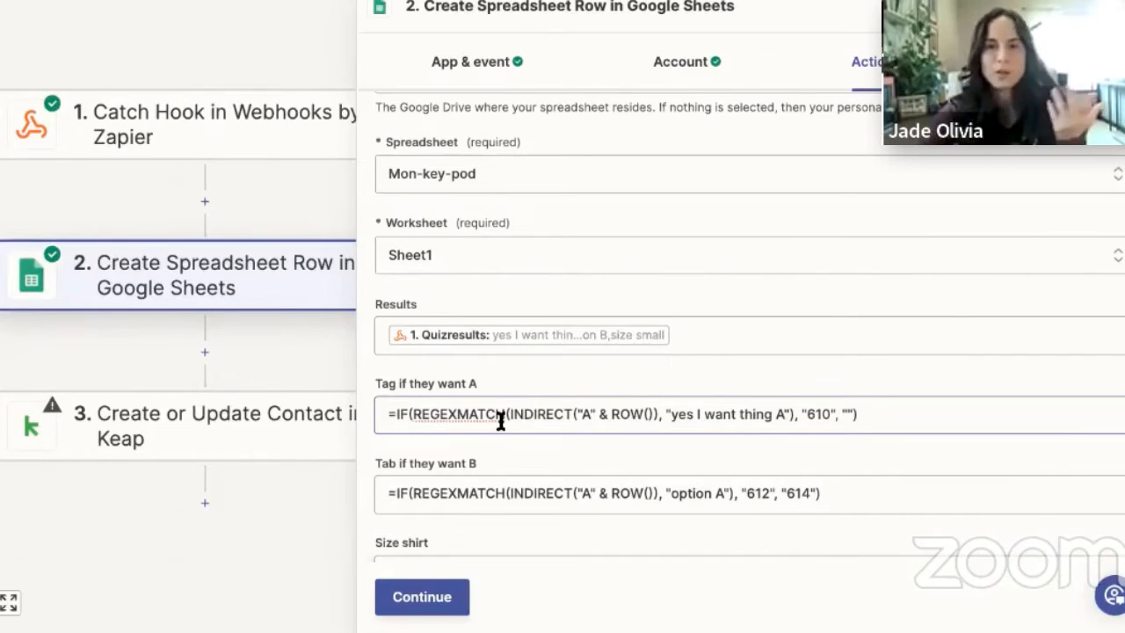
pyautogui.moveTo(413, 416); pyautogui.dragTo(502, 414)
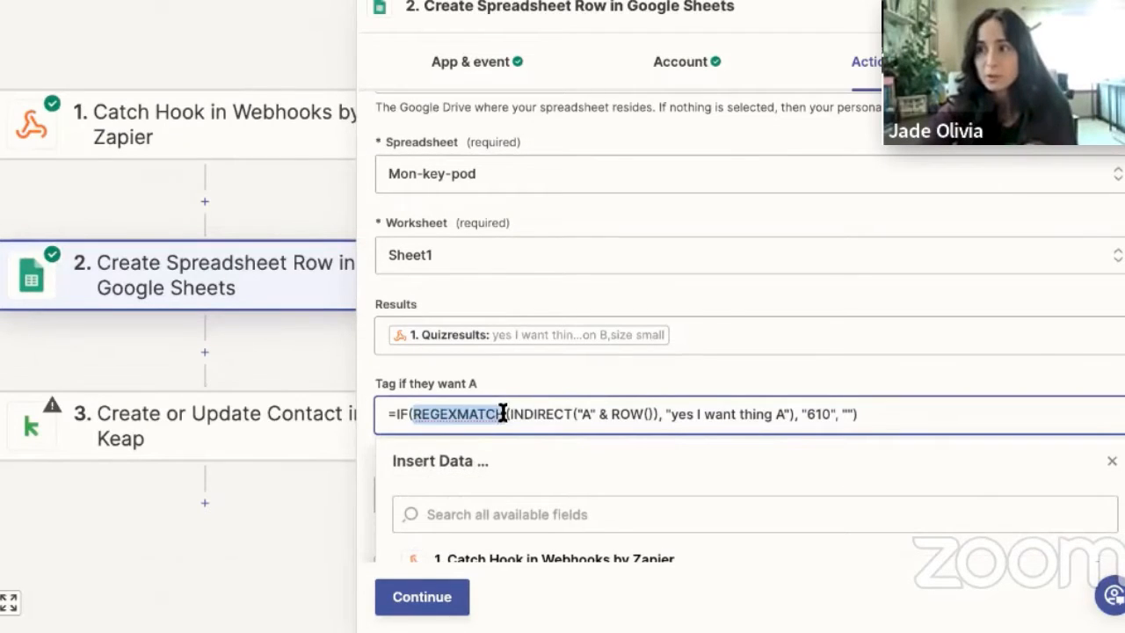
pyautogui.click(589, 414)
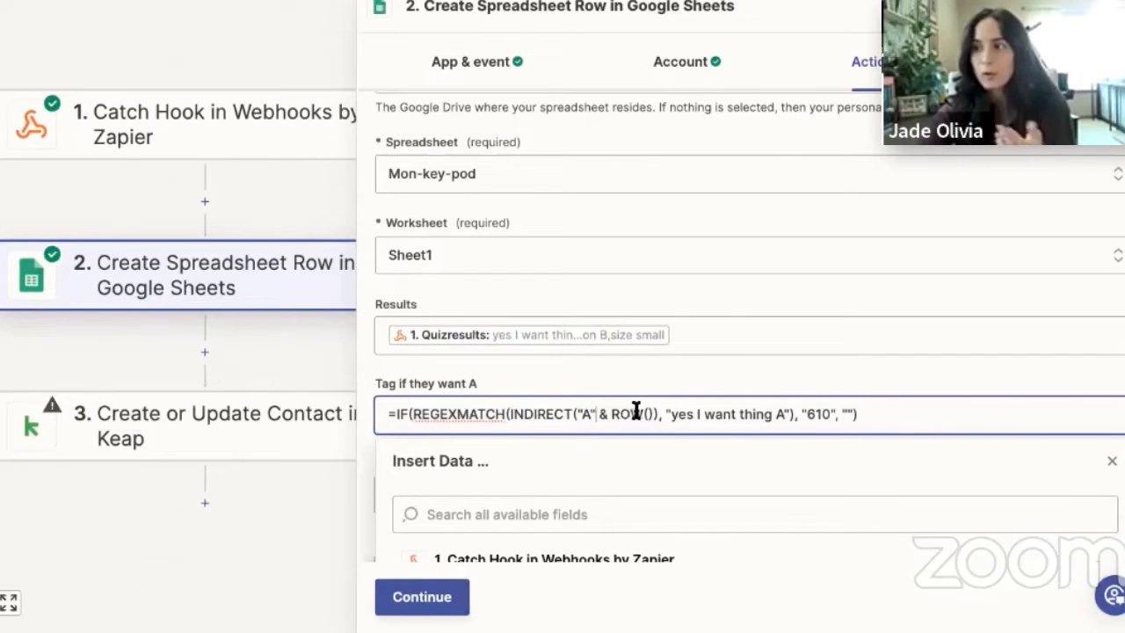
pyautogui.moveTo(644, 413); pyautogui.dragTo(512, 413)
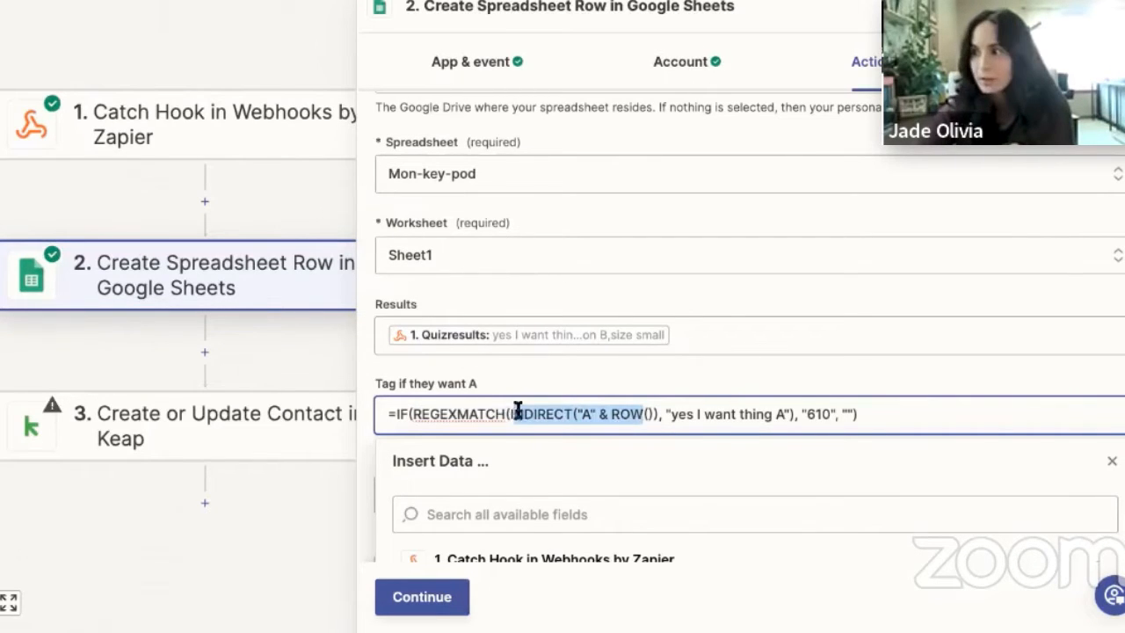
pyautogui.click(688, 415)
pyautogui.moveTo(669, 414); pyautogui.dragTo(778, 414)
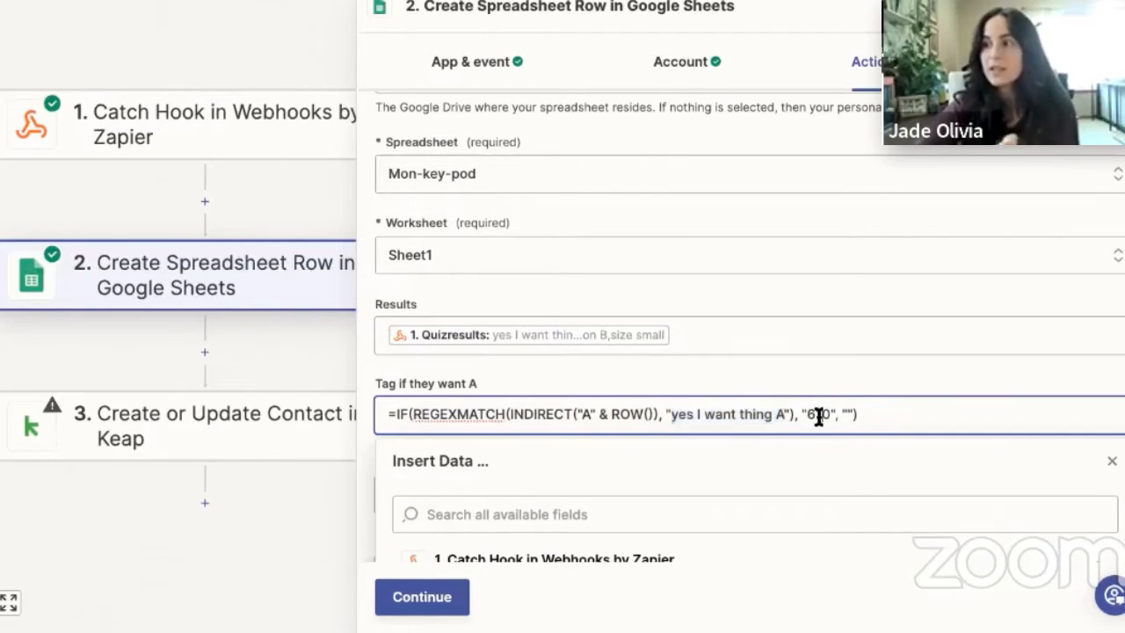
pyautogui.doubleClick(819, 414)
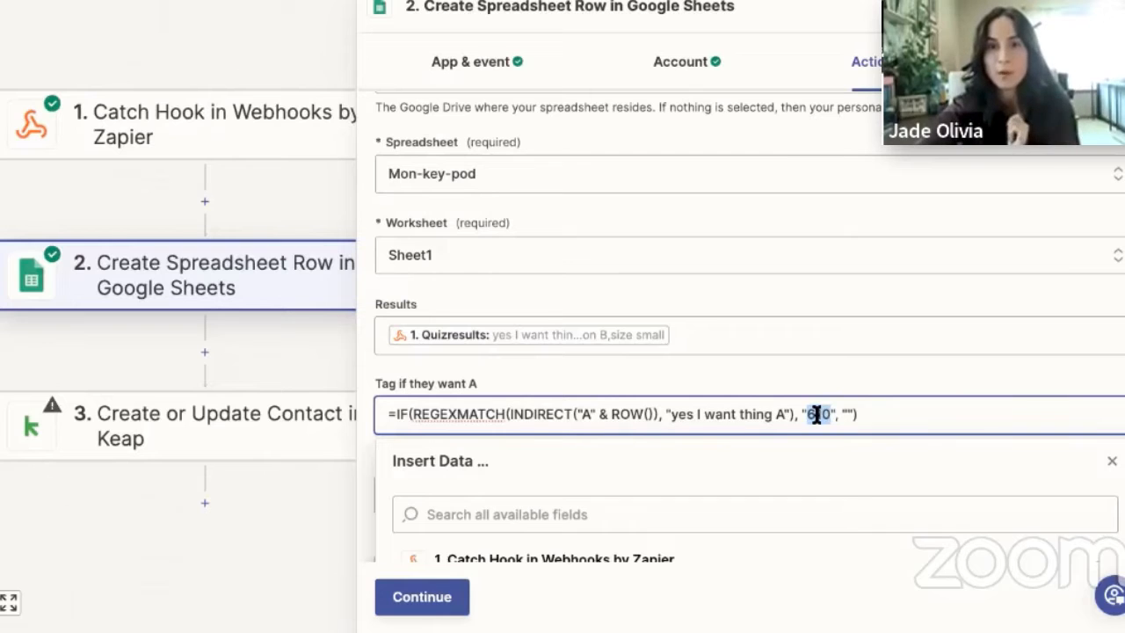
pyautogui.click(847, 414)
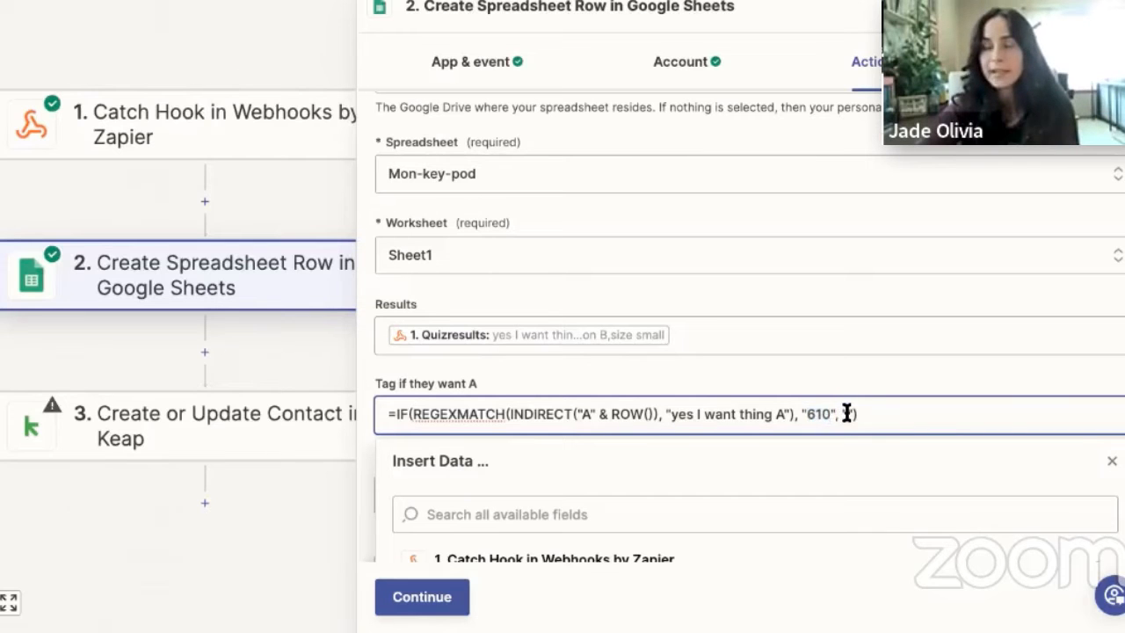
pyautogui.write('"')
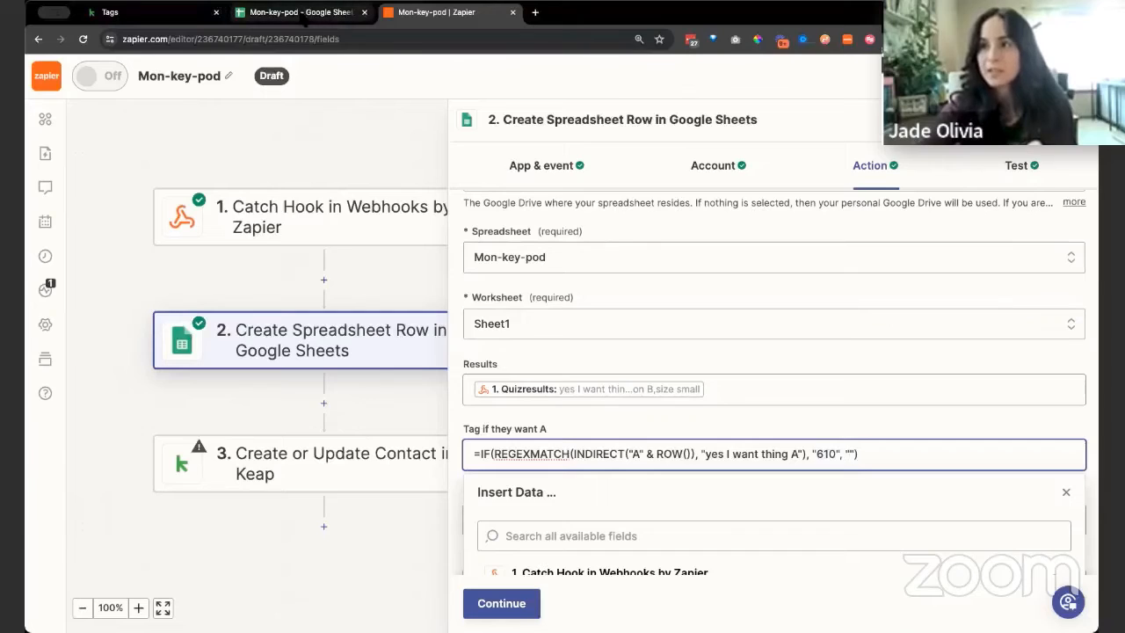
# Switch to the Mon-key-pod spreadsheet, try removing "yes I want thing A" from the quiz result in A2, and undo the removal
pyautogui.click(303, 14)
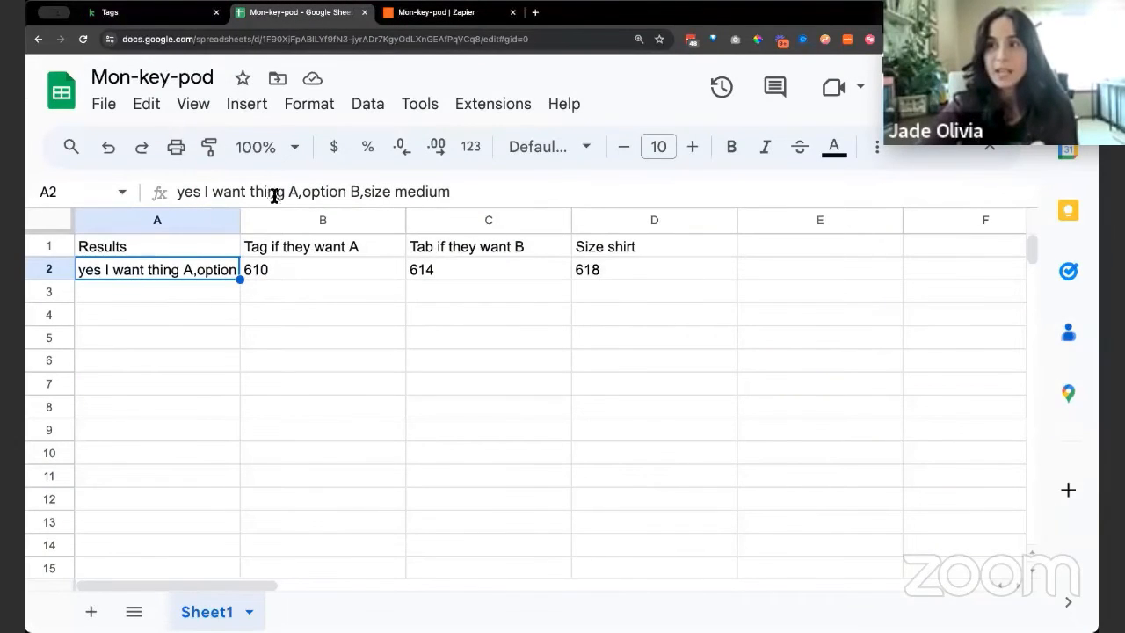
pyautogui.click(282, 268)
pyautogui.click(209, 274)
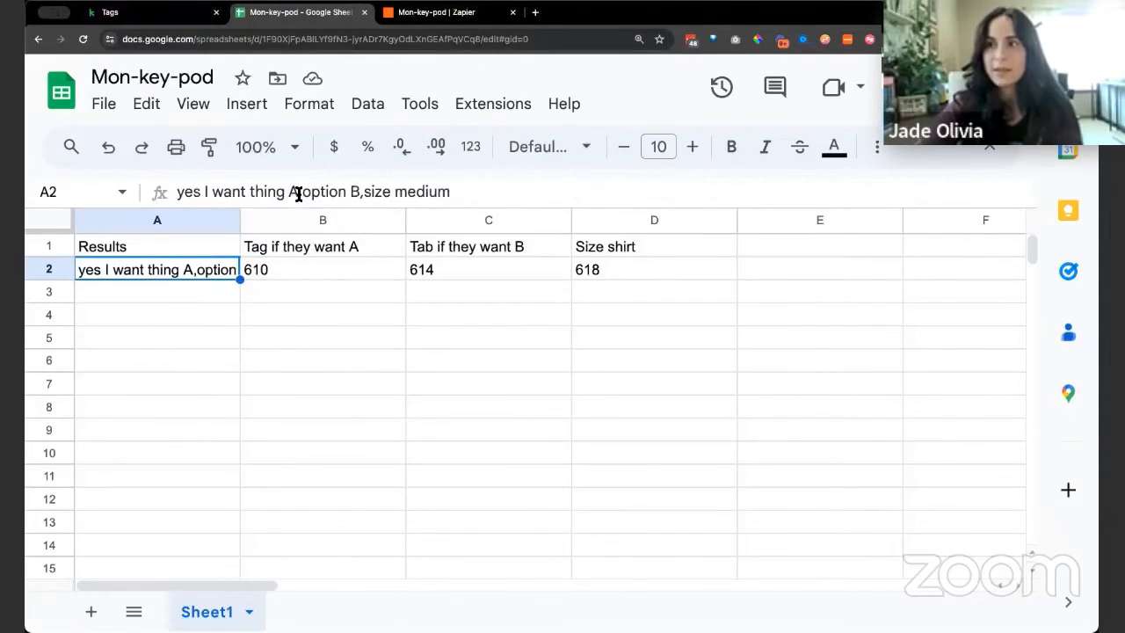
pyautogui.moveTo(299, 191); pyautogui.dragTo(156, 190)
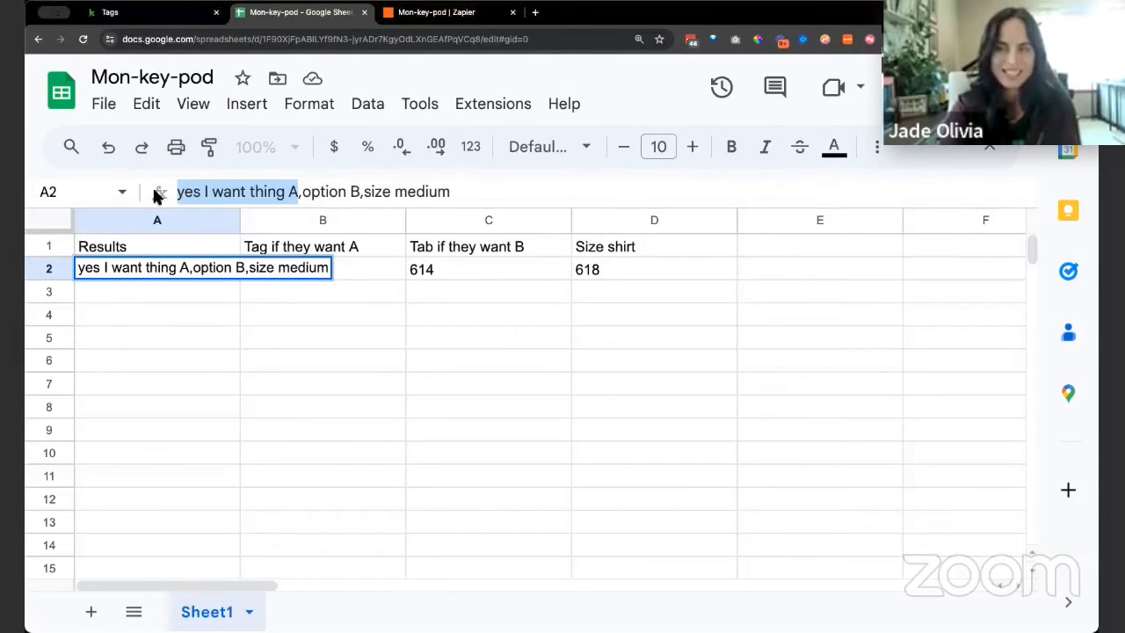
pyautogui.press('BackSpace')
pyautogui.press('Return')
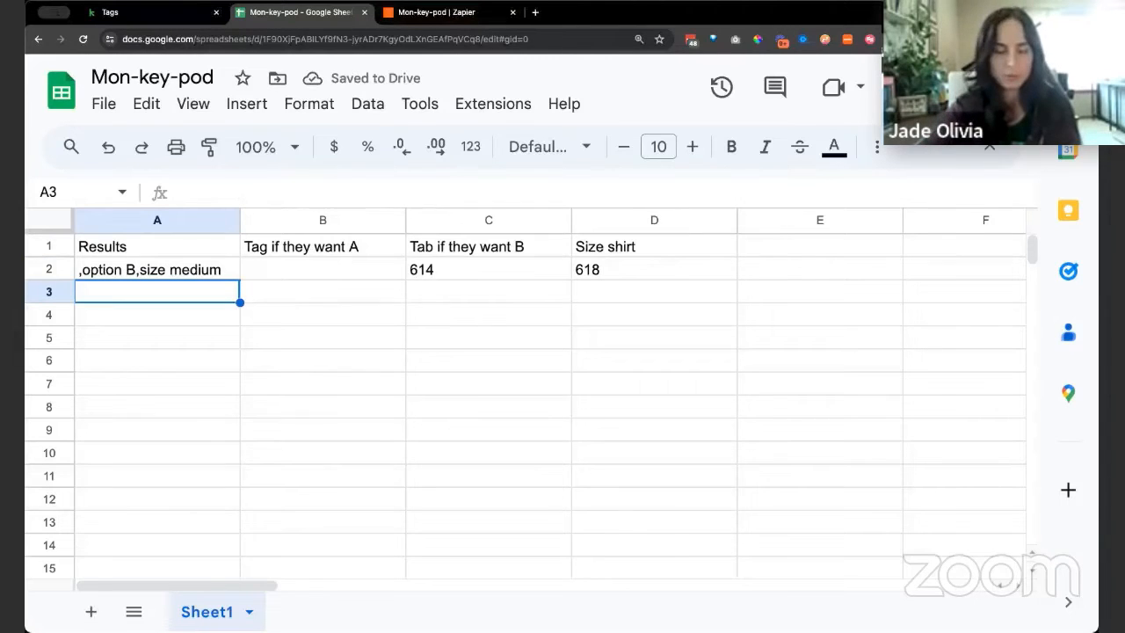
pyautogui.hotkey('ctrl', 'z')
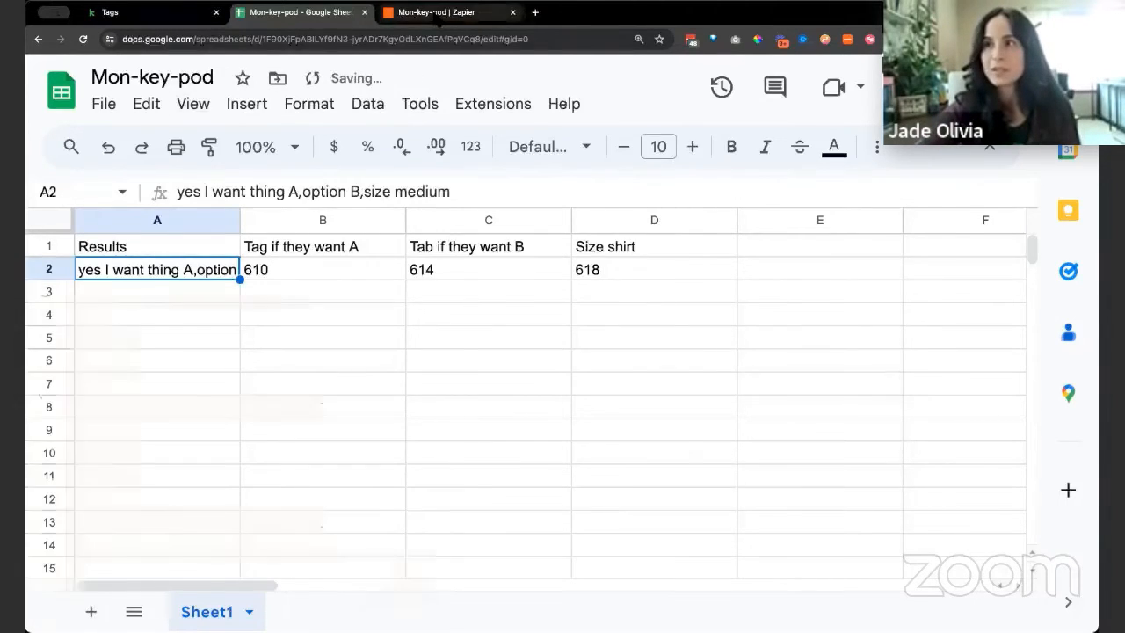
# Return to the Zapier editor and review the formulas for "Tag if they want A" and "Tab if they want B"
pyautogui.click(437, 12)
pyautogui.click(694, 421)
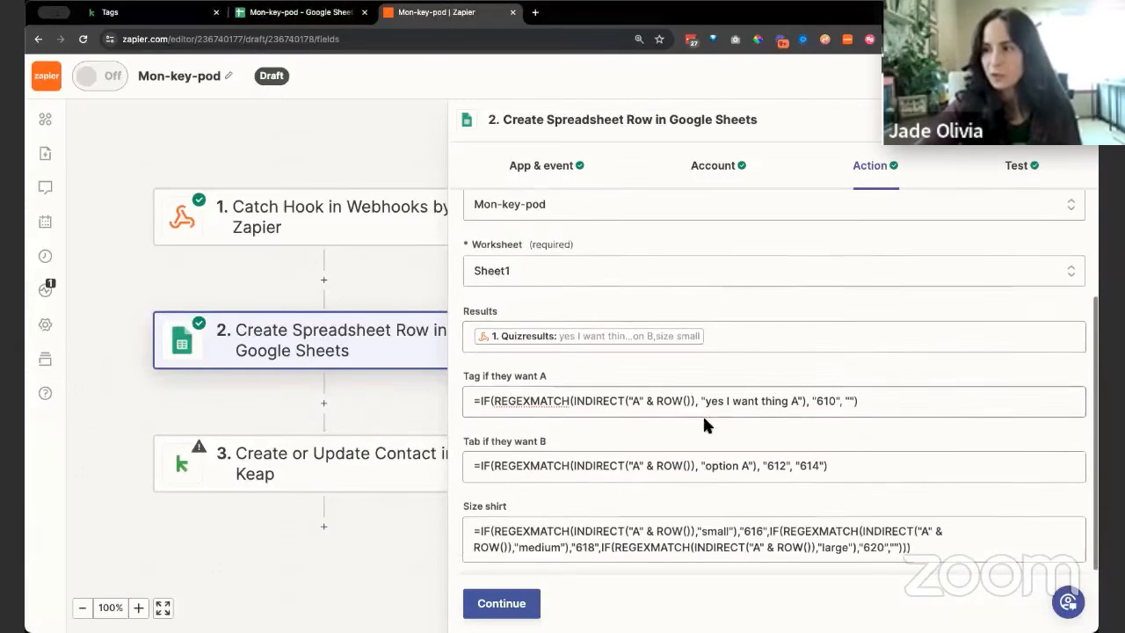
pyautogui.scroll(-1, 703, 427)
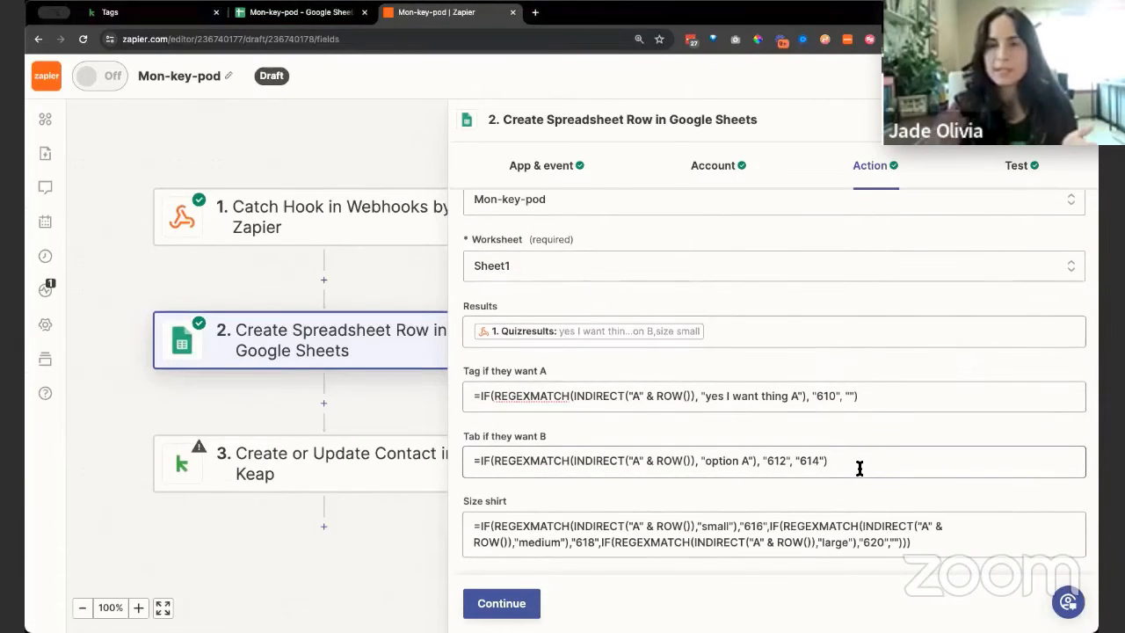
pyautogui.click(777, 396)
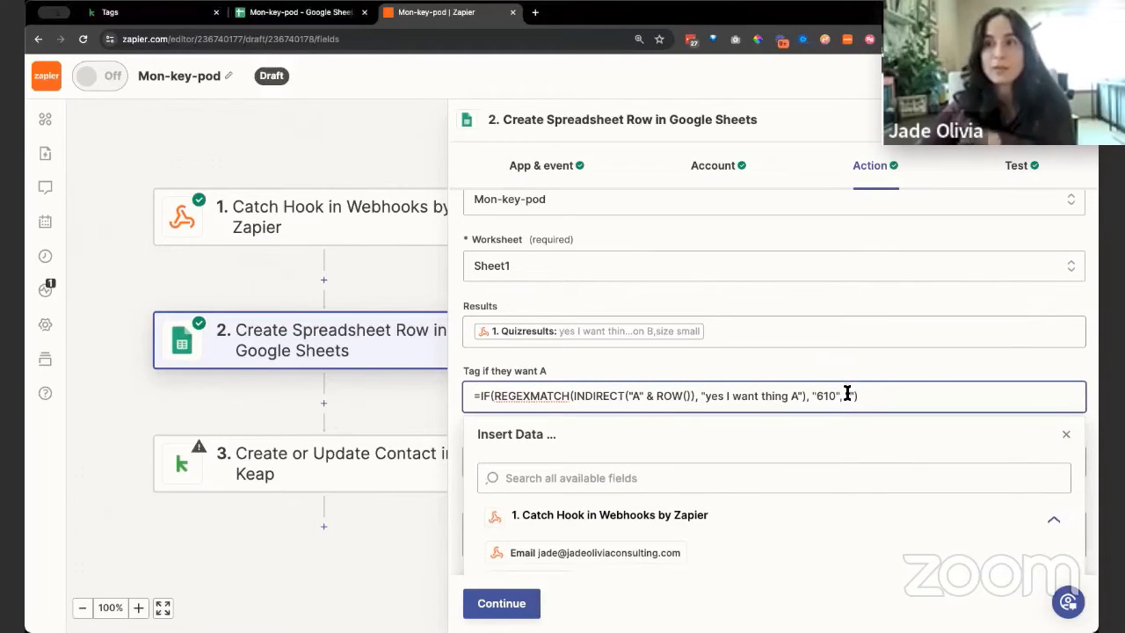
pyautogui.click(875, 353)
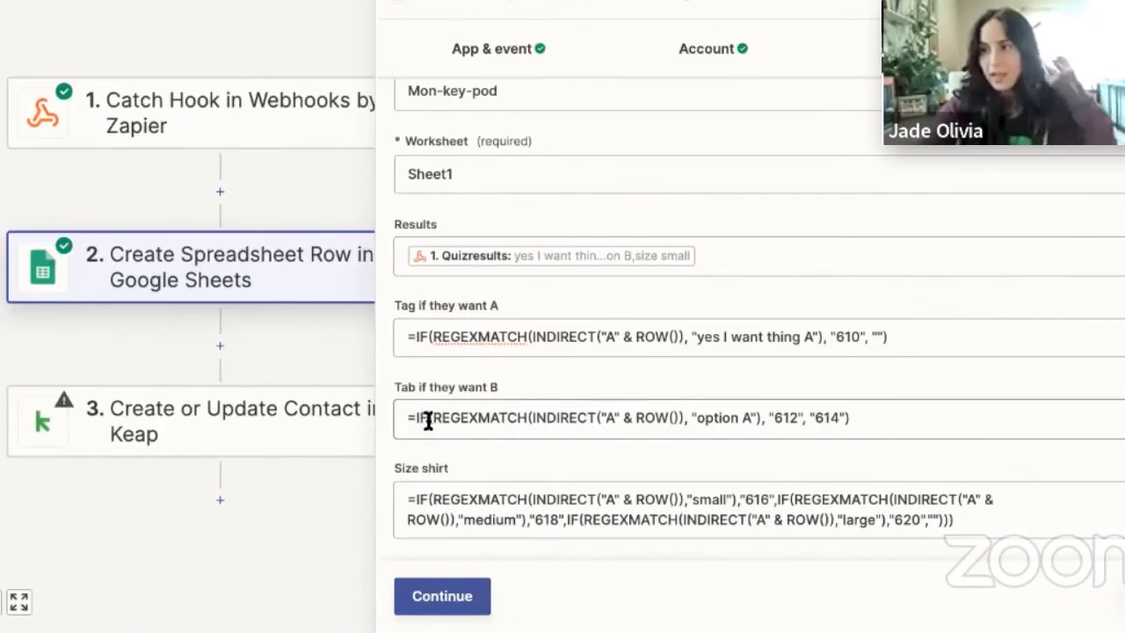
# Examine the "option A" text and tag IDs 612 and 614 in the "Tab if they want B" formula, checking 614 against the Keap tag list
pyautogui.moveTo(491, 462); pyautogui.dragTo(549, 460)
pyautogui.moveTo(503, 418); pyautogui.dragTo(753, 418)
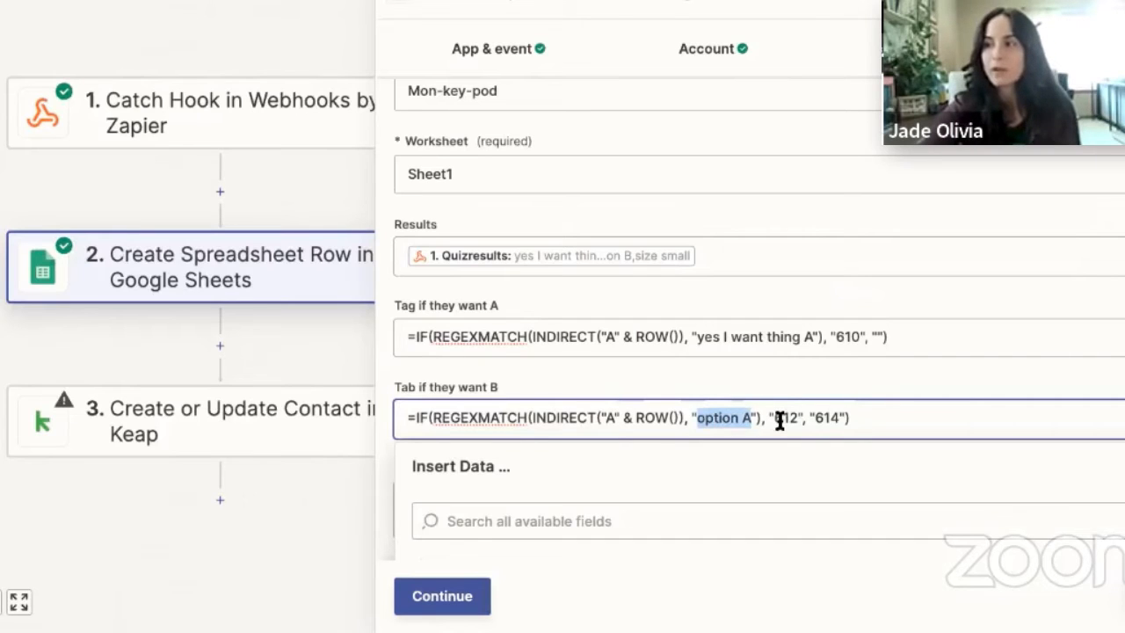
pyautogui.doubleClick(782, 418)
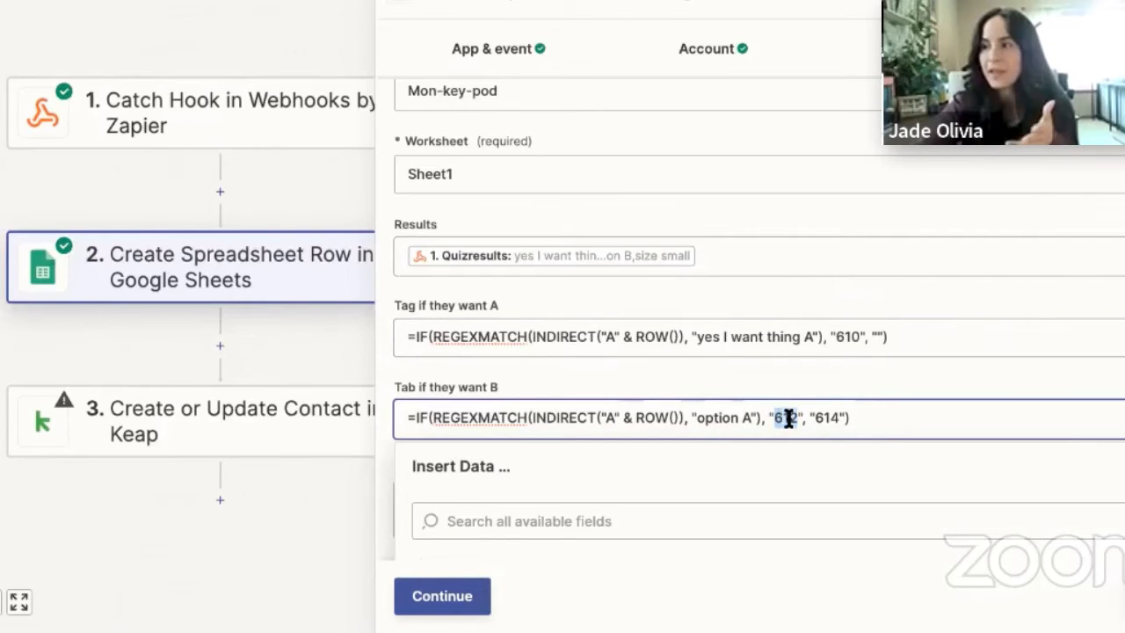
pyautogui.click(826, 417)
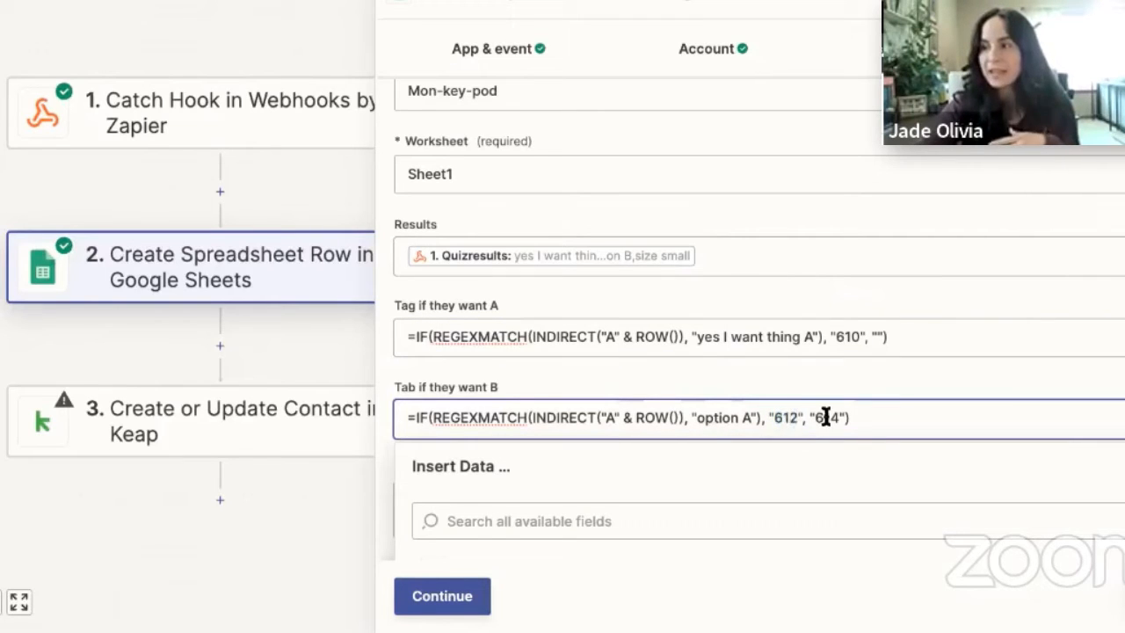
pyautogui.click(752, 417)
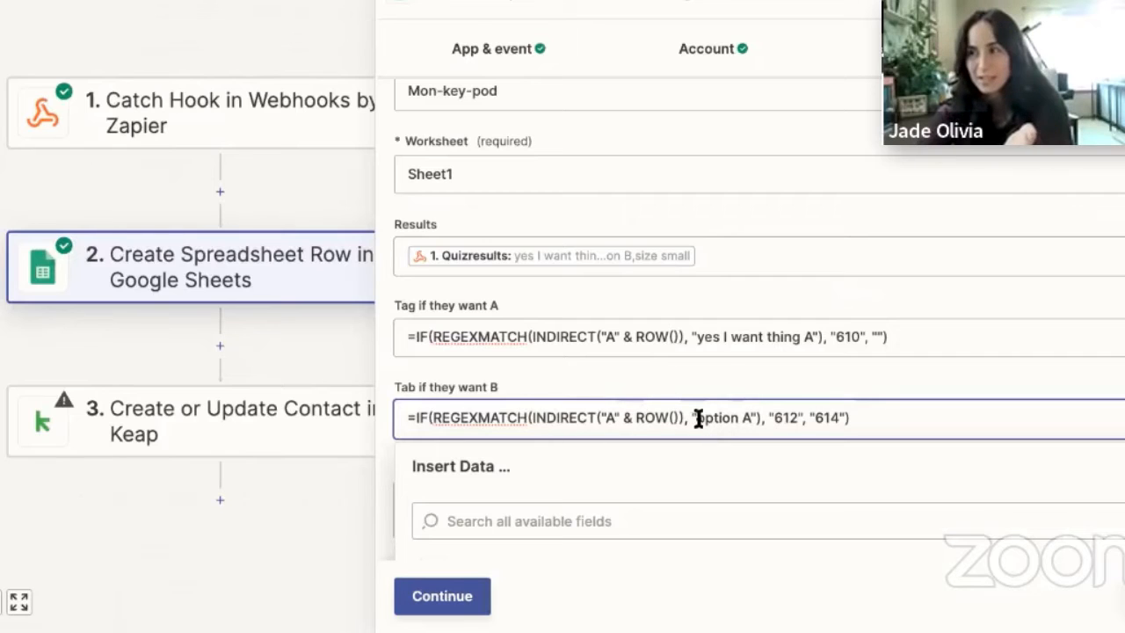
pyautogui.moveTo(696, 422)
pyautogui.mouseDown()
pyautogui.moveTo(796, 417)
pyautogui.moveTo(698, 422)
pyautogui.mouseUp()
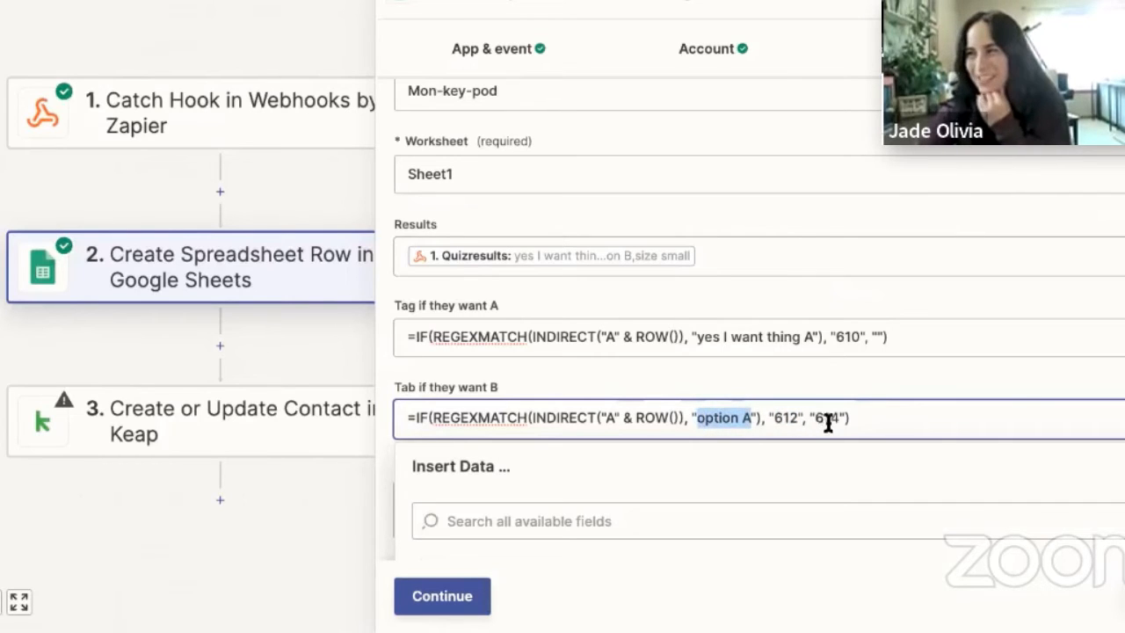
pyautogui.moveTo(839, 416); pyautogui.dragTo(809, 416)
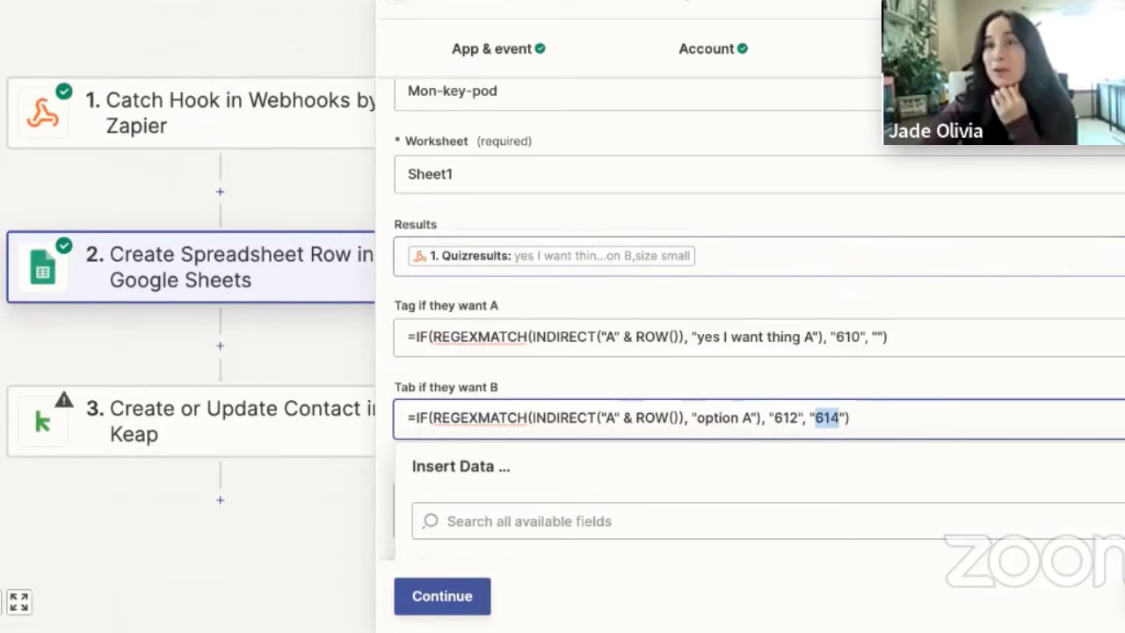
pyautogui.hotkey('ctrl', 'Tab')
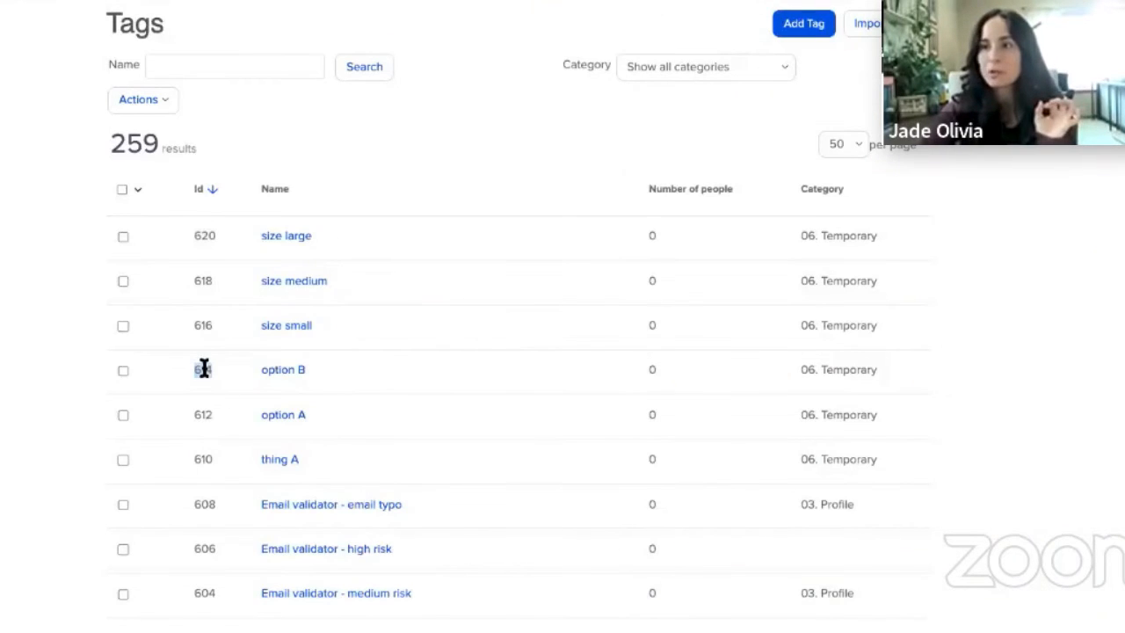
pyautogui.hotkey('ctrl', 'shift', 'Tab')
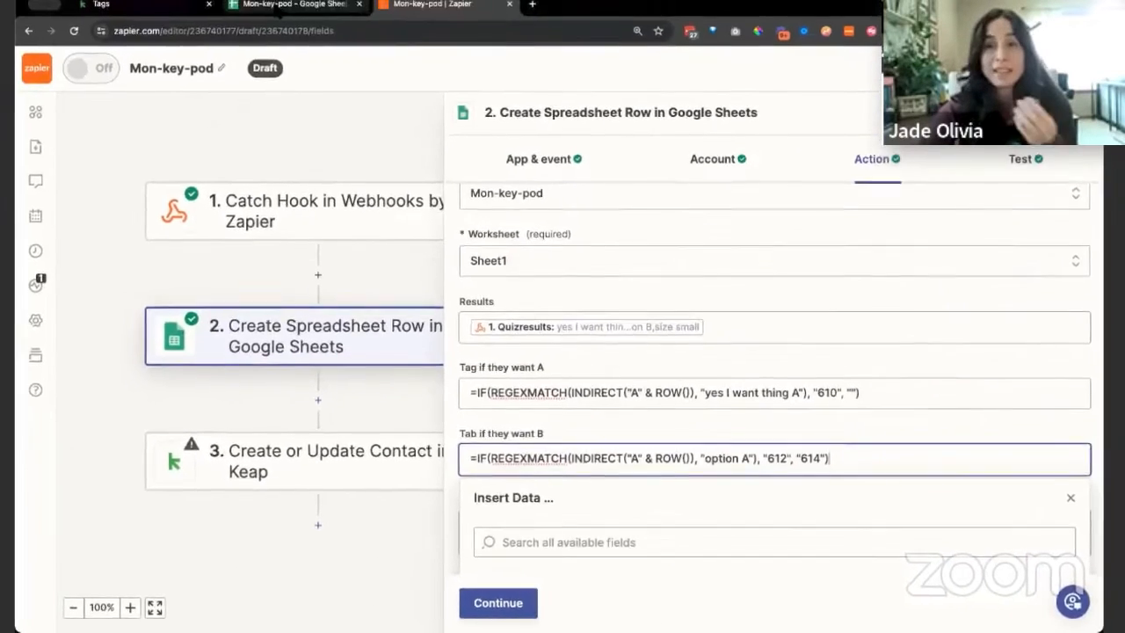
# Switch to the Mon-key-pod spreadsheet and change "option B" to "option A" in the quiz result in A2
pyautogui.hotkey('ctrl', 'shift', 'Tab')
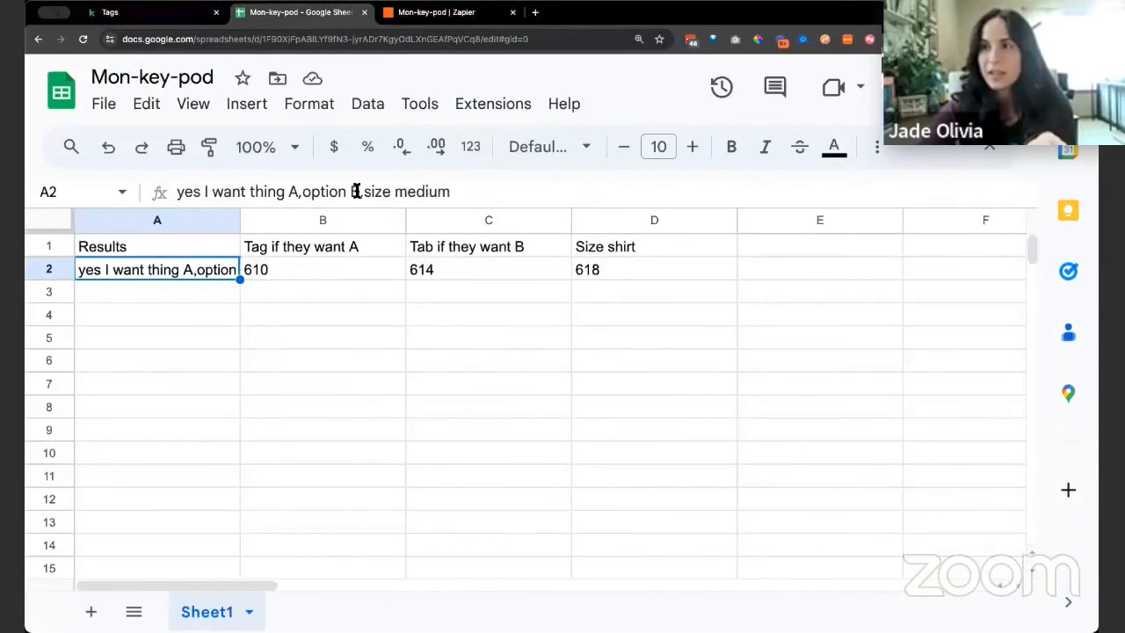
pyautogui.moveTo(360, 191); pyautogui.dragTo(305, 192)
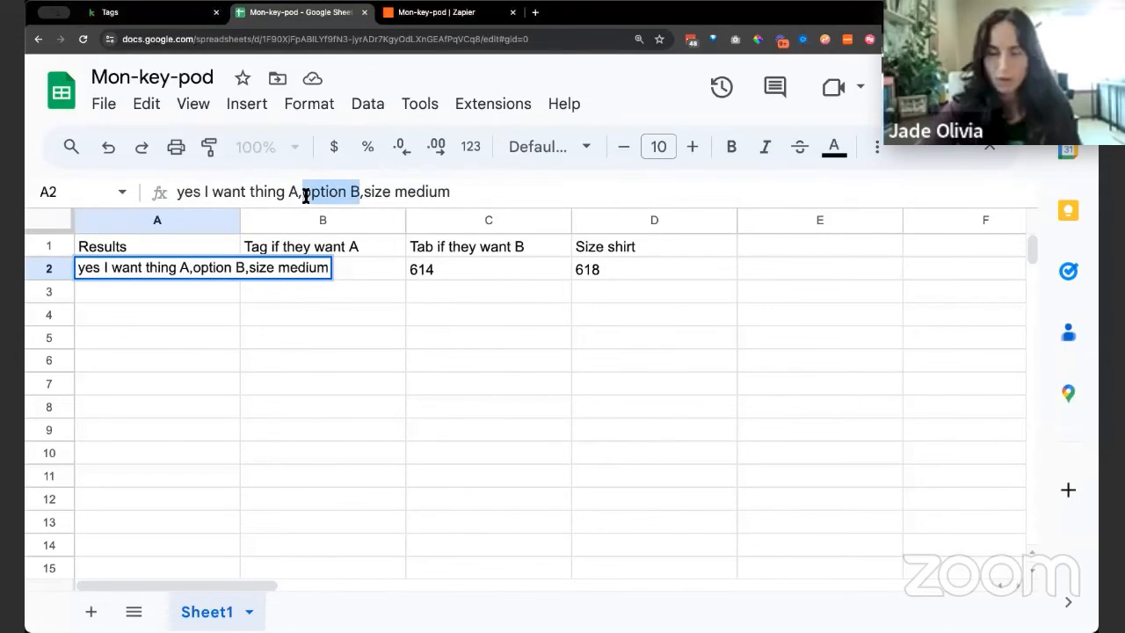
pyautogui.press('BackSpace')
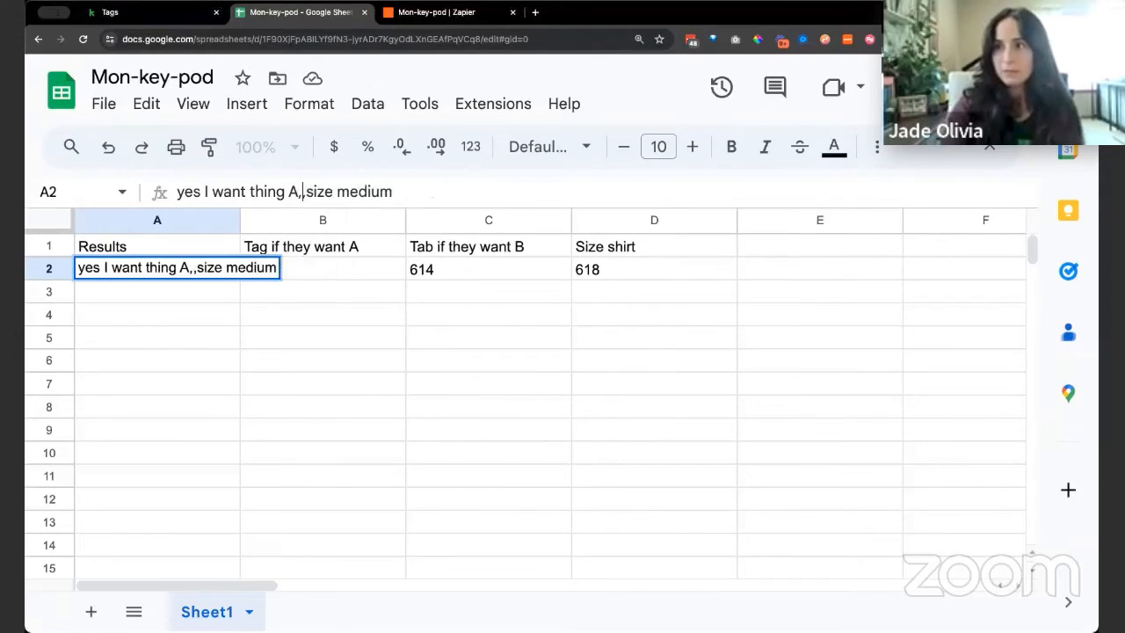
pyautogui.hotkey('ctrl', 'z')
pyautogui.press('BackSpace')
pyautogui.write('A')
pyautogui.press('Return')
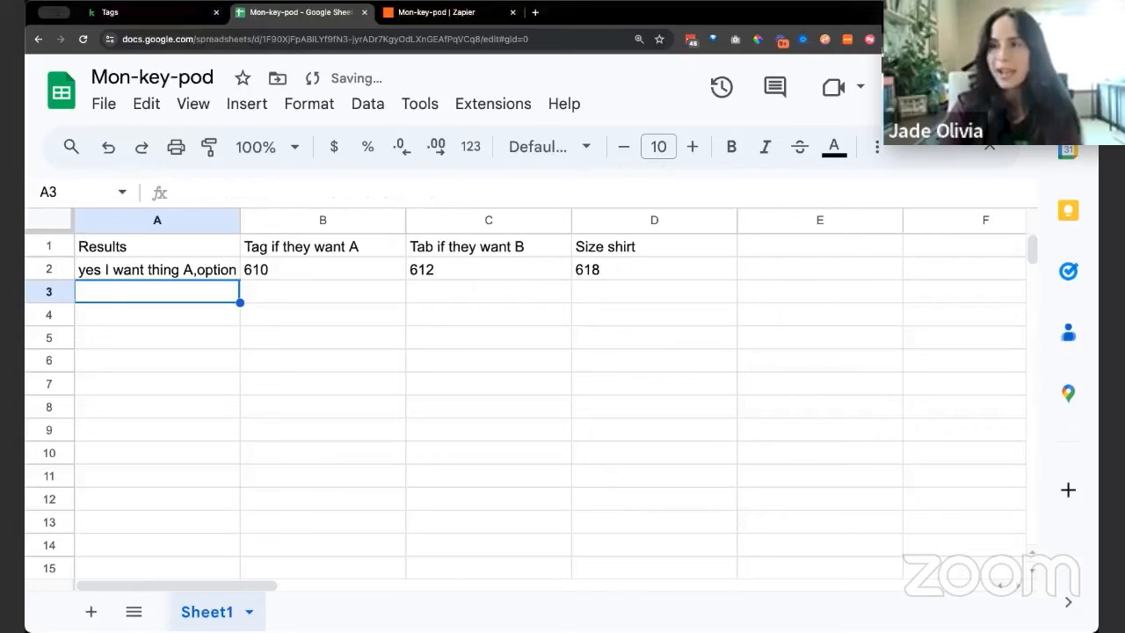
# Change the quiz result in A2 back to "option B" and reselect the cell
pyautogui.click(193, 267)
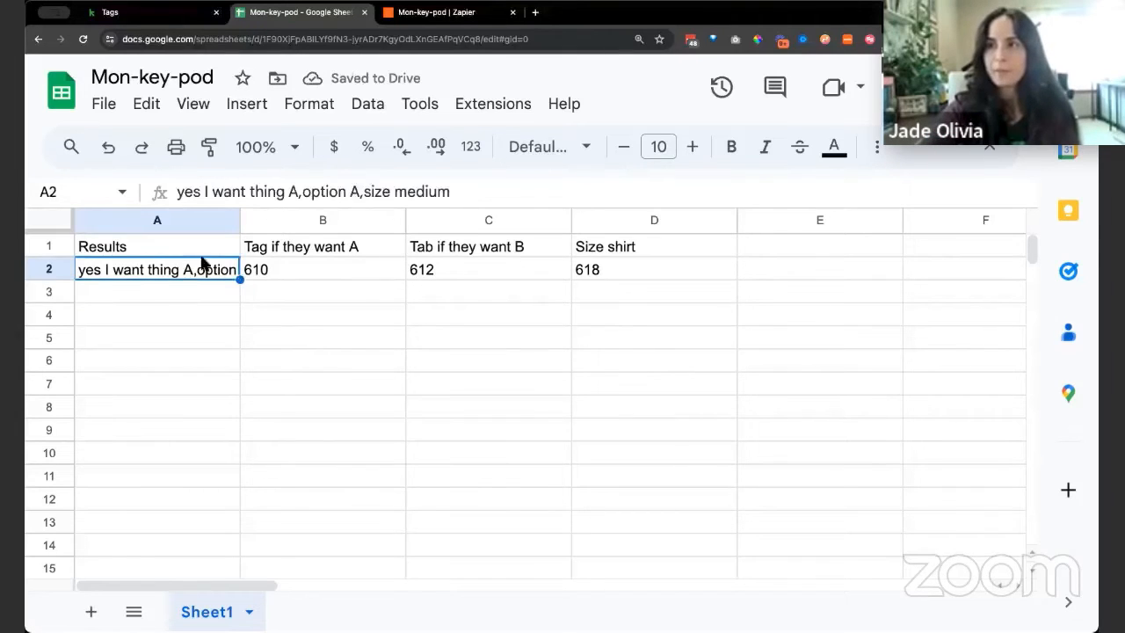
pyautogui.doubleClick(354, 191)
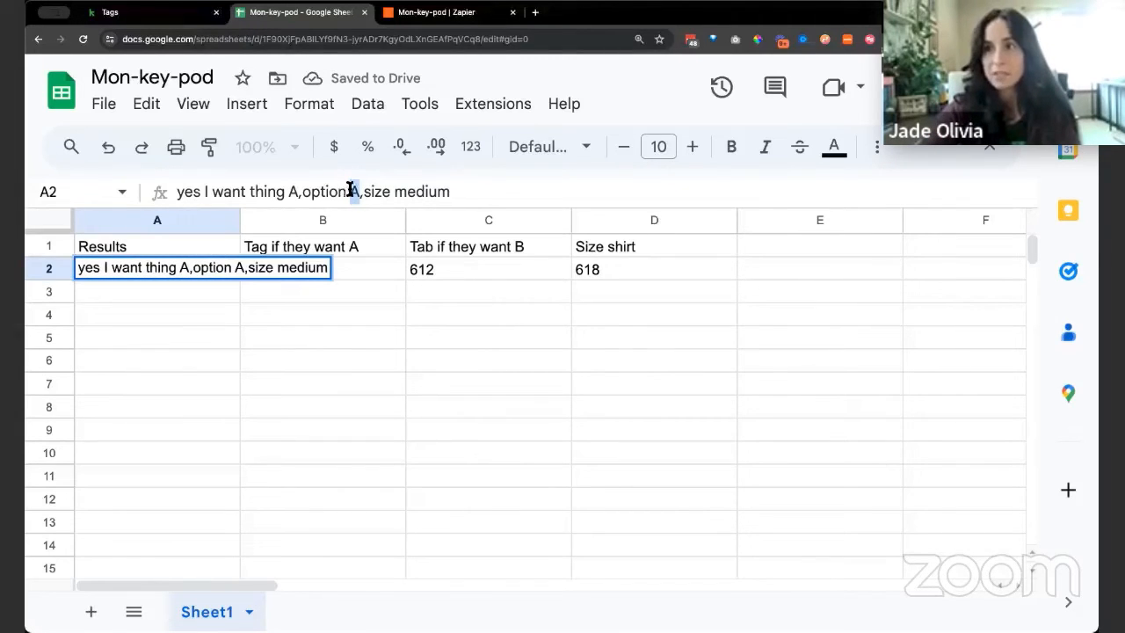
pyautogui.write('B')
pyautogui.press('Return')
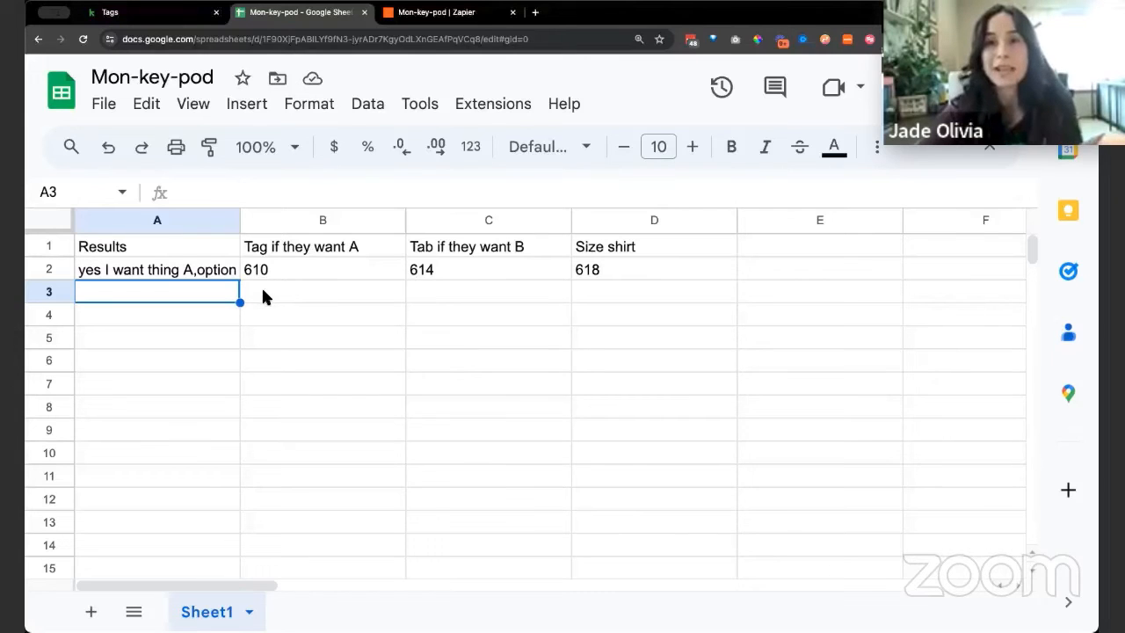
pyautogui.click(186, 275)
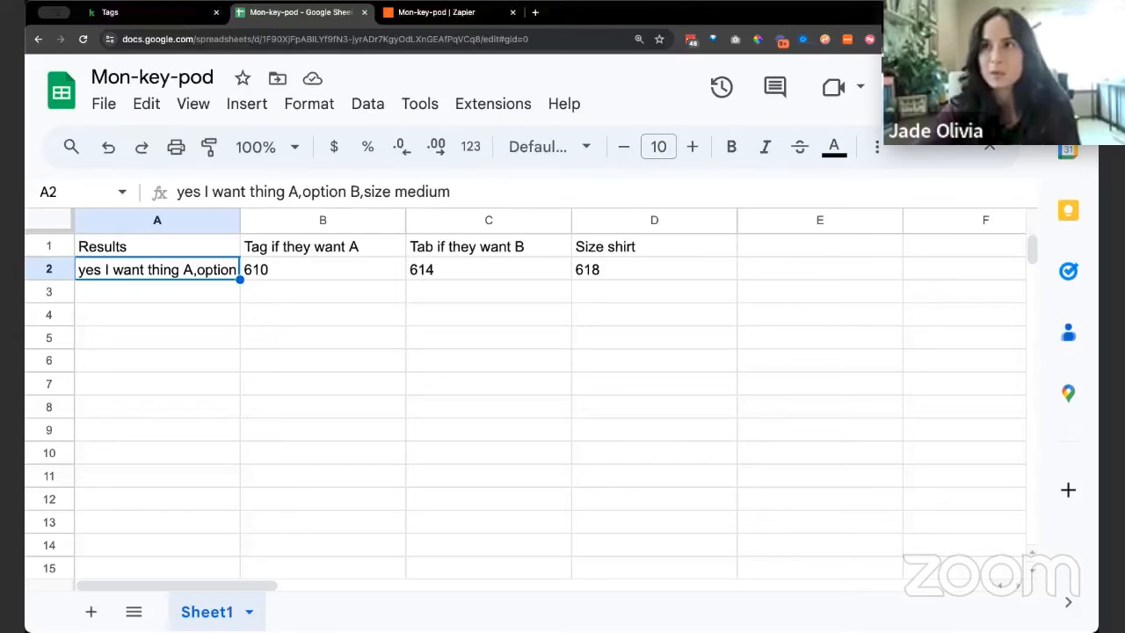
# Return to the Zapier editor and compare the empty fallback in "Tag if they want A" with the 614 fallback in "Tab if they want B"
pyautogui.click(435, 13)
pyautogui.click(851, 396)
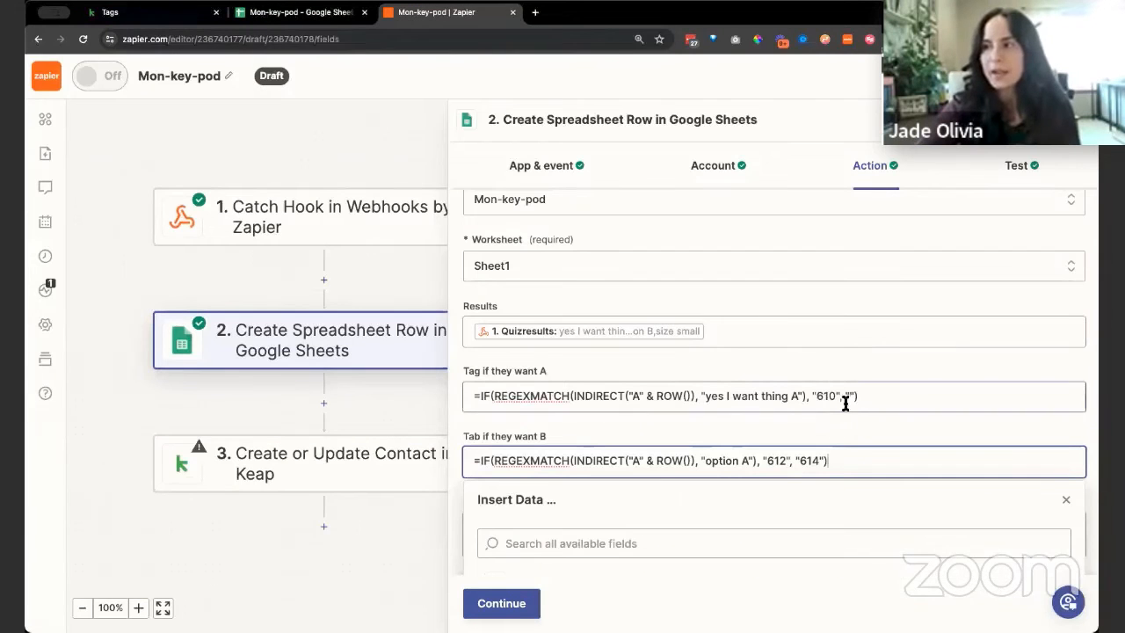
pyautogui.click(852, 396)
pyautogui.write('")')
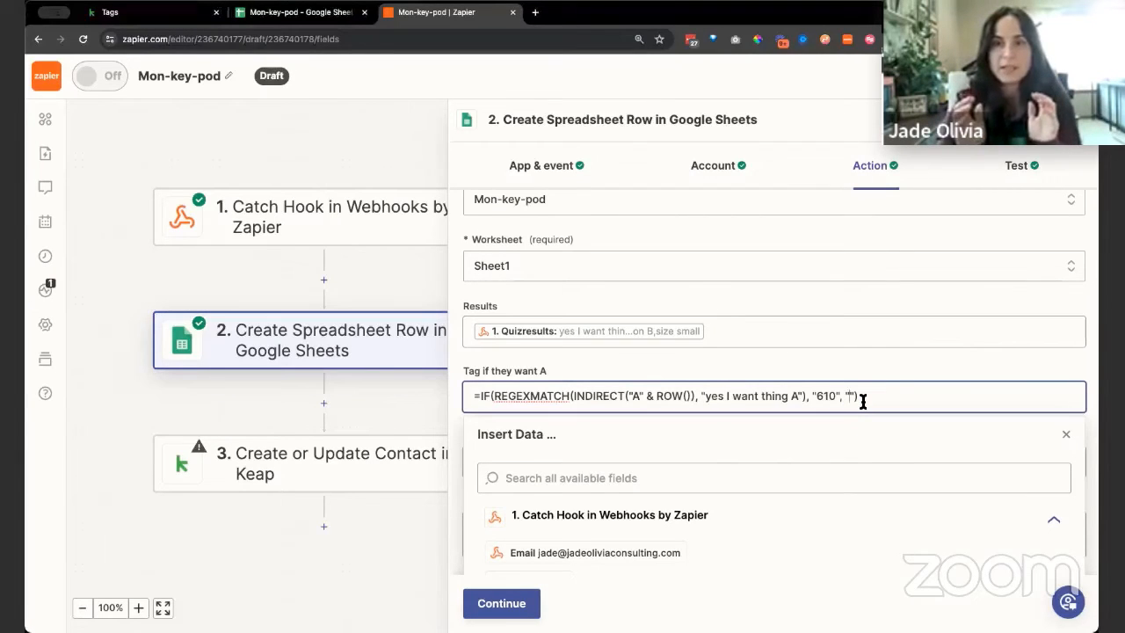
pyautogui.click(884, 371)
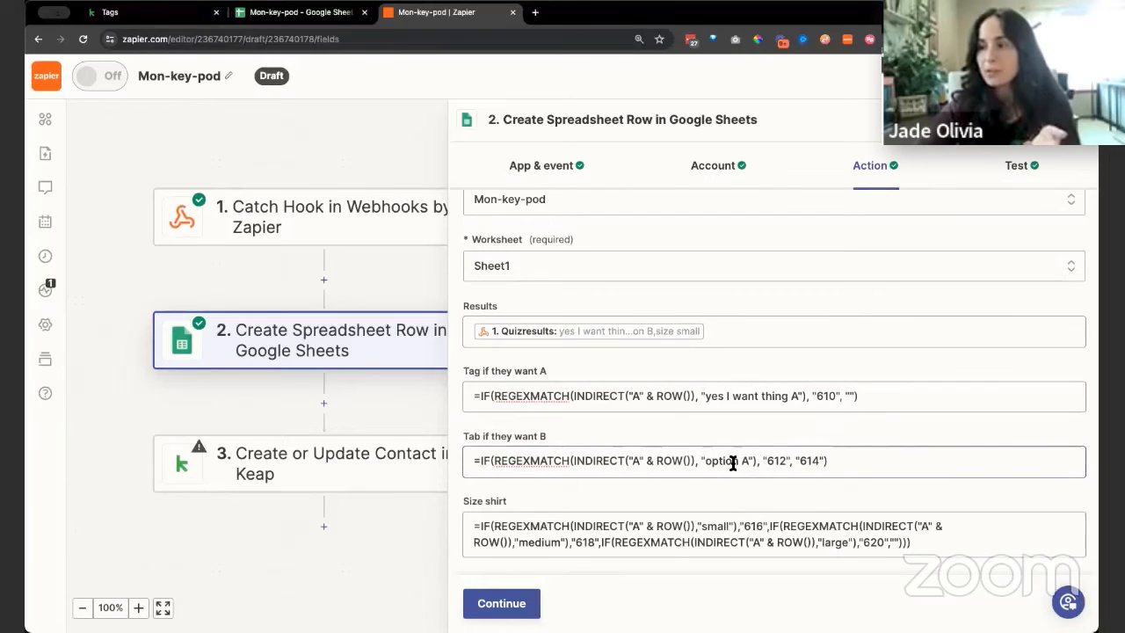
pyautogui.doubleClick(809, 460)
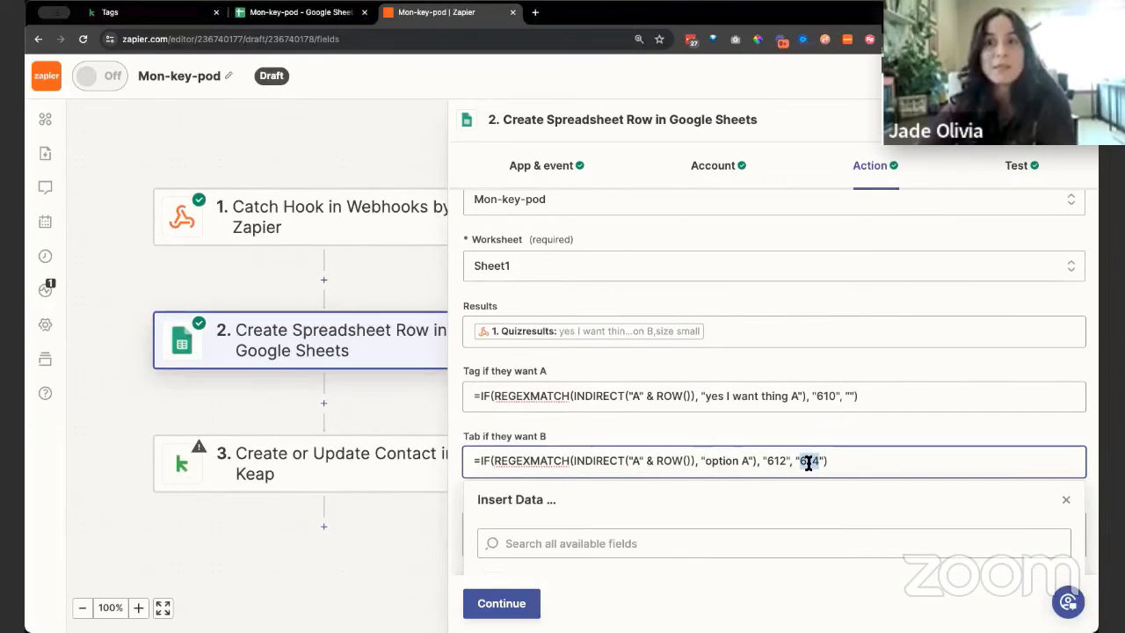
pyautogui.click(875, 425)
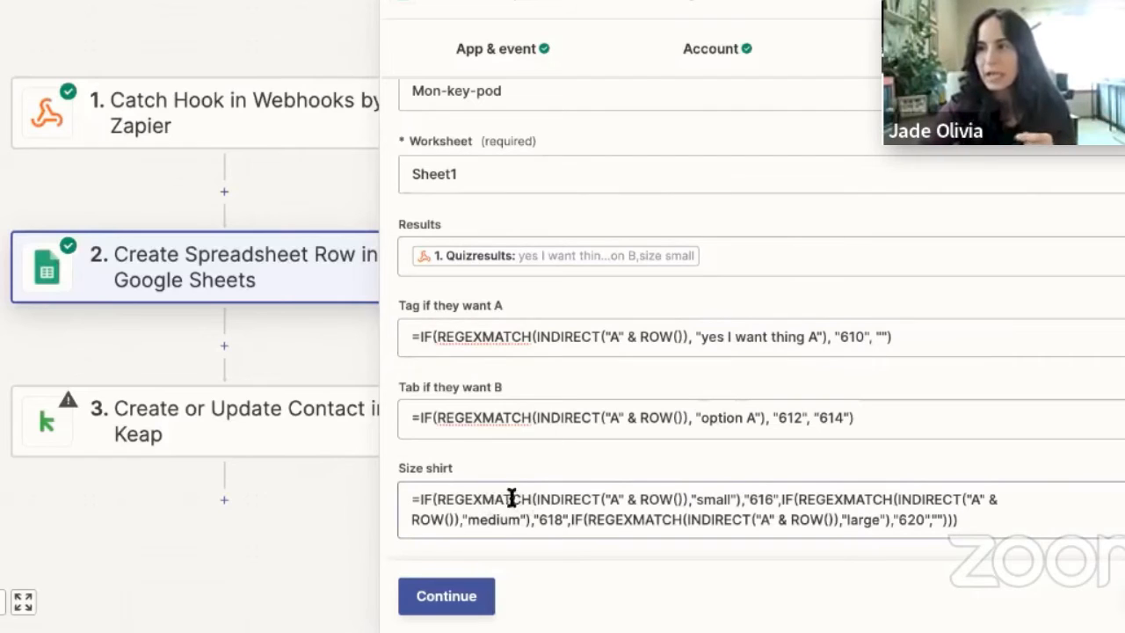
# Examine the "small" and "medium" conditions of the nested Size shirt formula, with their cell references and tag IDs 616 and 618
pyautogui.click(450, 499)
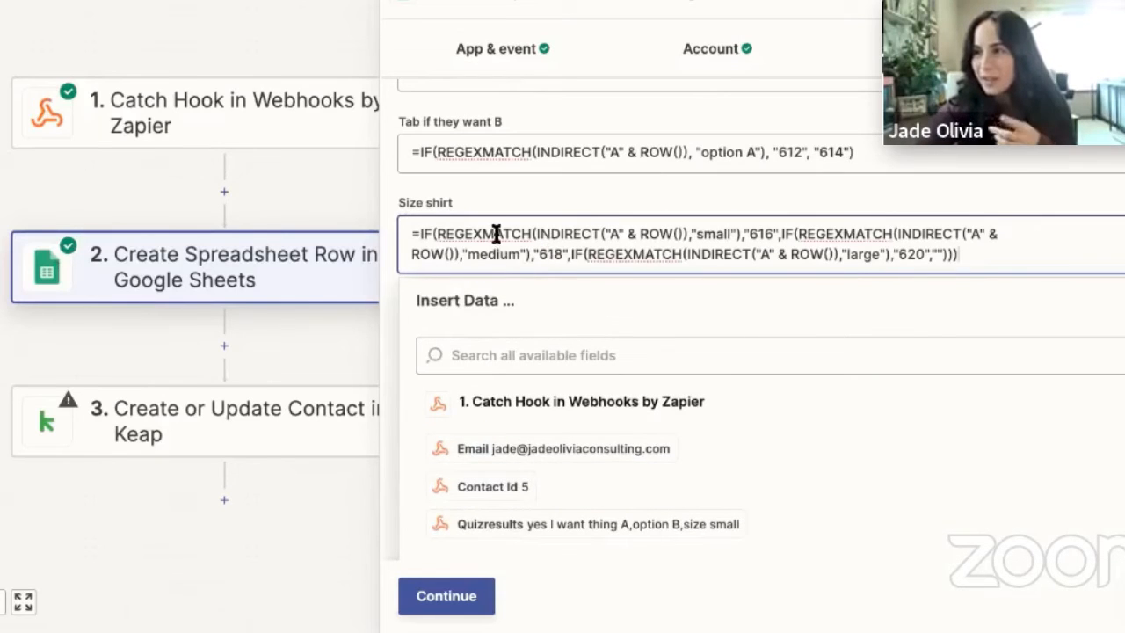
pyautogui.moveTo(439, 233); pyautogui.dragTo(683, 234)
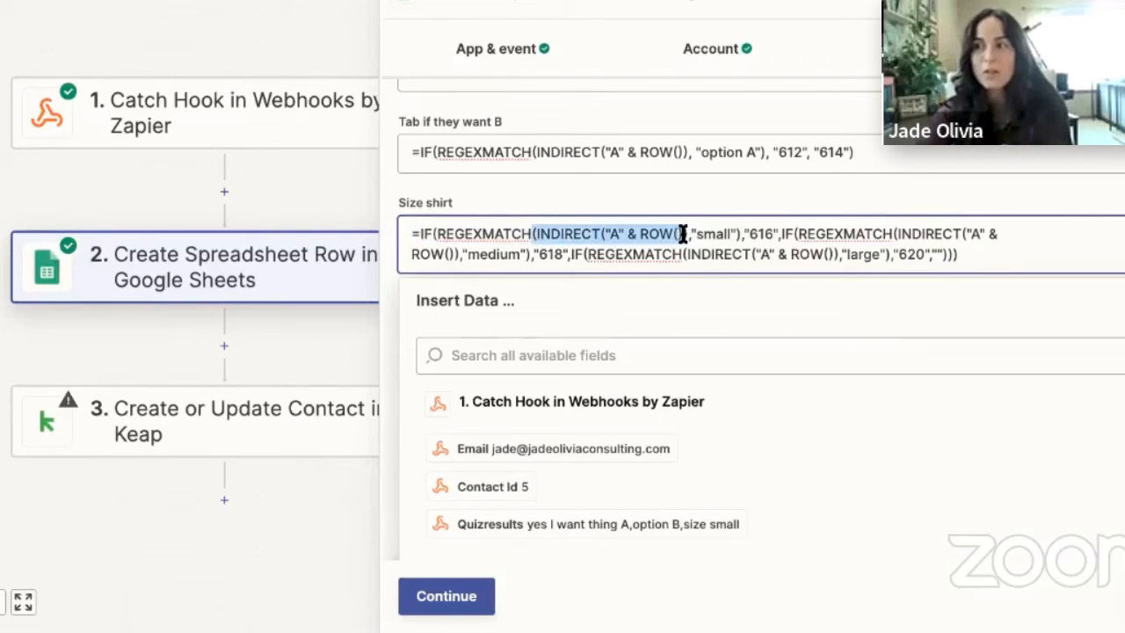
pyautogui.doubleClick(706, 234)
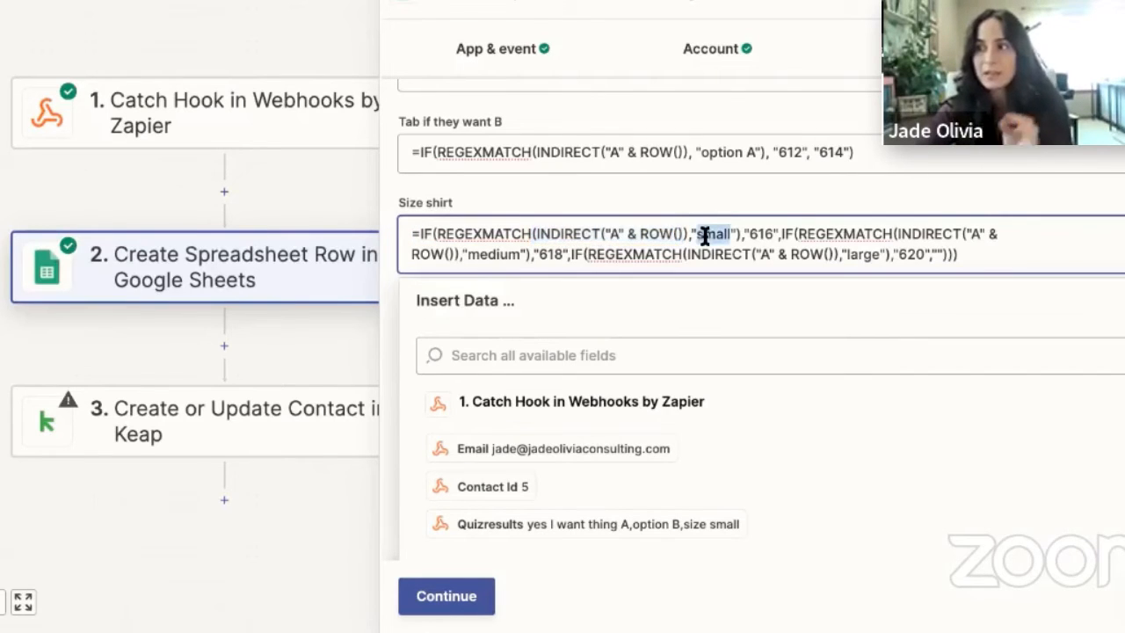
pyautogui.doubleClick(756, 235)
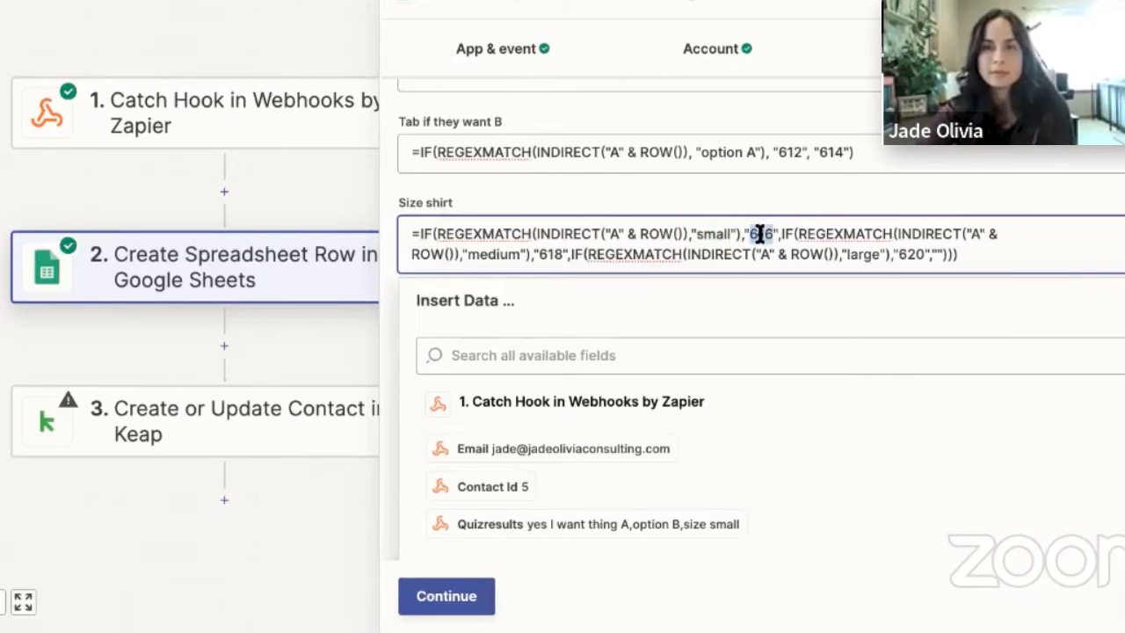
pyautogui.moveTo(760, 233); pyautogui.dragTo(463, 252)
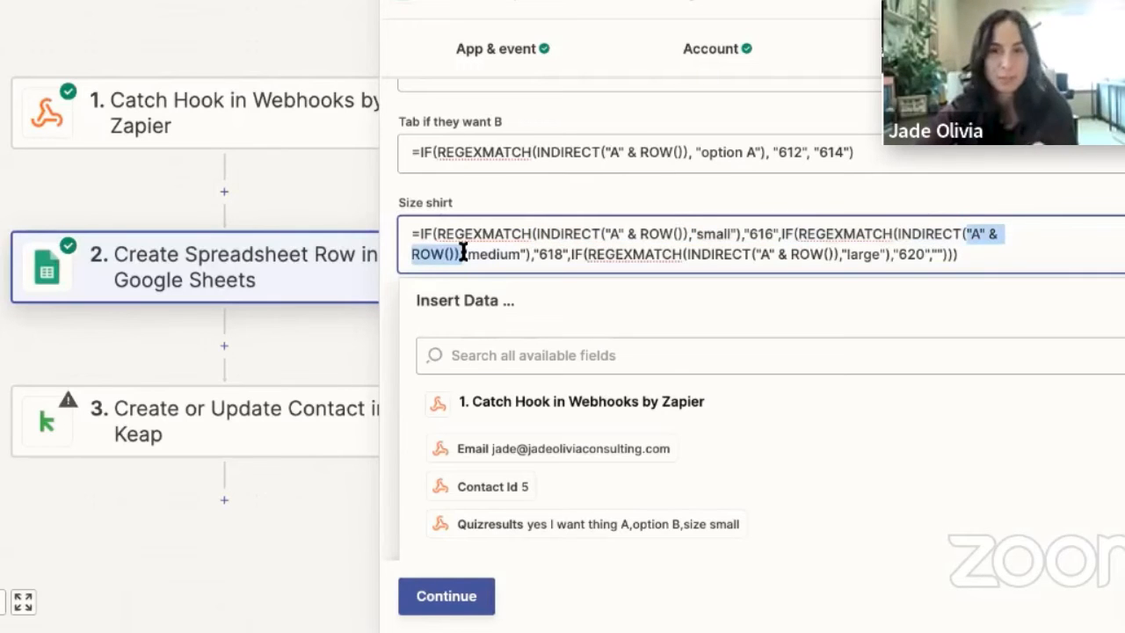
pyautogui.doubleClick(492, 255)
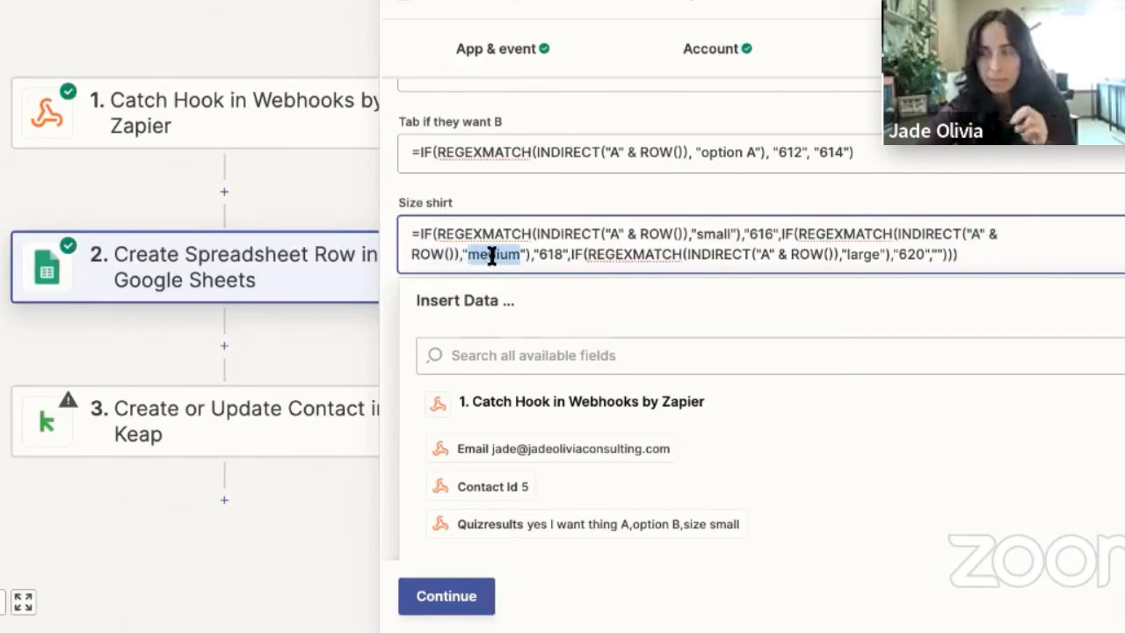
pyautogui.doubleClick(550, 254)
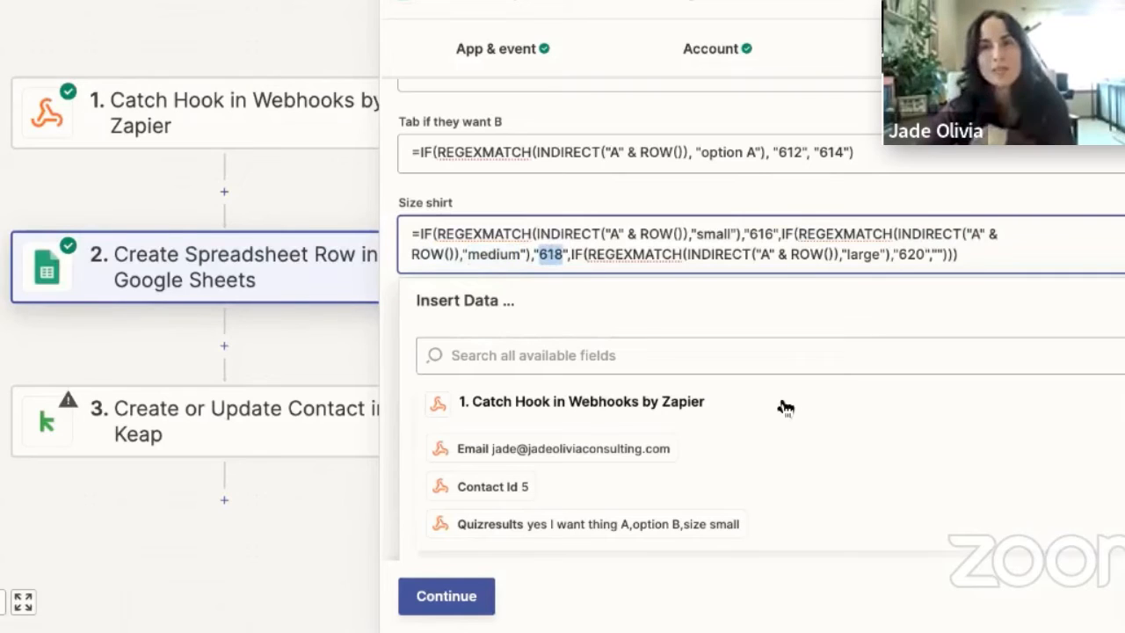
# Examine the "large" condition of the Size shirt formula, its tag ID 620 and the empty fallback
pyautogui.click(602, 254)
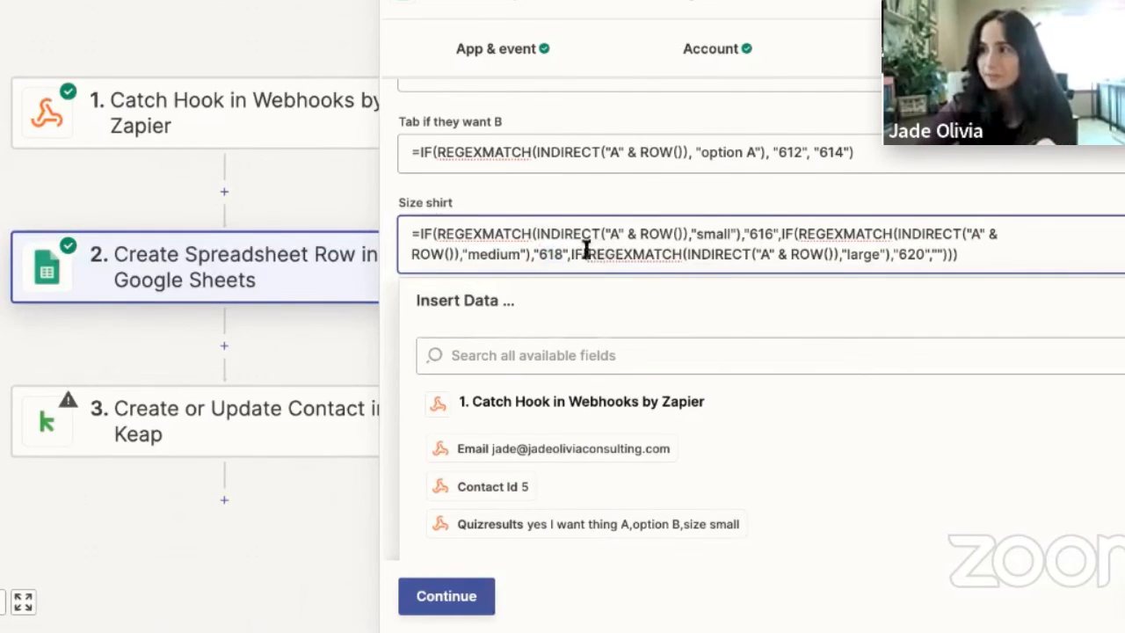
pyautogui.moveTo(572, 255); pyautogui.dragTo(828, 254)
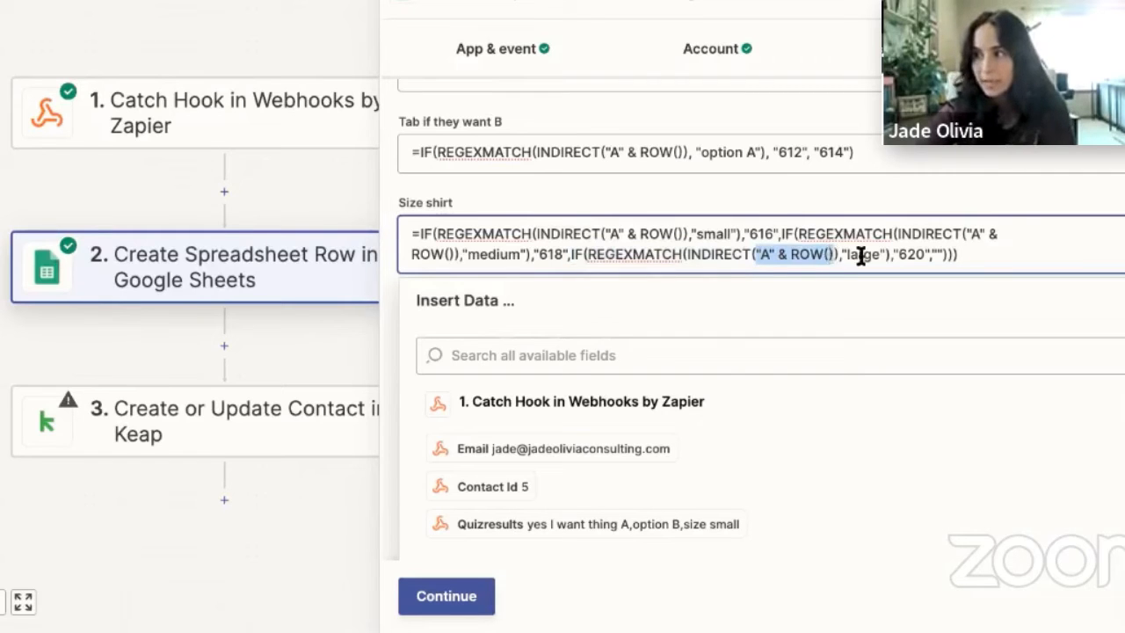
pyautogui.doubleClick(861, 255)
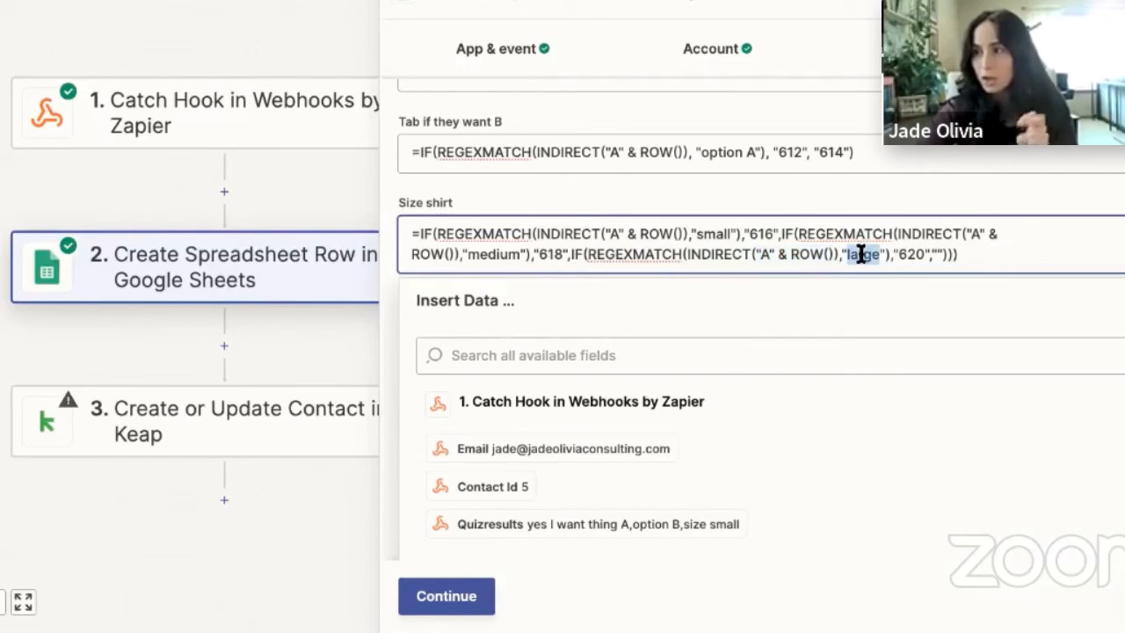
pyautogui.doubleClick(905, 255)
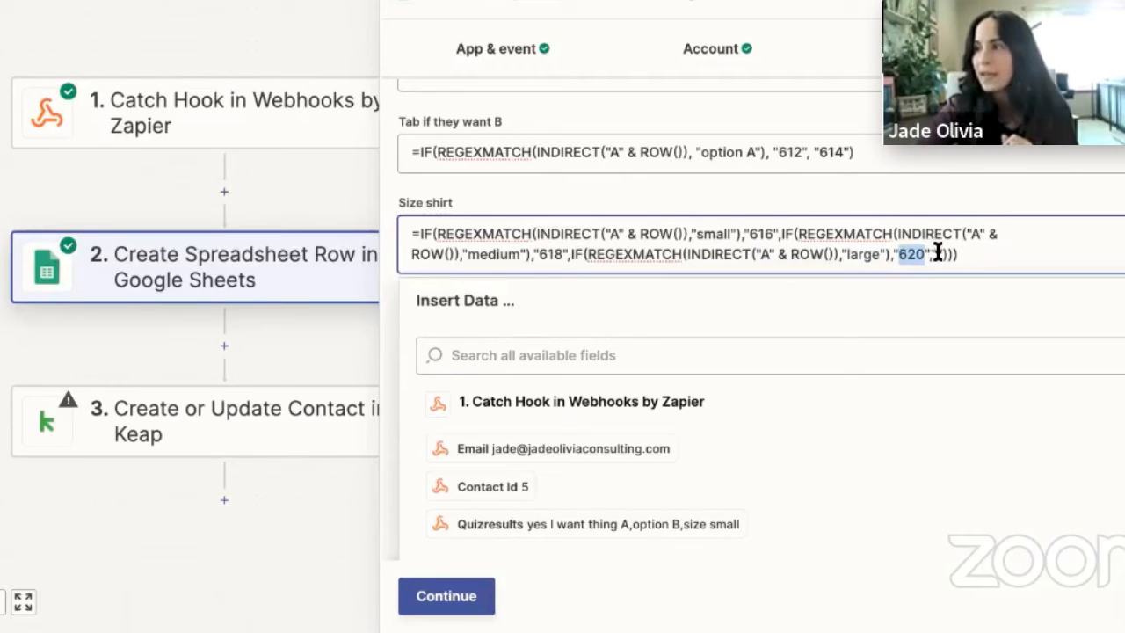
pyautogui.click(938, 252)
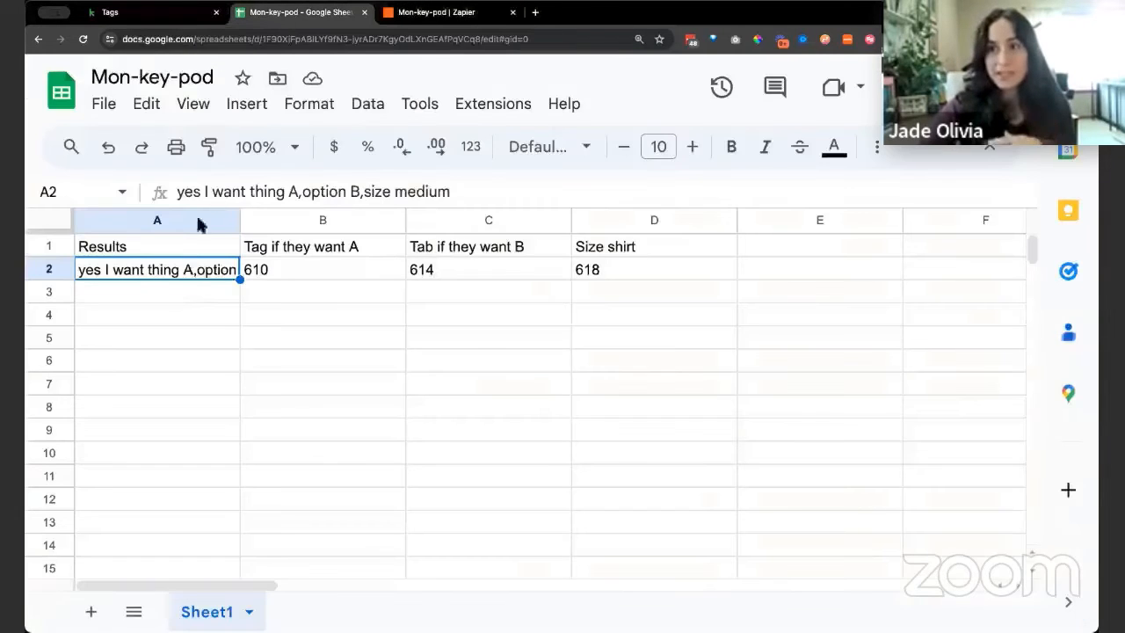
# Switch to the Google Sheet, change the shirt size in A2 to "small" and check the resulting Size shirt tag ID
pyautogui.click(286, 12)
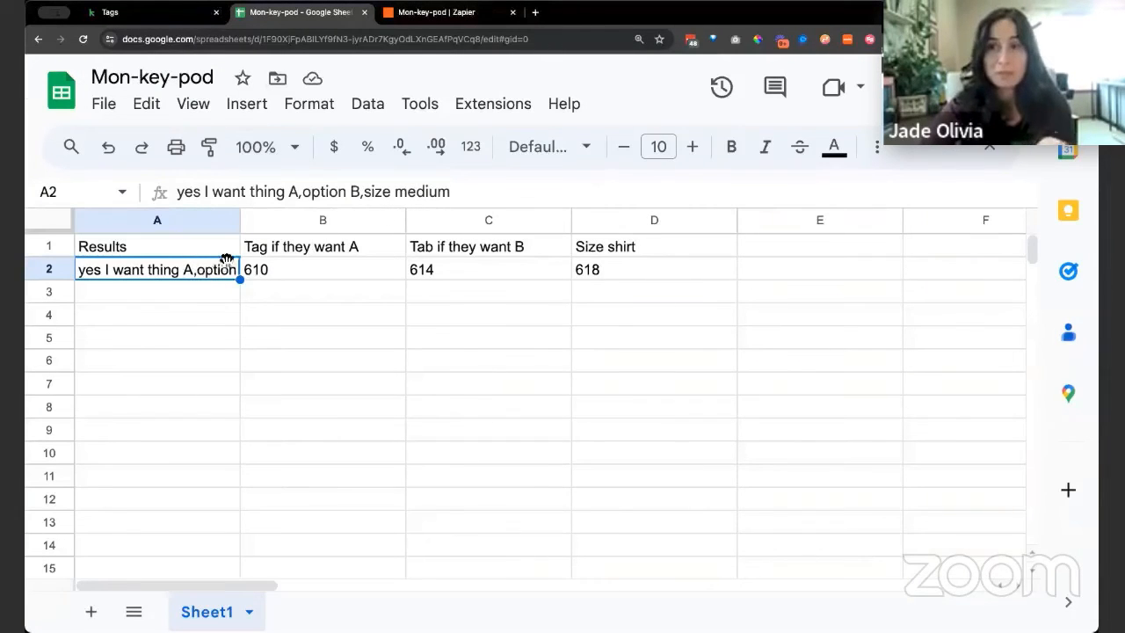
pyautogui.doubleClick(427, 191)
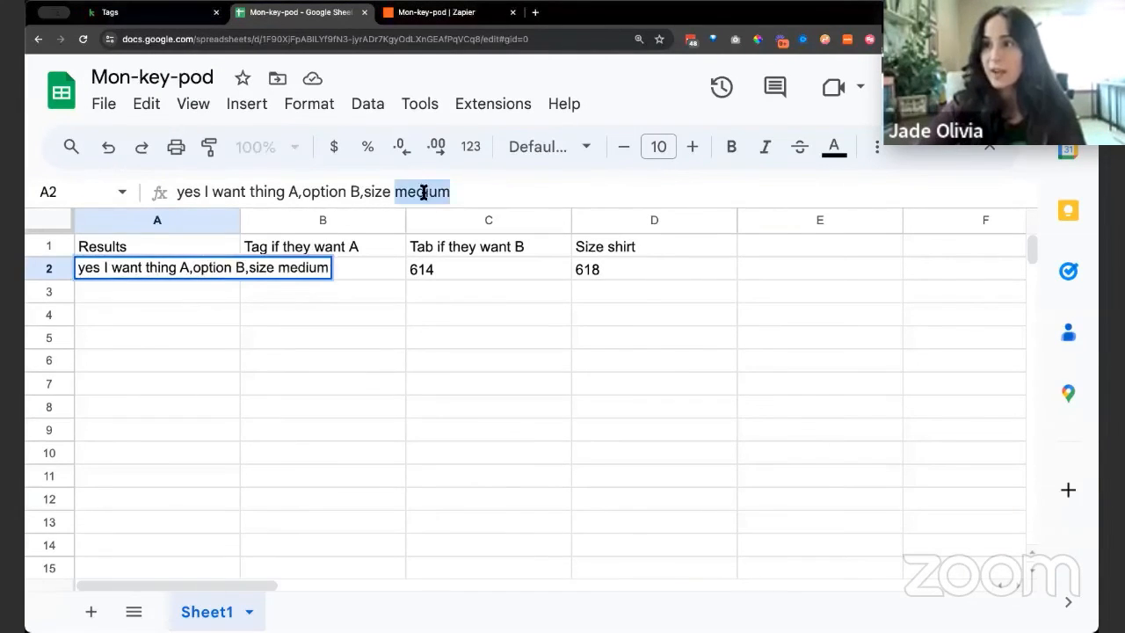
pyautogui.write('small')
pyautogui.press('Return')
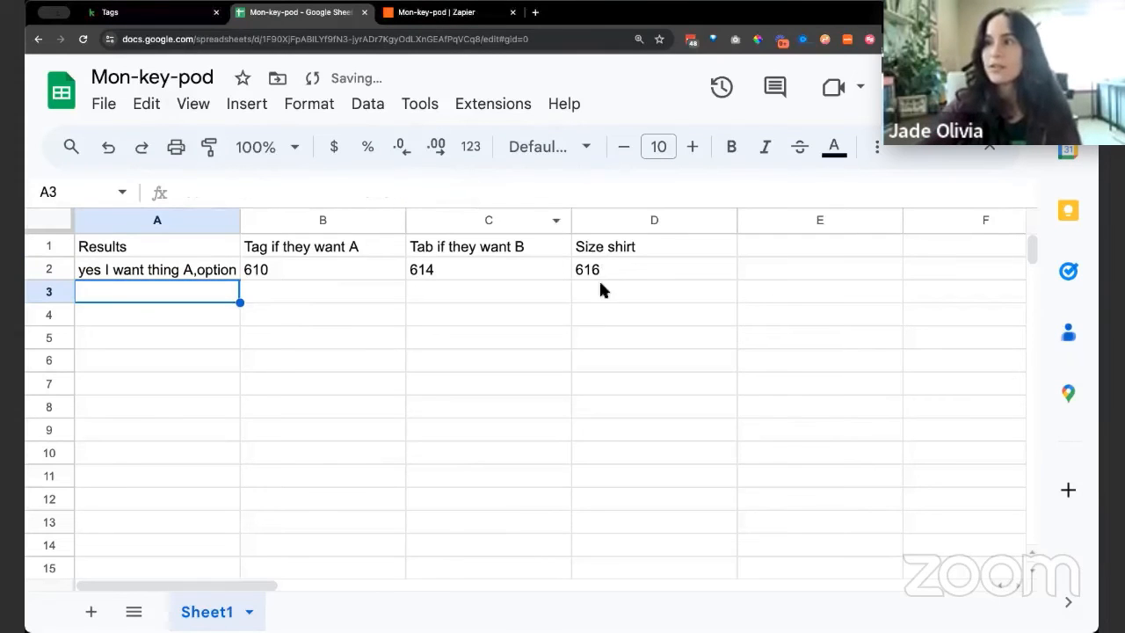
pyautogui.click(623, 265)
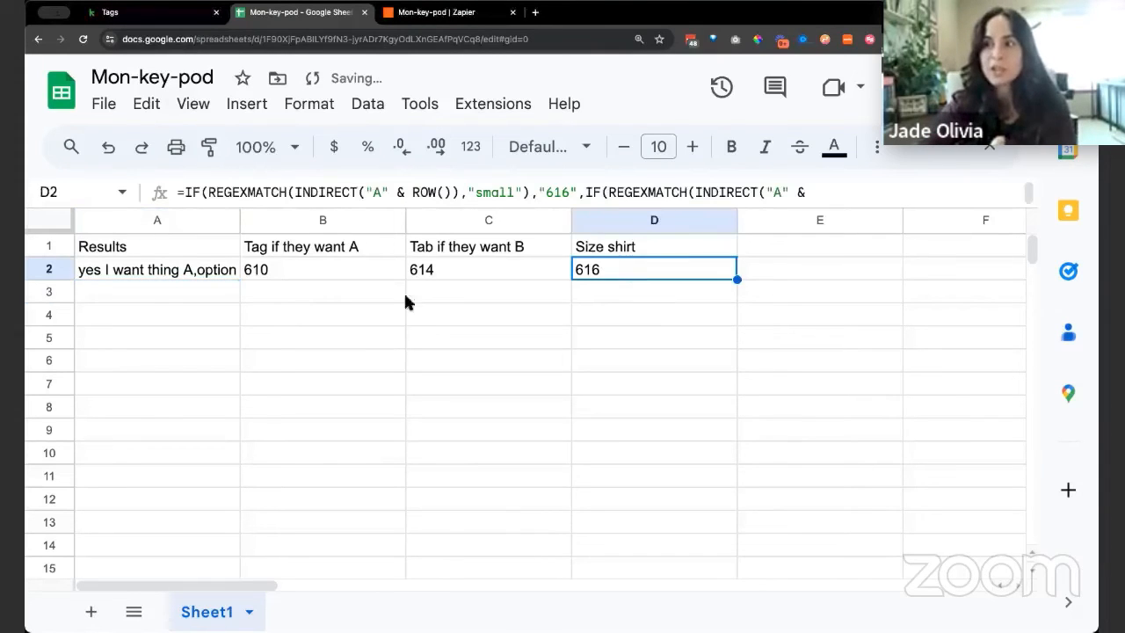
# Change the shirt size in the A2 quiz result to "medium" to test the Size shirt formula
pyautogui.click(151, 273)
pyautogui.doubleClick(414, 193)
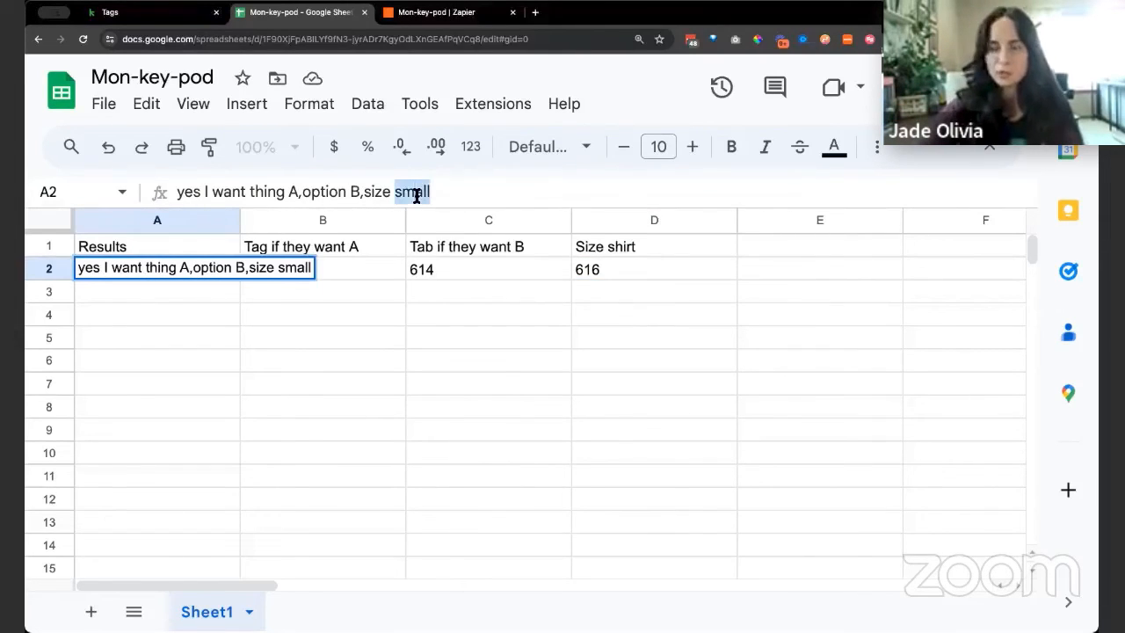
pyautogui.write('medium')
pyautogui.press('Return')
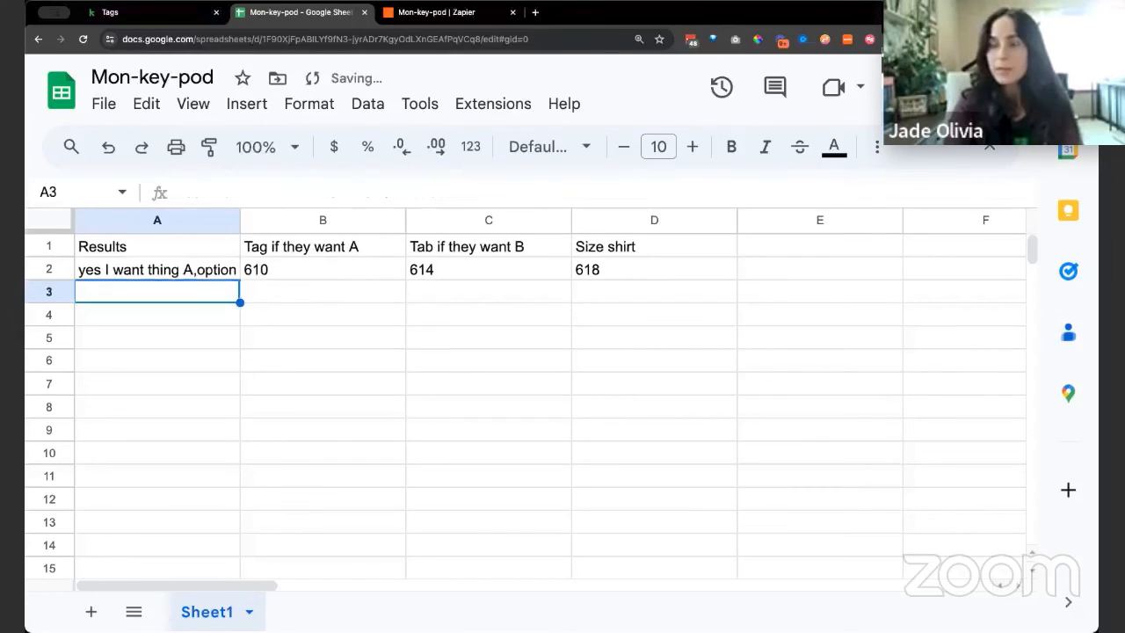
# Change the shirt size in the A2 quiz result to "large" to test the third condition of the Size shirt formula
pyautogui.click(190, 269)
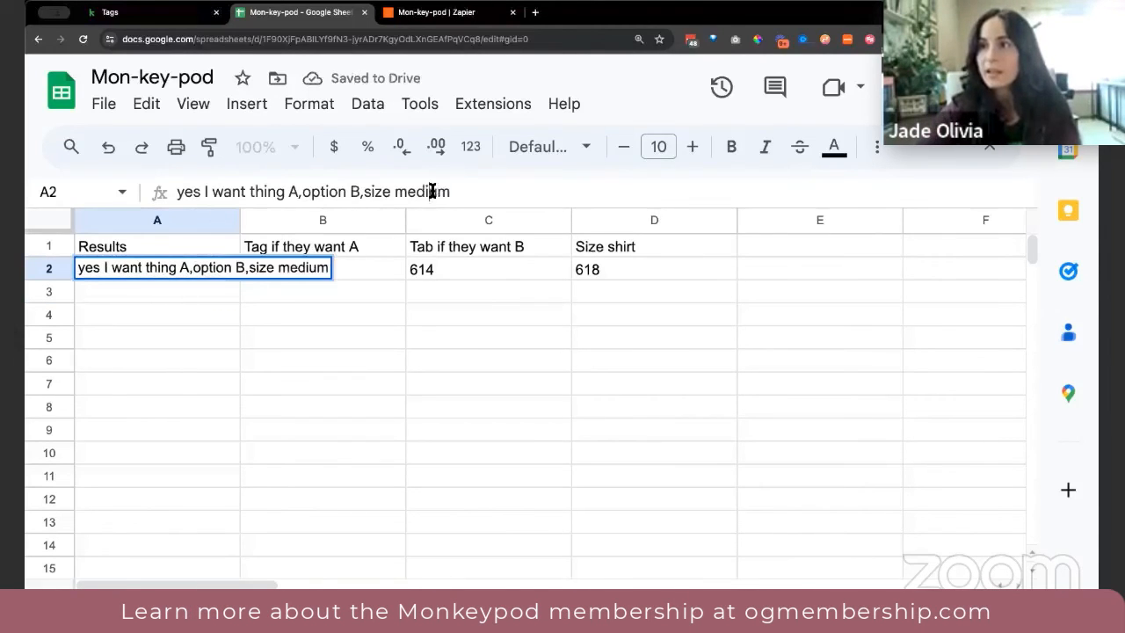
pyautogui.doubleClick(432, 191)
pyautogui.write('large')
pyautogui.press('Return')
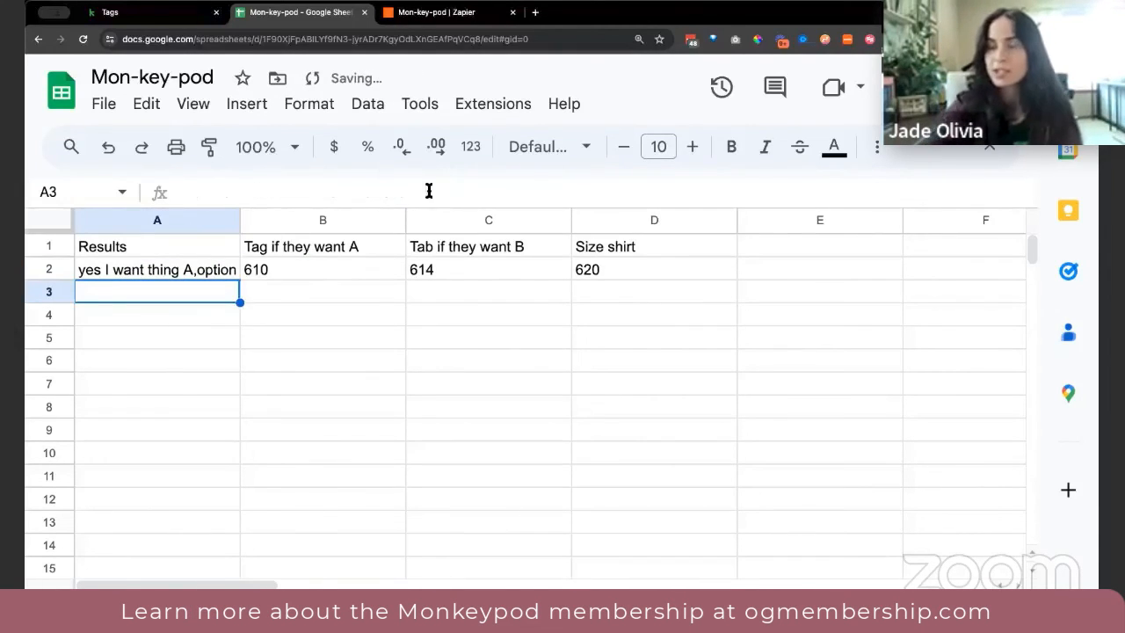
# Try the unlisted size "ultra" in the A2 quiz result to test the formula's fallback, then undo that edit
pyautogui.click(204, 272)
pyautogui.doubleClick(403, 195)
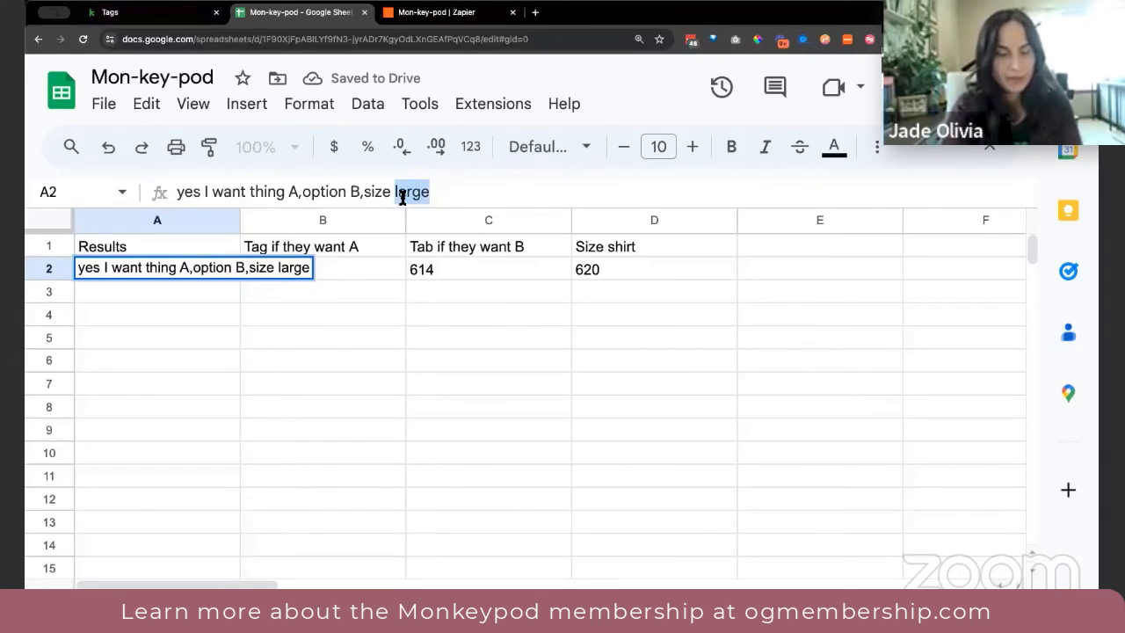
pyautogui.write('ultra')
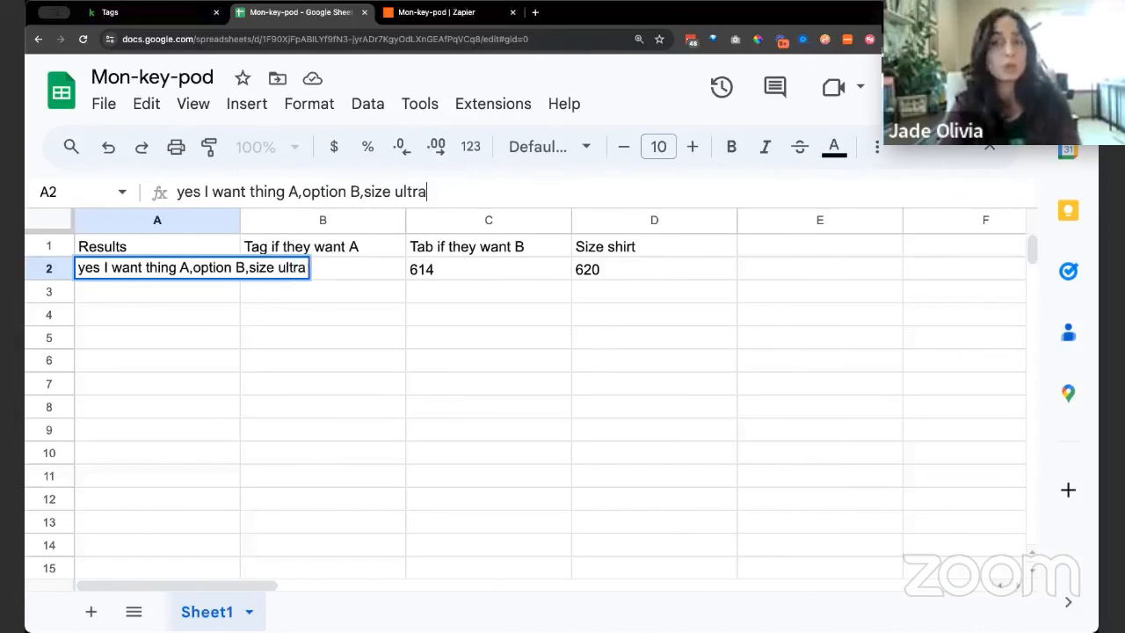
pyautogui.press('Return')
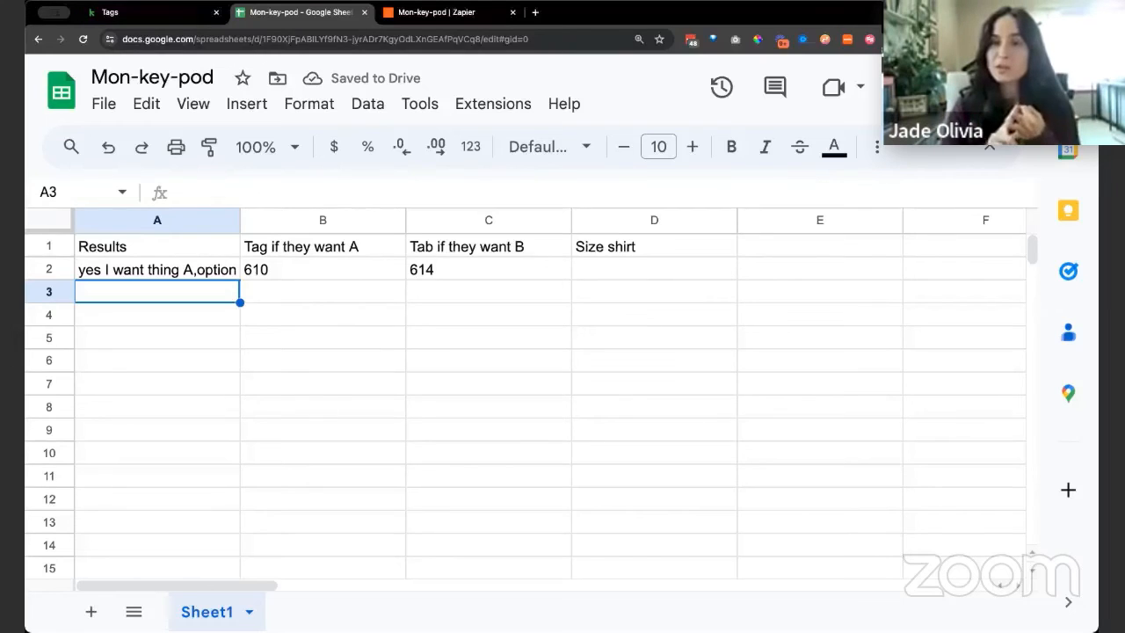
pyautogui.press('super+z')
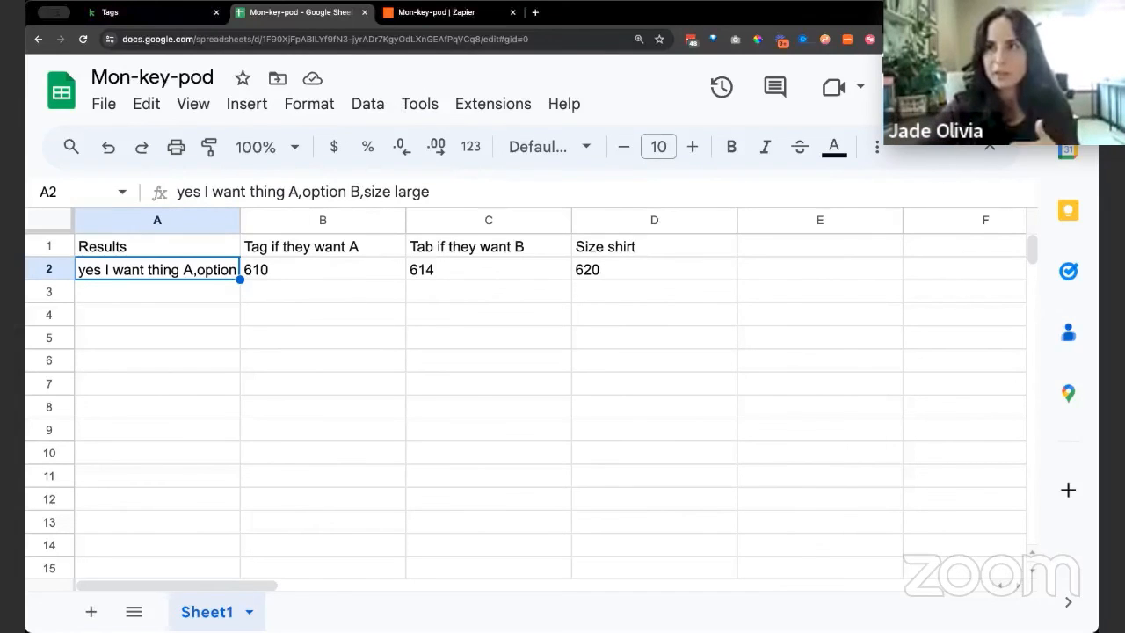
# Return to the Zapier editor, retest the Create Spreadsheet Row step and review the quiz results and tag IDs it returns
pyautogui.click(148, 21)
pyautogui.click(444, 14)
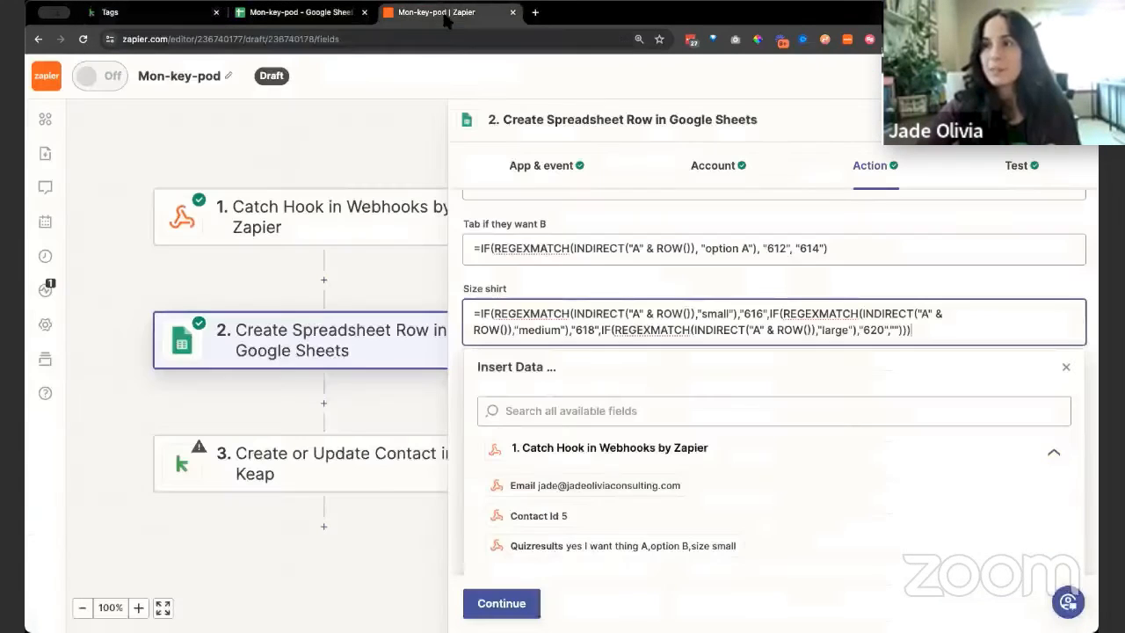
pyautogui.click(373, 479)
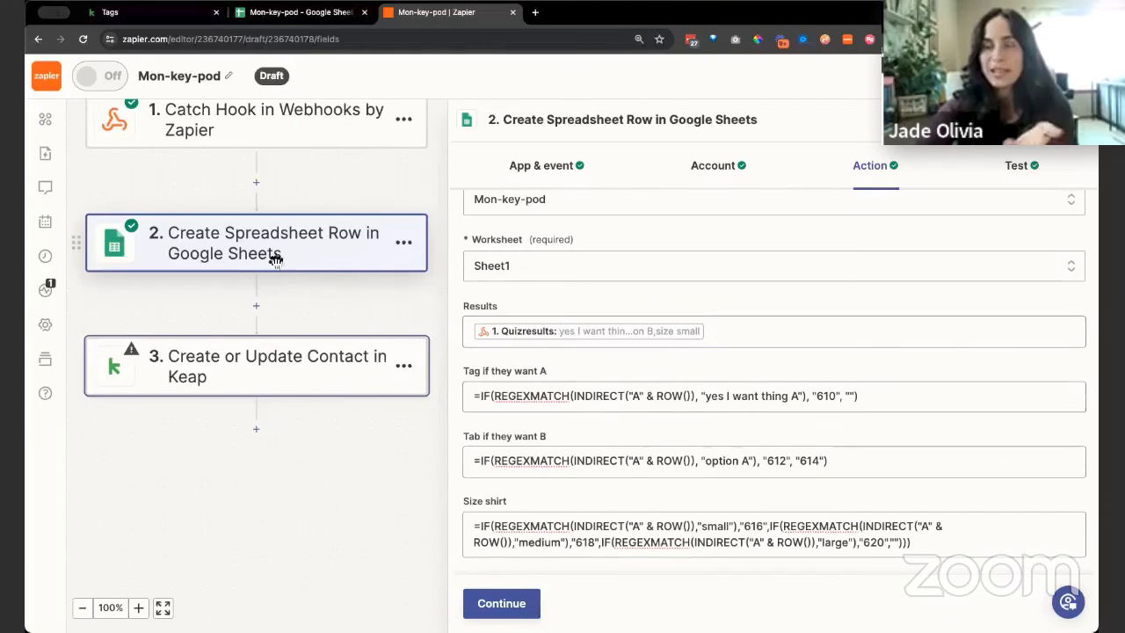
pyautogui.click(515, 604)
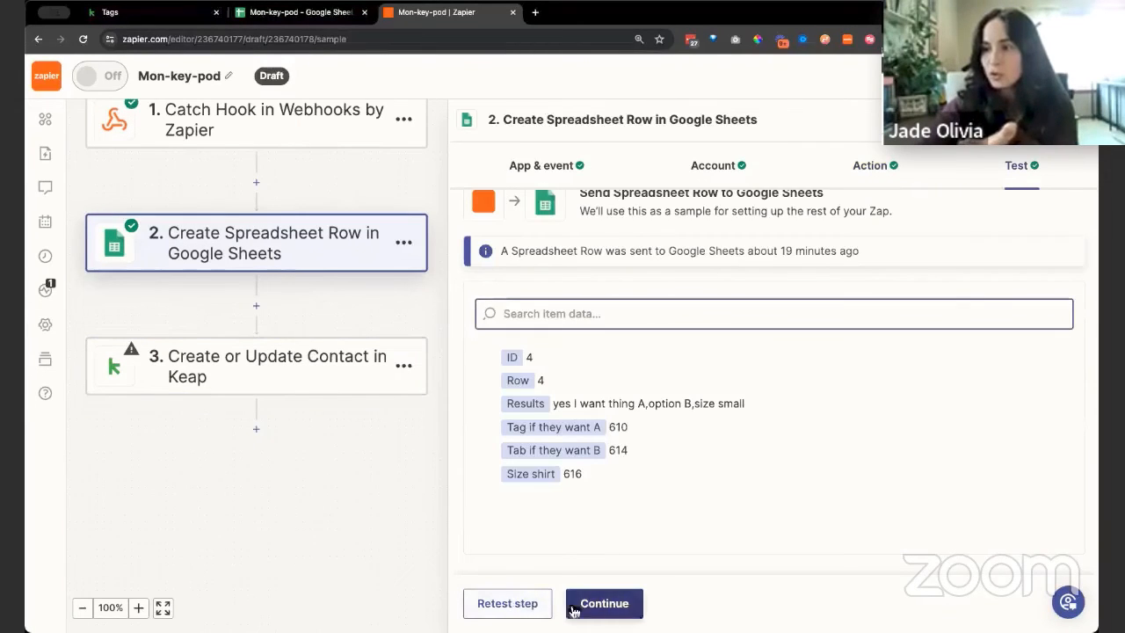
pyautogui.click(518, 604)
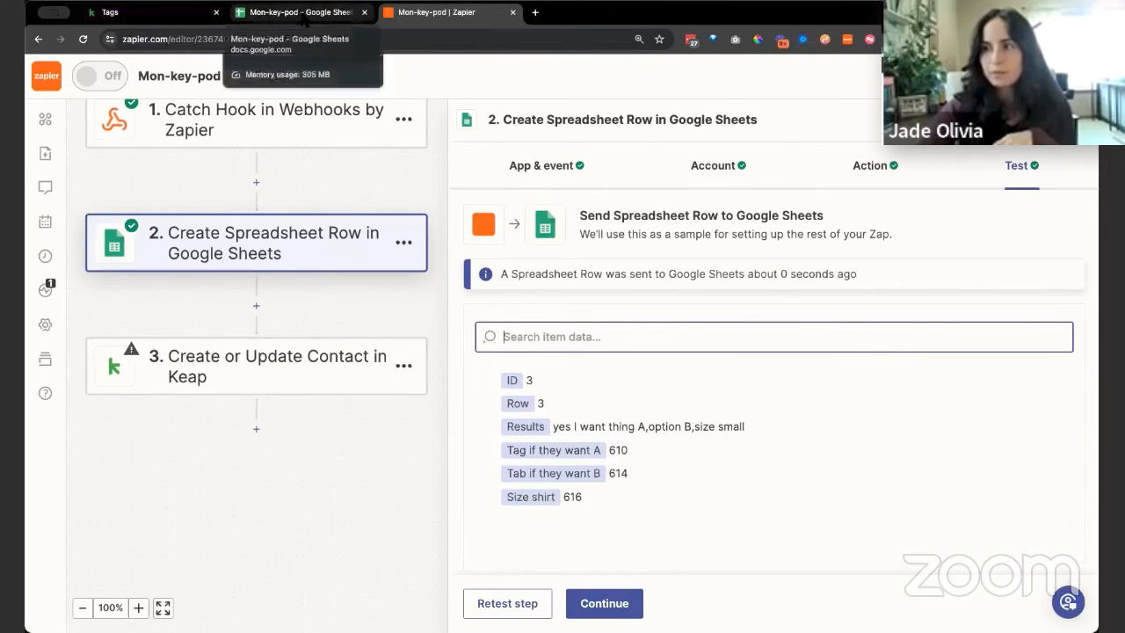
pyautogui.moveTo(563, 426); pyautogui.dragTo(717, 424)
pyautogui.click(737, 427)
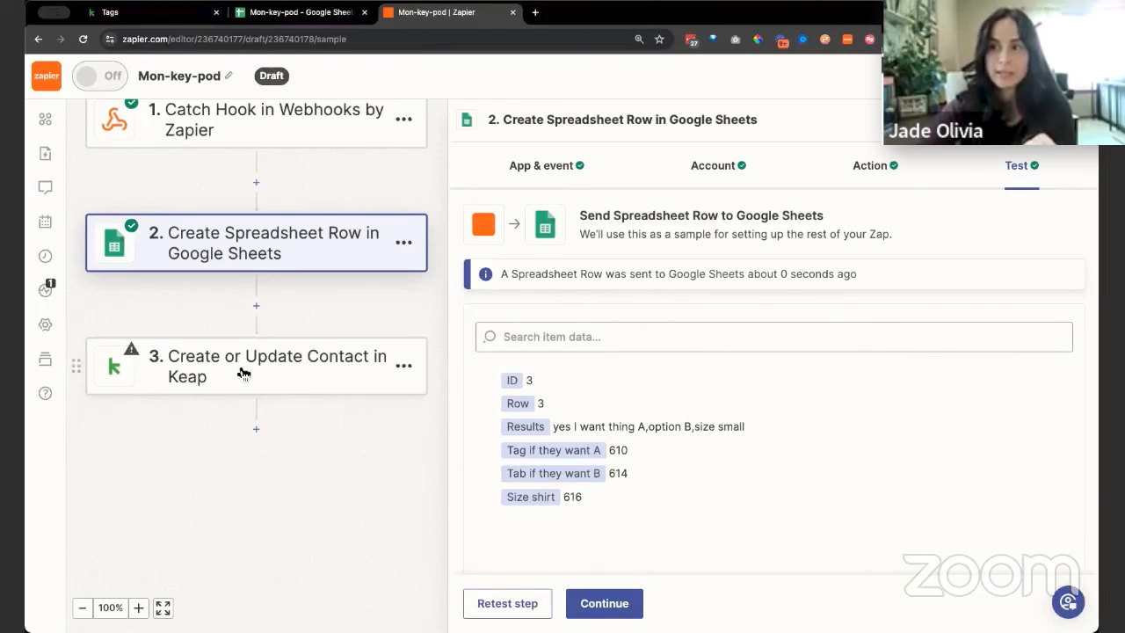
# Continue to the Keap Create or Update Contact step, keeping its event and connected account, and open its action fields
pyautogui.click(594, 605)
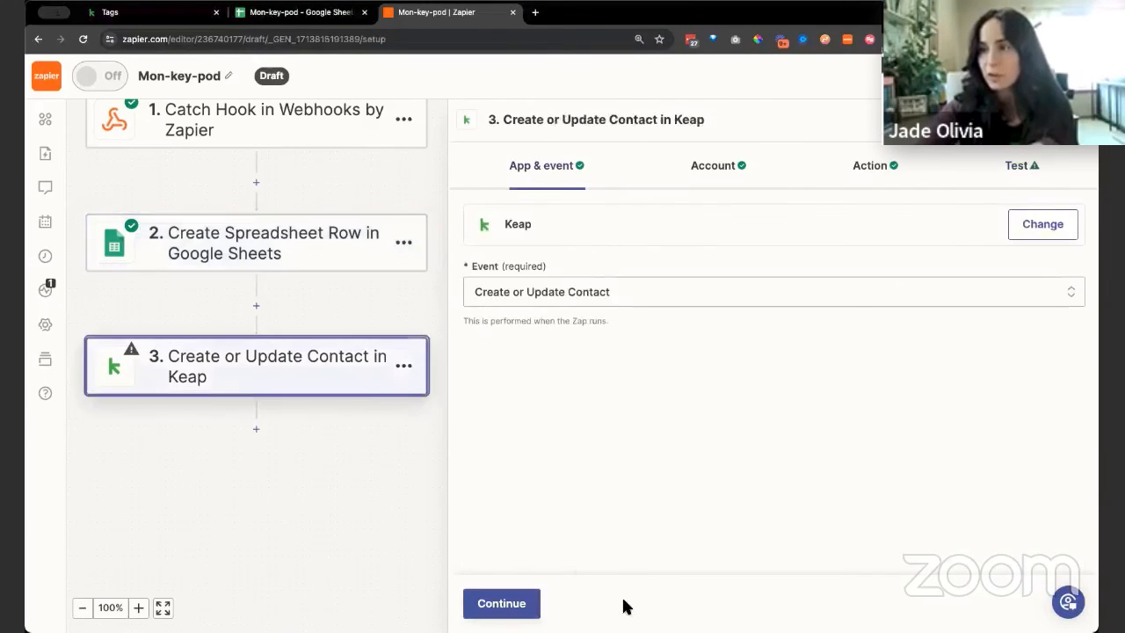
pyautogui.click(514, 616)
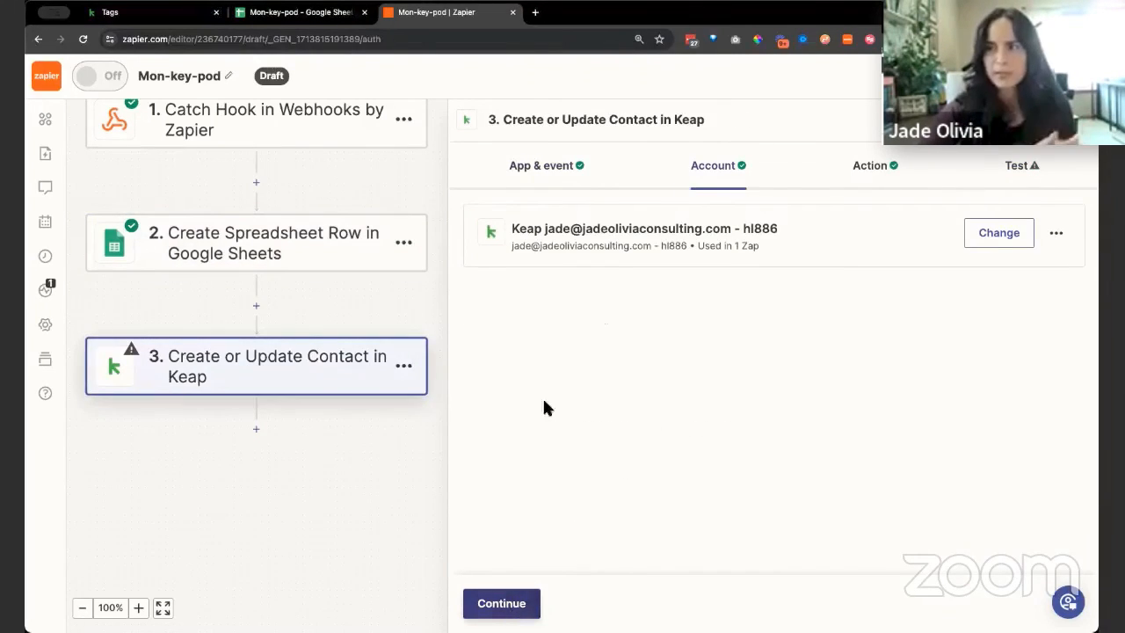
pyautogui.click(516, 604)
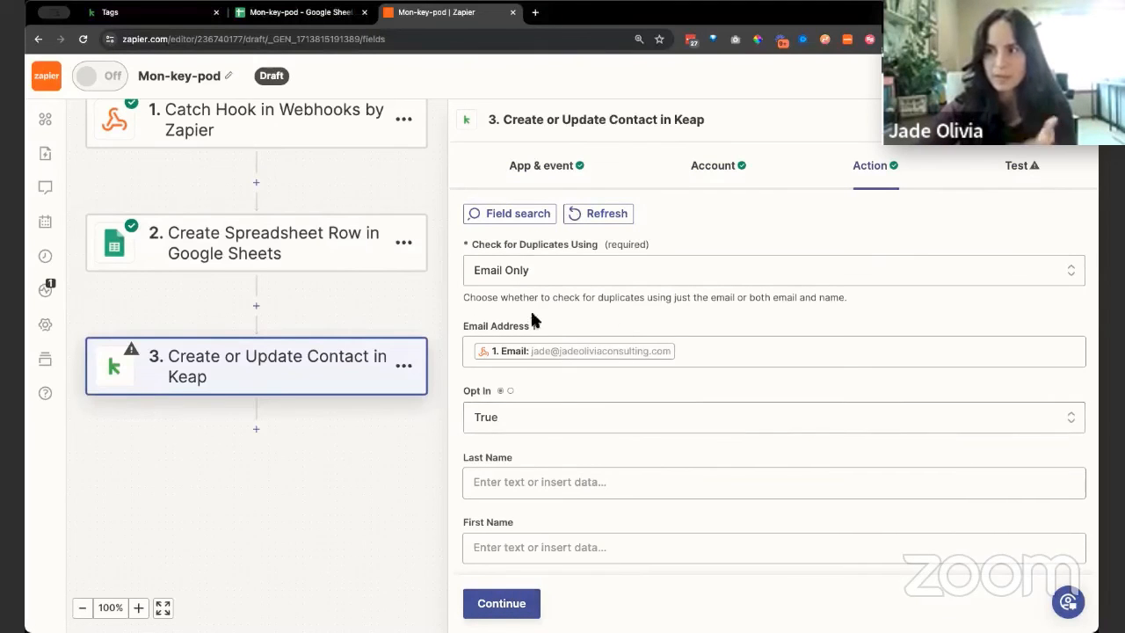
# Map the first Tag IDs entry to the custom value "Tag if they want A" from the Google Sheets step
pyautogui.scroll(-5, 632, 451)
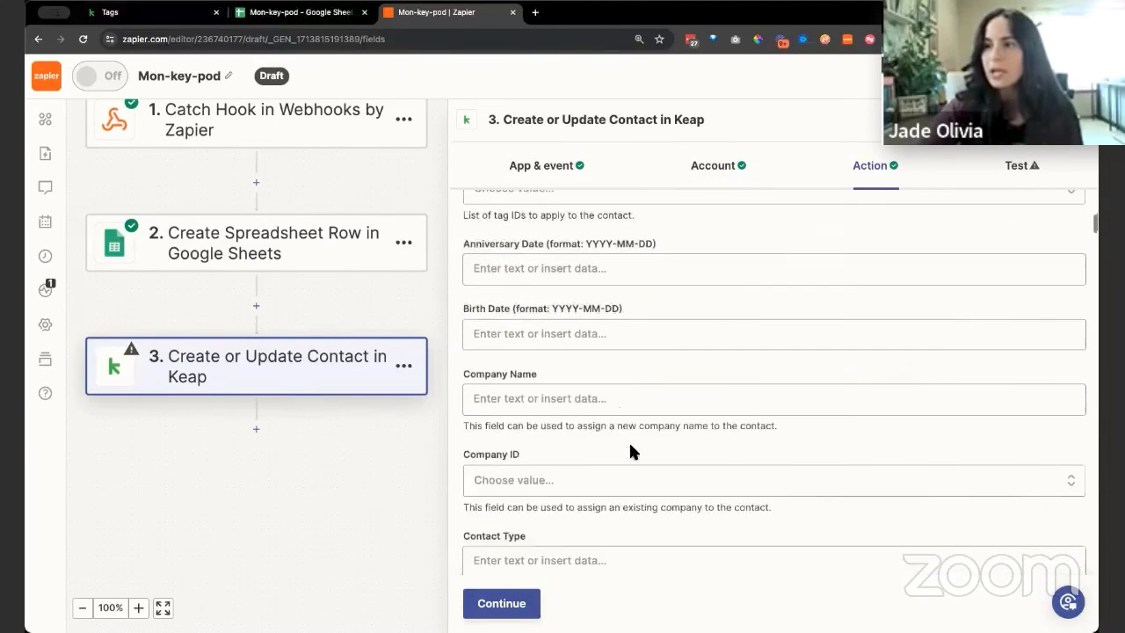
pyautogui.scroll(2, 633, 452)
pyautogui.click(563, 356)
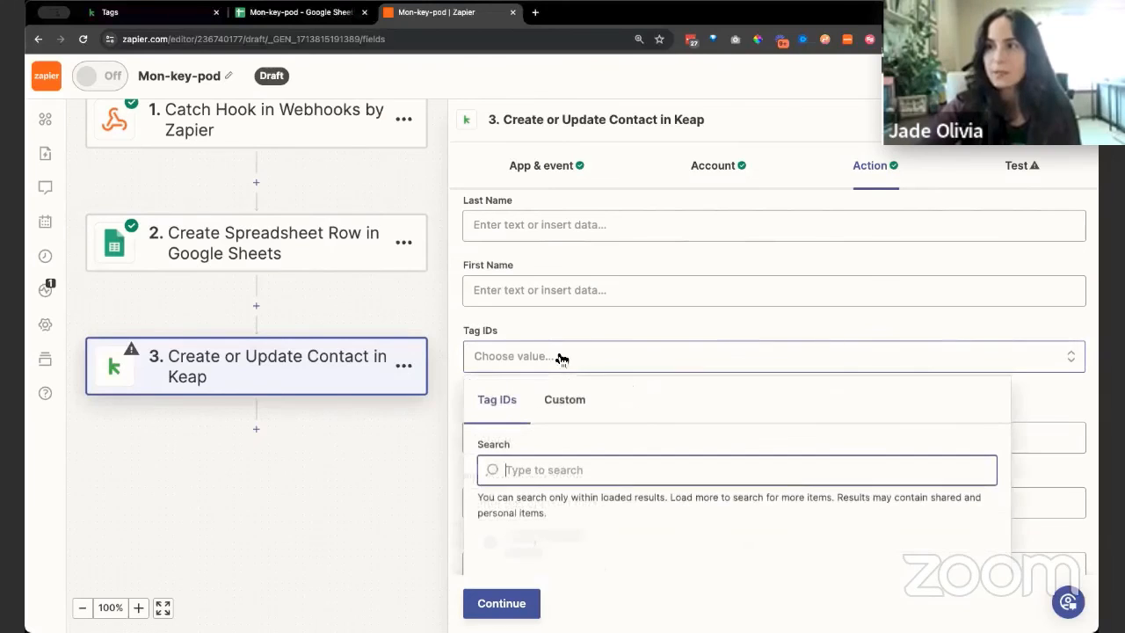
pyautogui.click(562, 408)
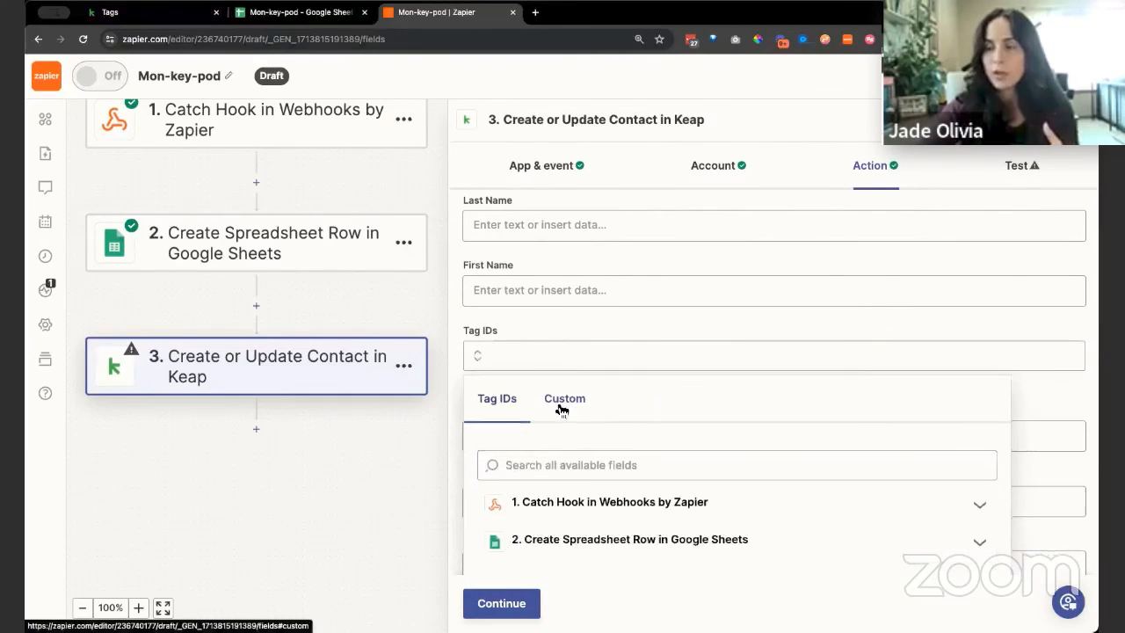
pyautogui.scroll(-1, 655, 330)
pyautogui.scroll(-2, 656, 330)
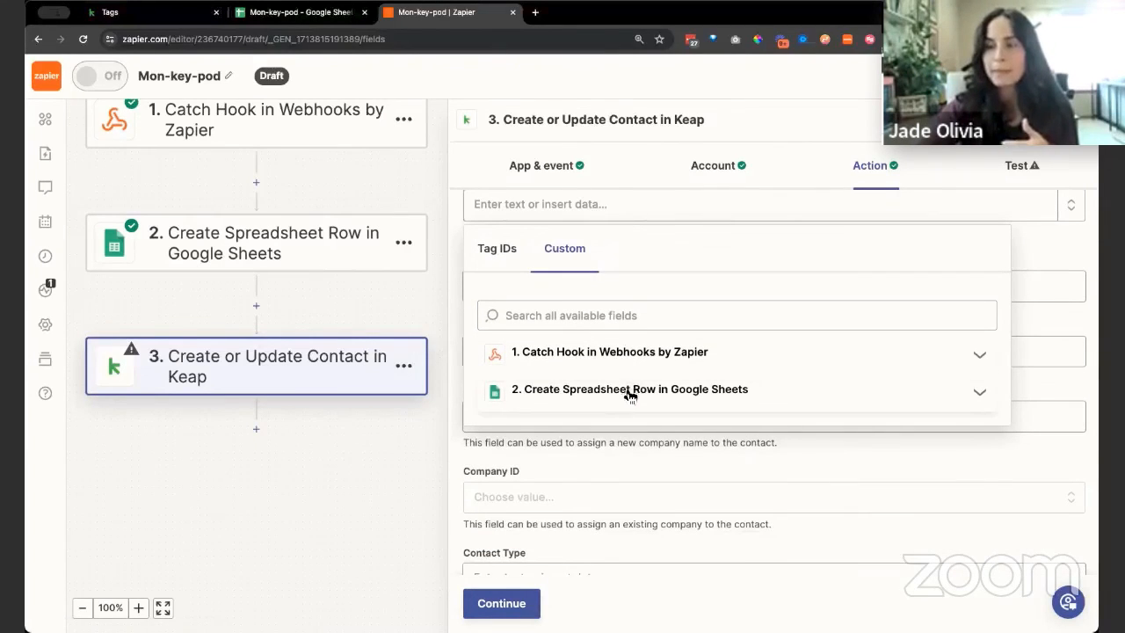
pyautogui.click(627, 391)
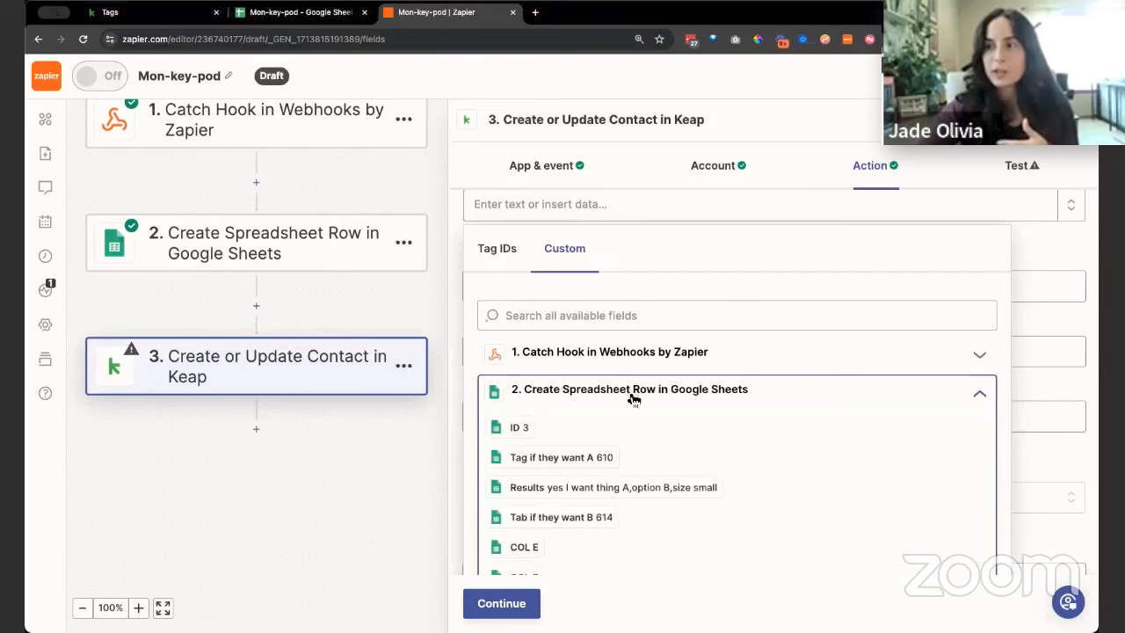
pyautogui.click(593, 458)
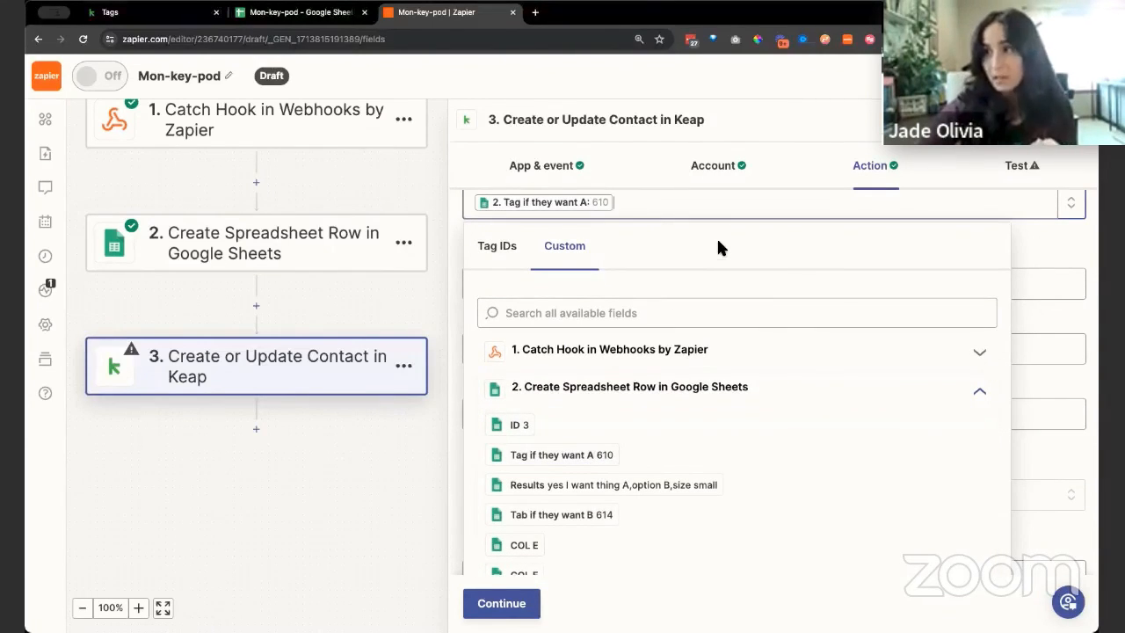
pyautogui.click(1026, 238)
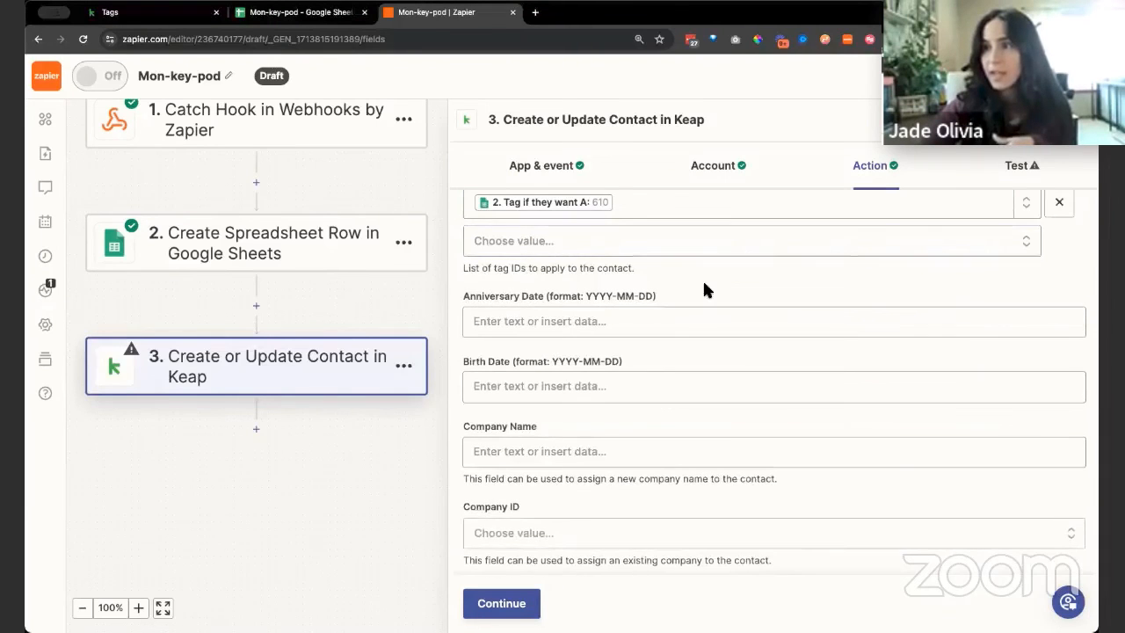
# Map the second Tag IDs entry to the custom value "Tab if they want B" from the Google Sheets step
pyautogui.scroll(1, 668, 299)
pyautogui.click(607, 309)
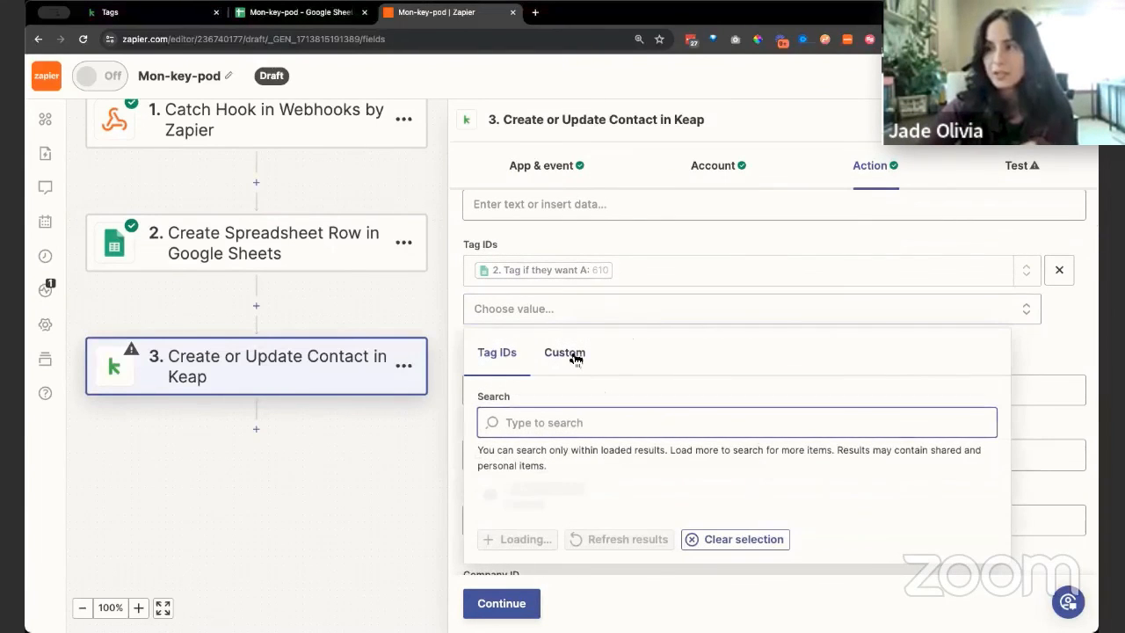
pyautogui.click(575, 359)
pyautogui.click(585, 490)
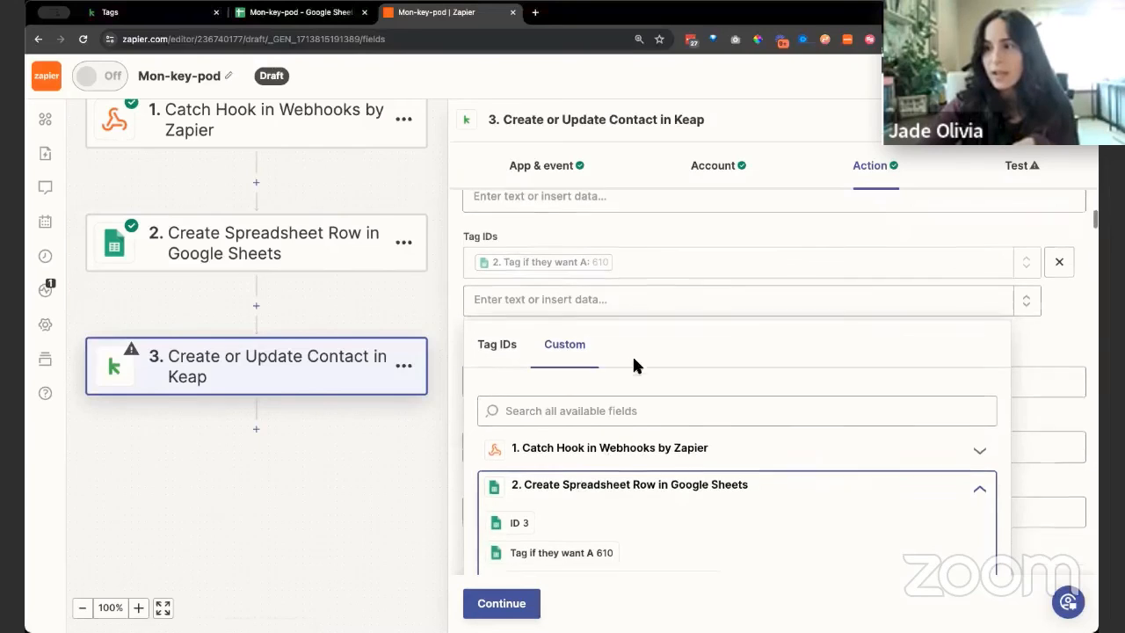
pyautogui.scroll(-1, 633, 457)
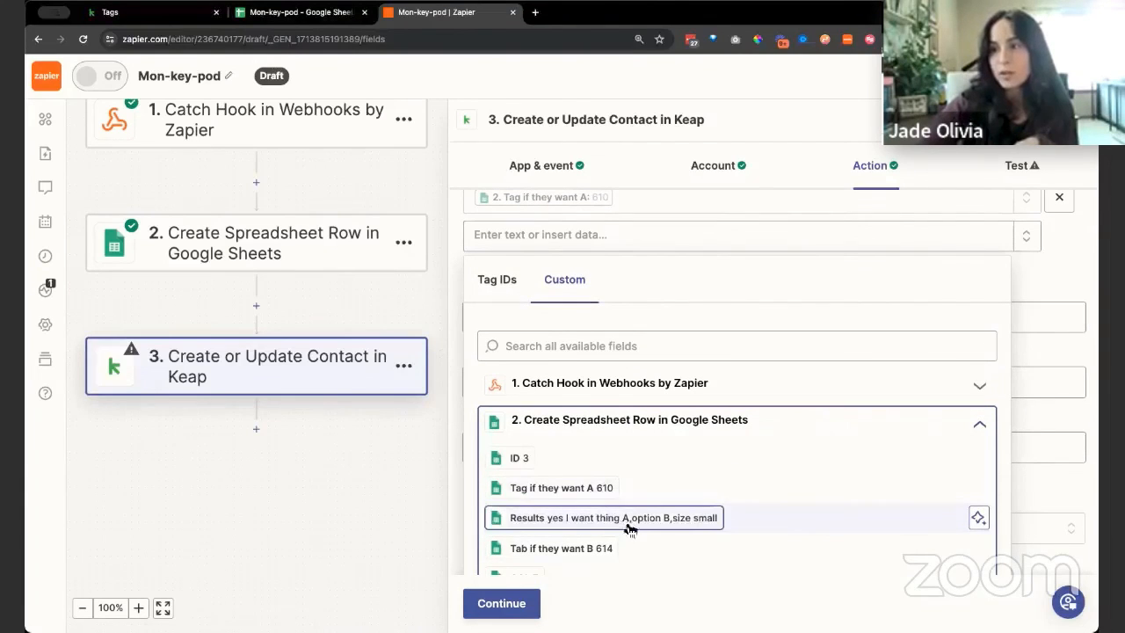
pyautogui.scroll(-1, 650, 490)
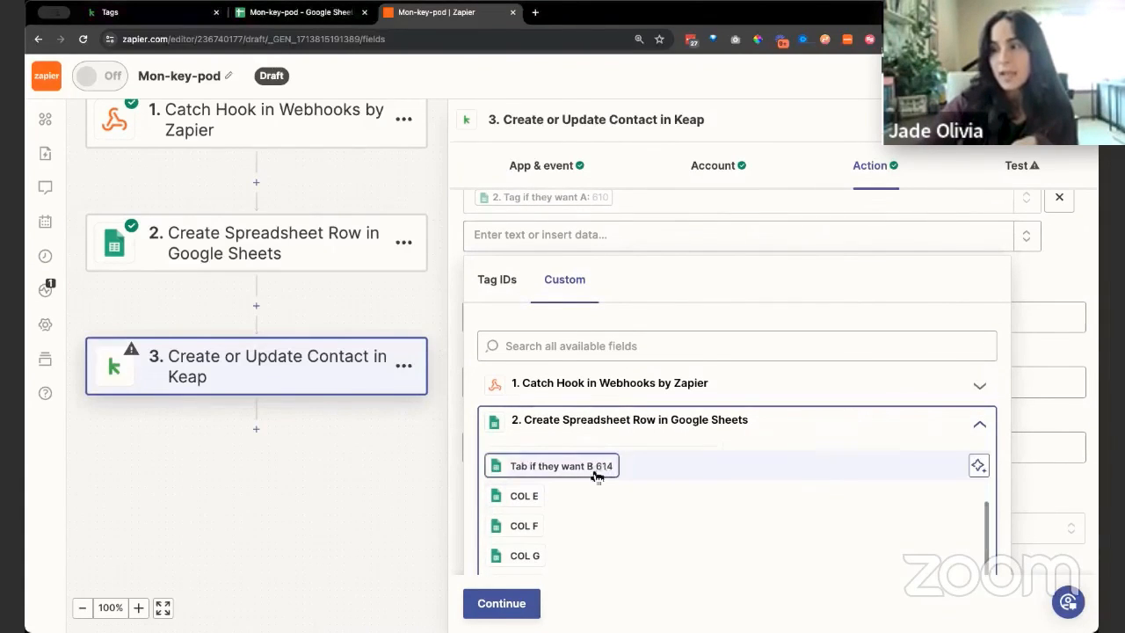
pyautogui.scroll(1, 615, 484)
pyautogui.scroll(1, 623, 493)
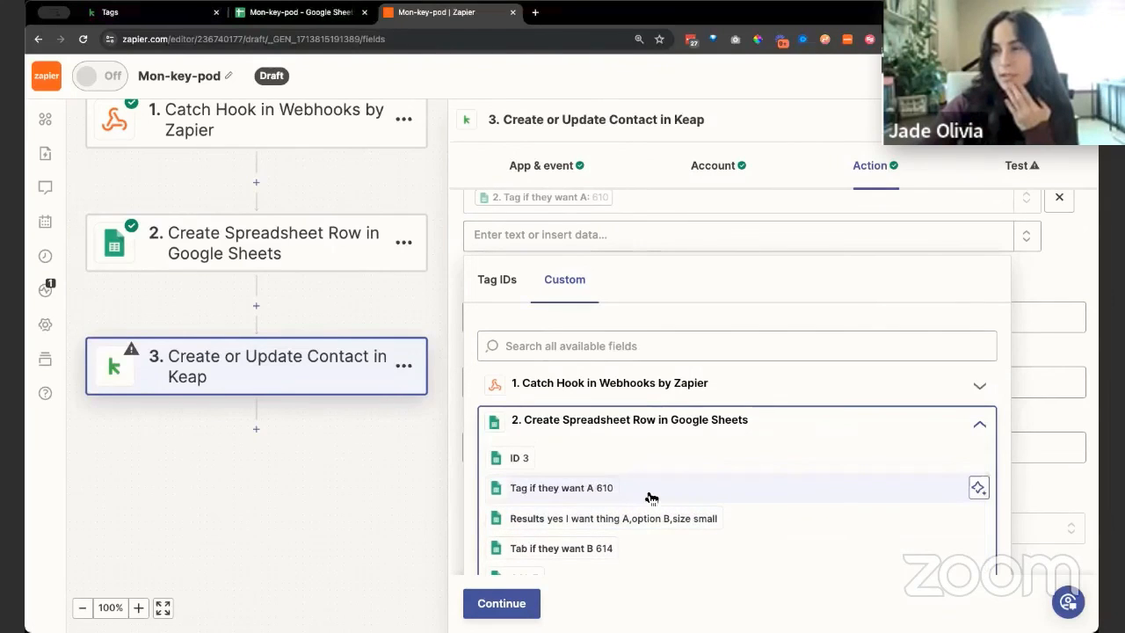
pyautogui.scroll(-1, 655, 496)
pyautogui.click(607, 519)
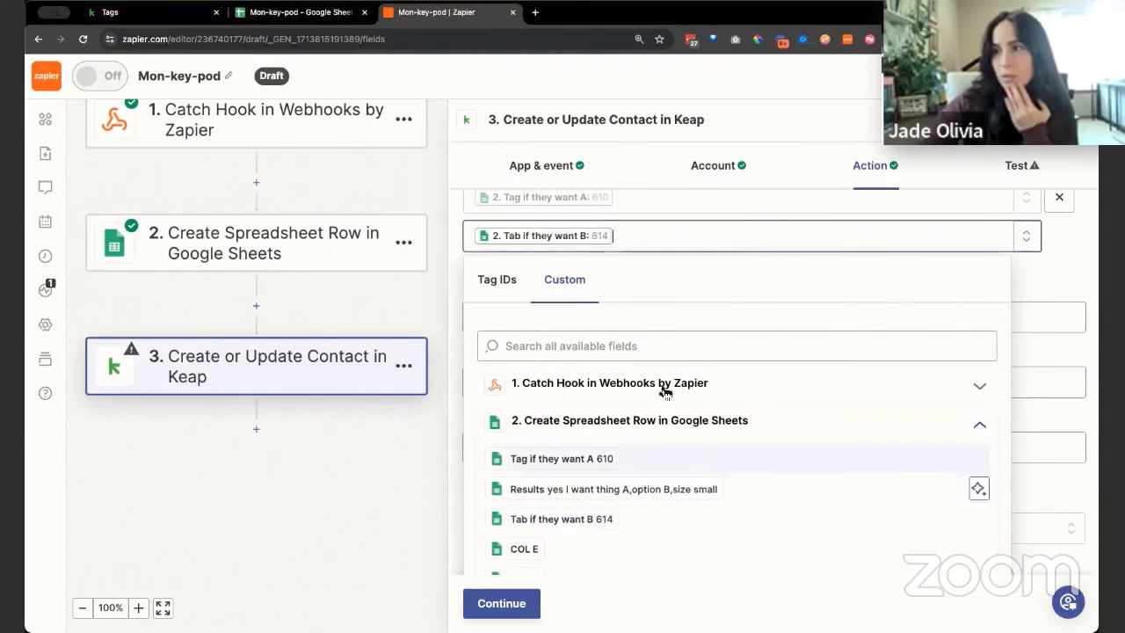
pyautogui.click(1058, 278)
pyautogui.scroll(1, 651, 326)
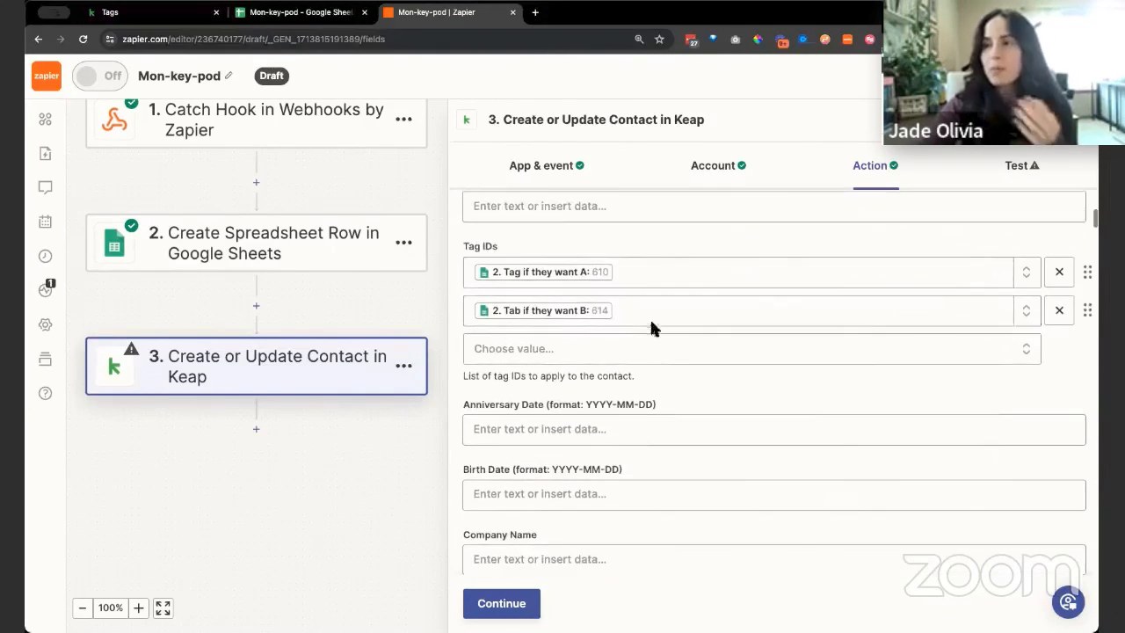